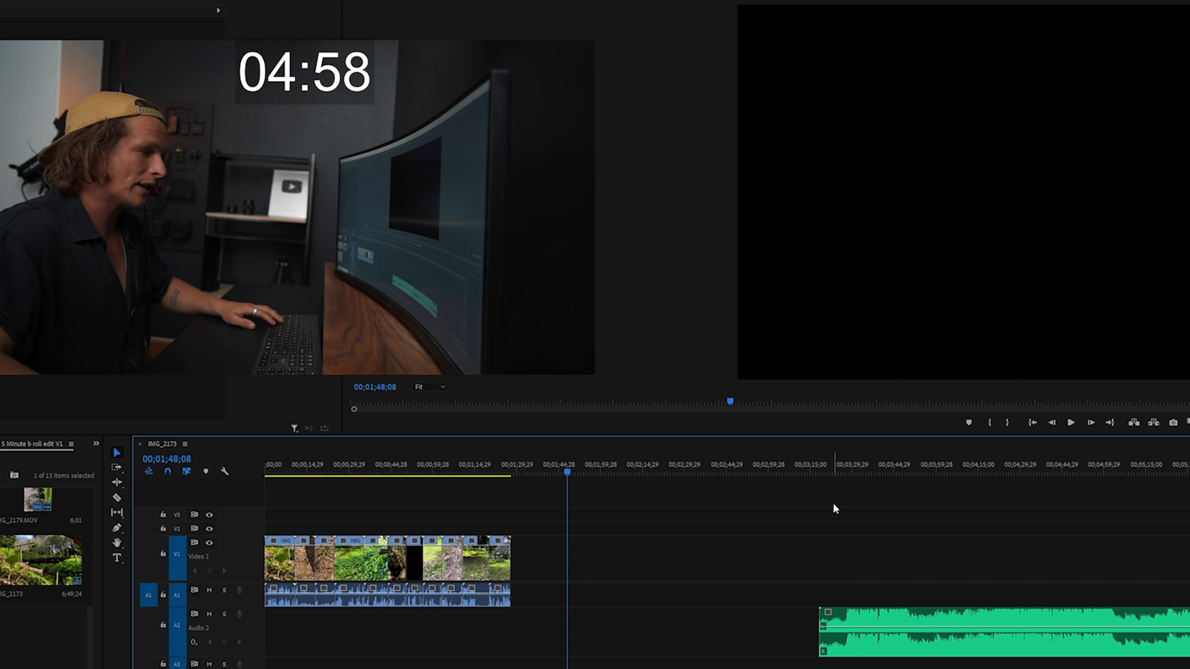
# - Play the music clip on the Audio 2 track and trim about 9 seconds off its start
pyautogui.click(839, 464)
pyautogui.press('space')
pyautogui.press('=')
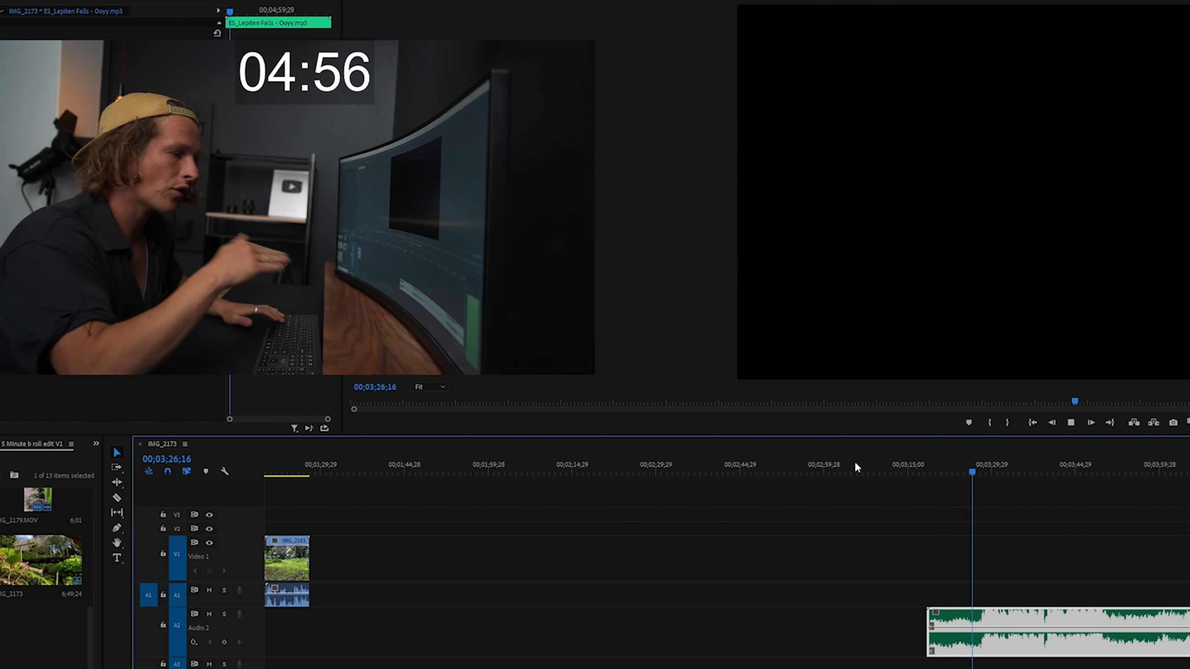
pyautogui.press('-')
pyautogui.press('=')
pyautogui.press('=')
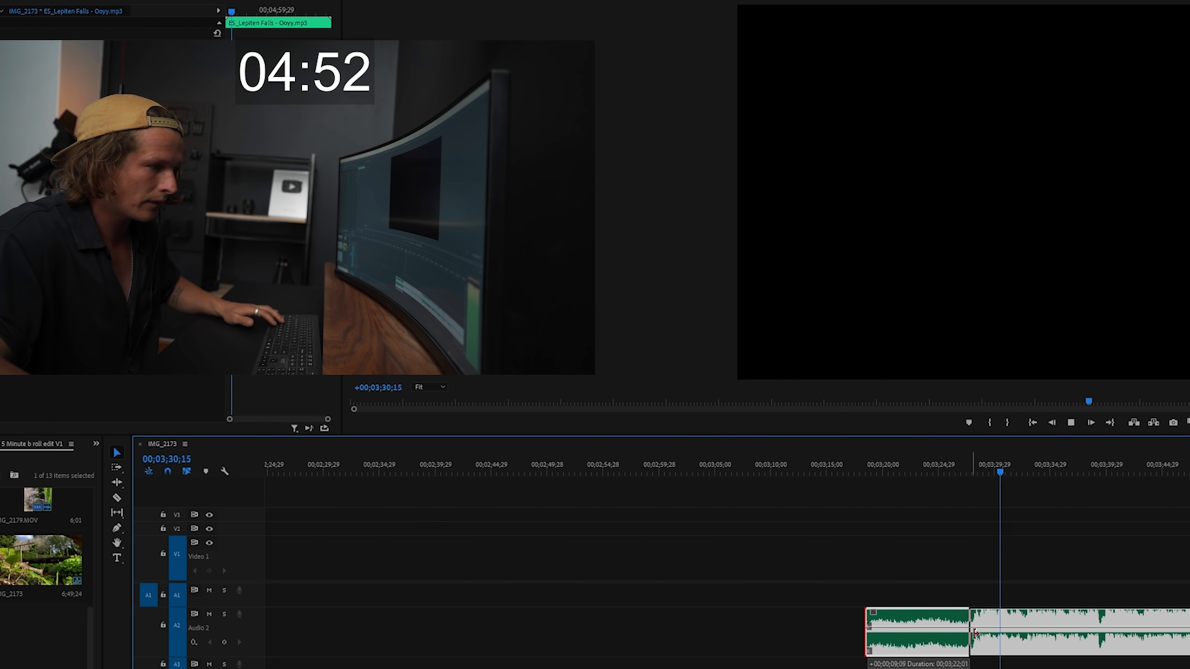
pyautogui.moveTo(977, 634); pyautogui.dragTo(975, 634)
pyautogui.press('-')
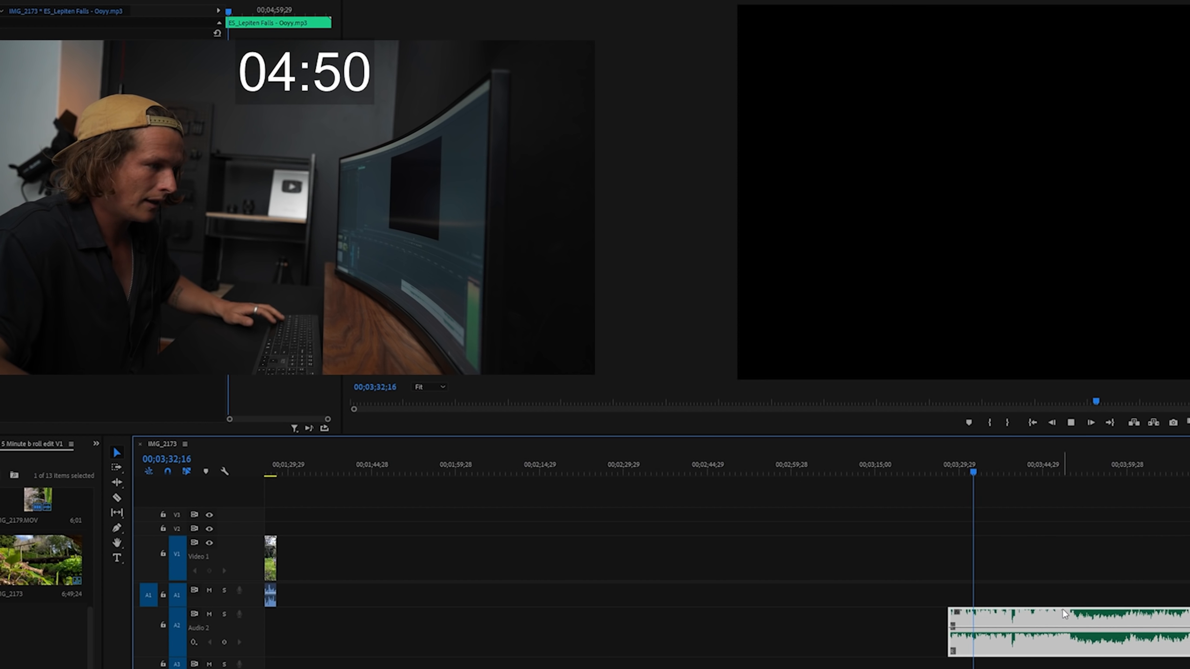
# - Split the music at 00;03;51;11, delete the remainder, and move the kept part to the start of the sequence
pyautogui.hotkey('ctrl', 'k')
pyautogui.click(1094, 646)
pyautogui.press('-')
pyautogui.press('-')
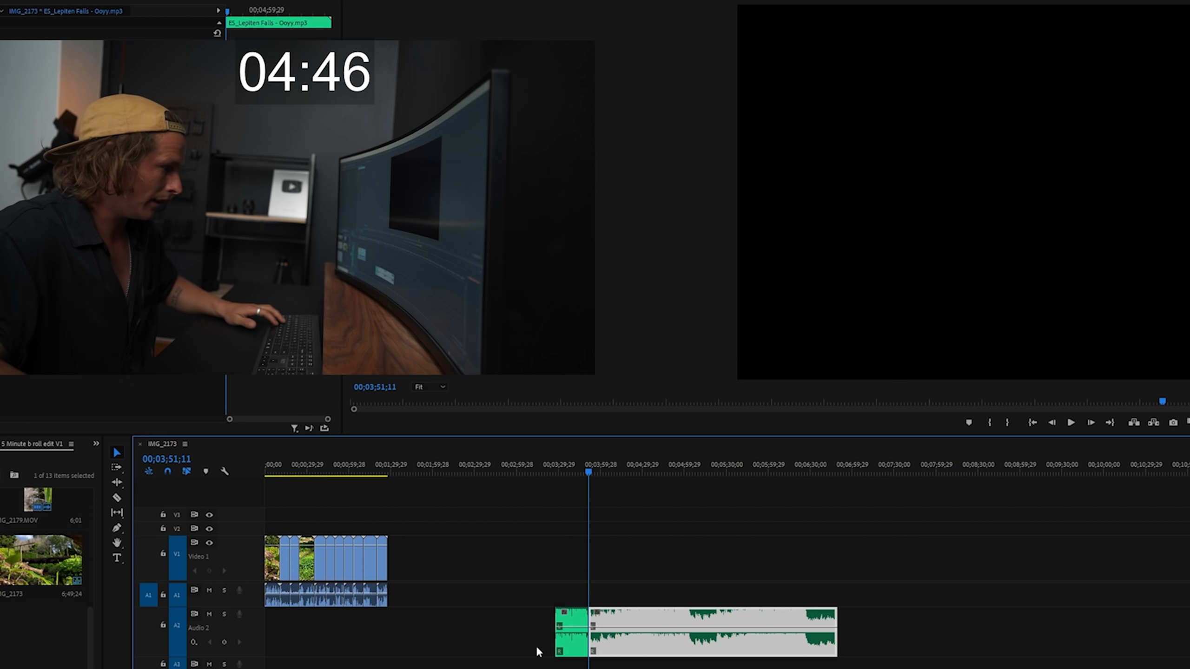
pyautogui.click(579, 651)
# - Scrub through IMG_2173.MOV from the sequence start and trim its beginning to about 8 seconds
pyautogui.moveTo(310, 468); pyautogui.dragTo(265, 471)
pyautogui.press('=')
pyautogui.press('=')
pyautogui.press('=')
pyautogui.press('=')
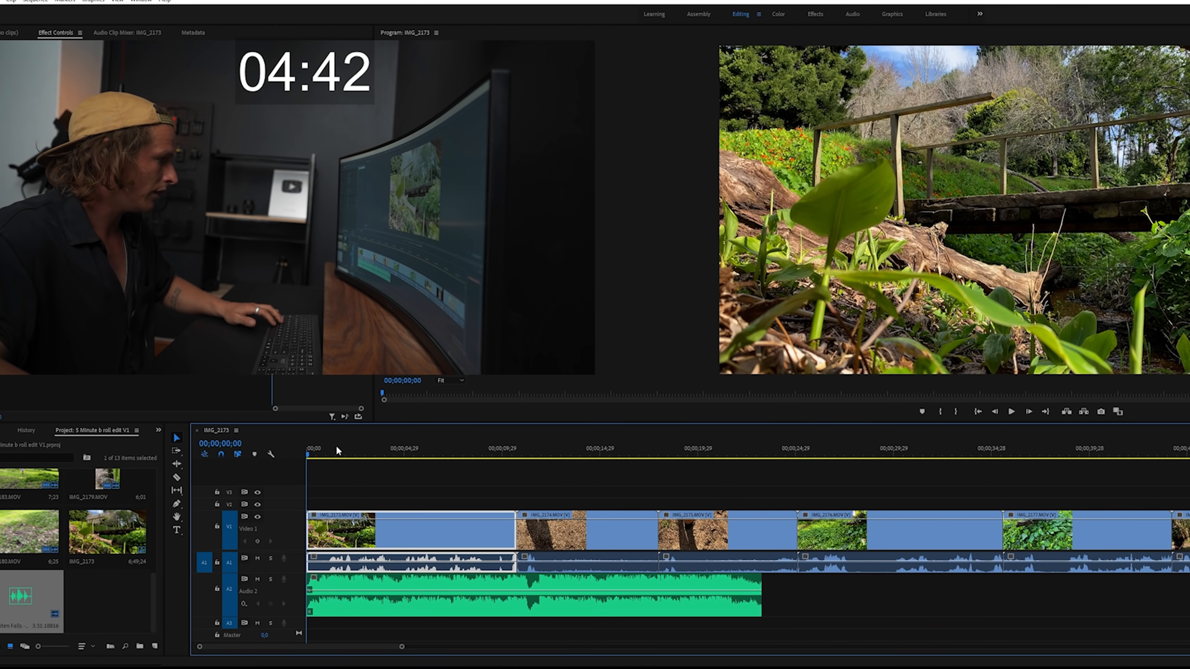
pyautogui.moveTo(337, 447); pyautogui.dragTo(365, 448)
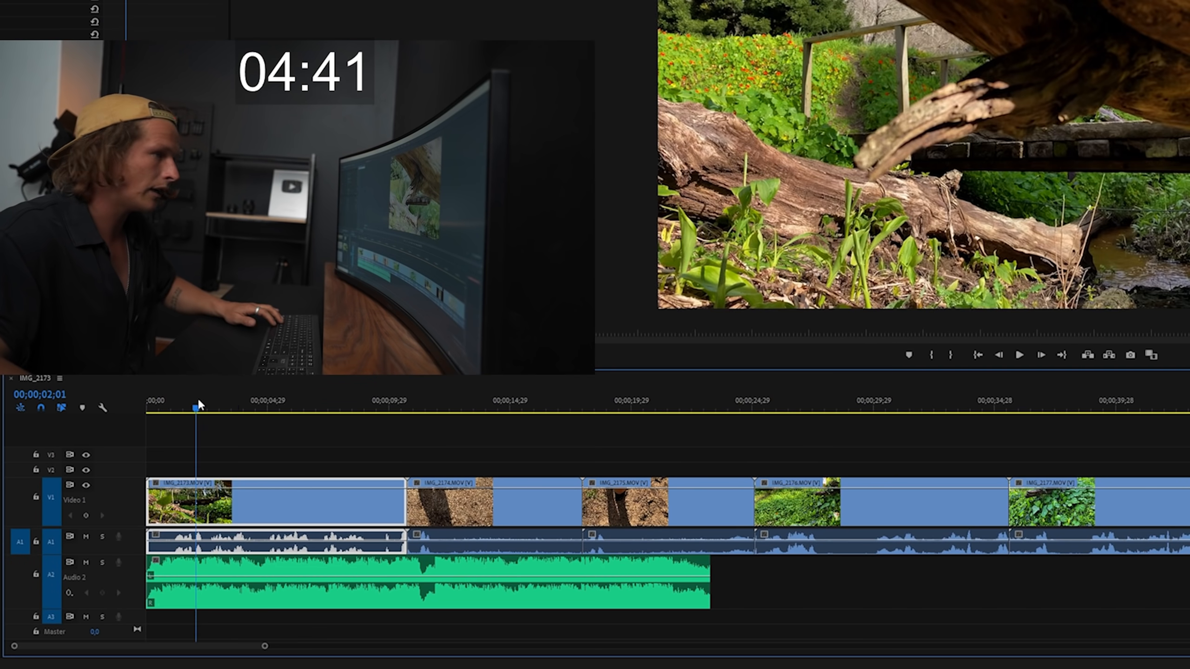
pyautogui.moveTo(199, 402); pyautogui.dragTo(340, 401)
pyautogui.moveTo(149, 502); pyautogui.dragTo(358, 520)
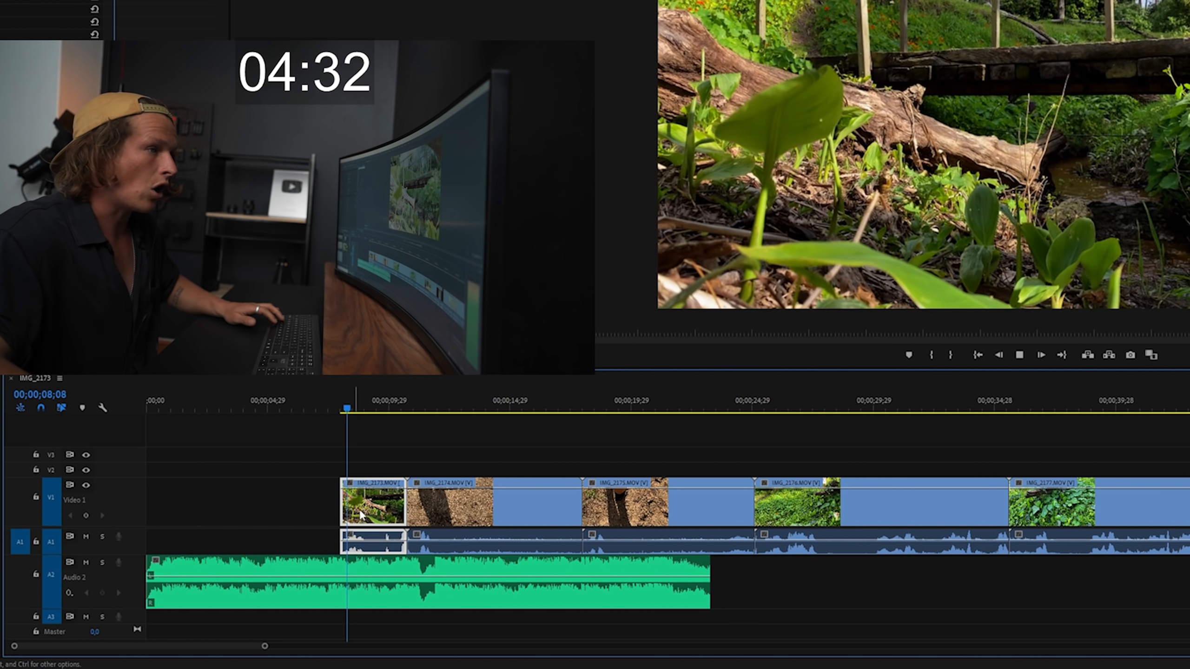
# - Cut IMG_2173.MOV at 00;00;09;19, discard the rest, and move the kept shot to the sequence start
pyautogui.press('space')
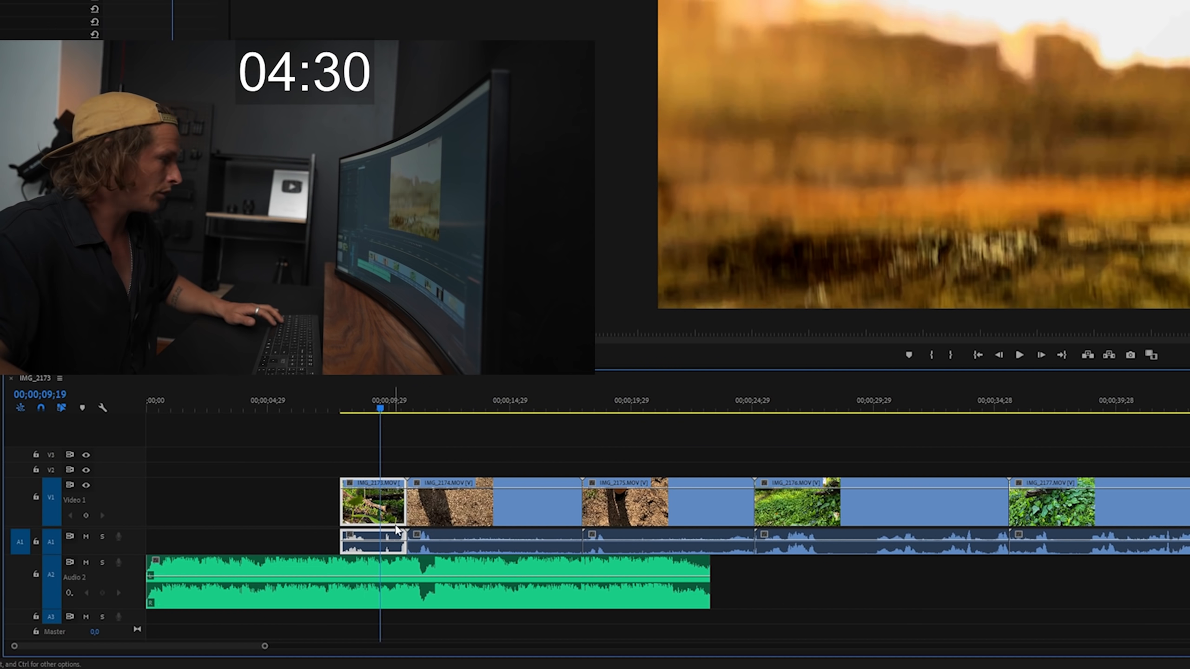
pyautogui.hotkey('ctrl', 'k')
pyautogui.moveTo(334, 508); pyautogui.dragTo(162, 511)
# - Scrub through IMG_2174.MOV and delete it from the timeline
pyautogui.moveTo(411, 405); pyautogui.dragTo(501, 407)
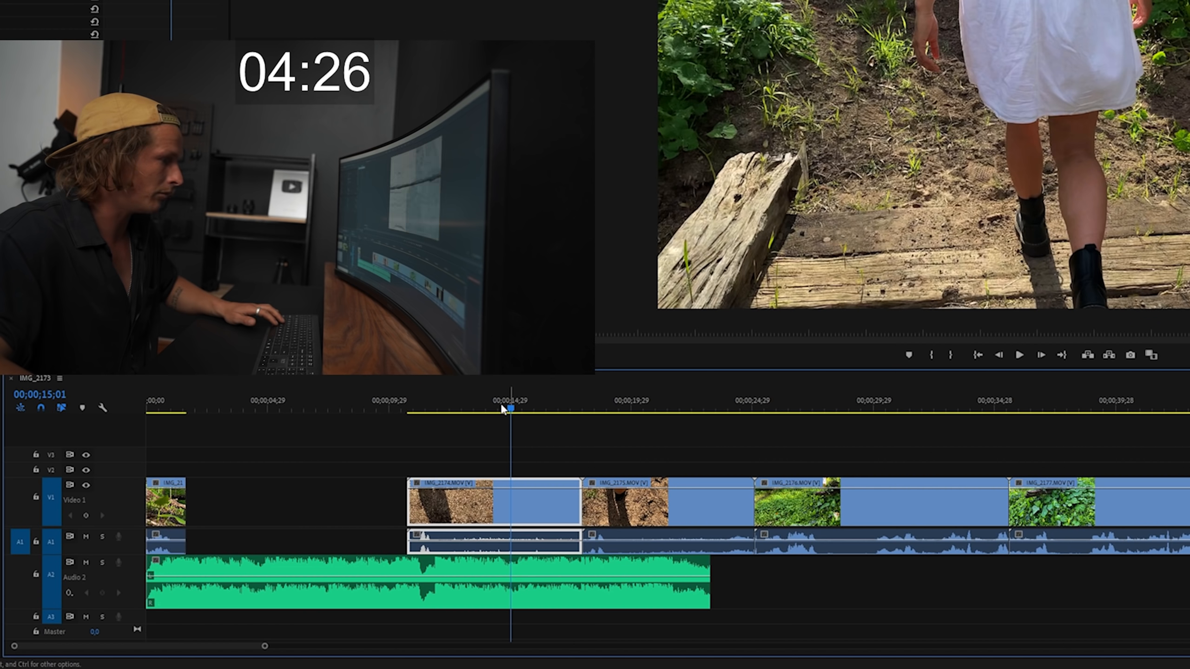
pyautogui.press('Delete')
# - Trim the start of IMG_2175.MOV to 00;00;21;11 and move the clip directly after the first shot
pyautogui.moveTo(577, 409); pyautogui.dragTo(625, 406)
pyautogui.press('space')
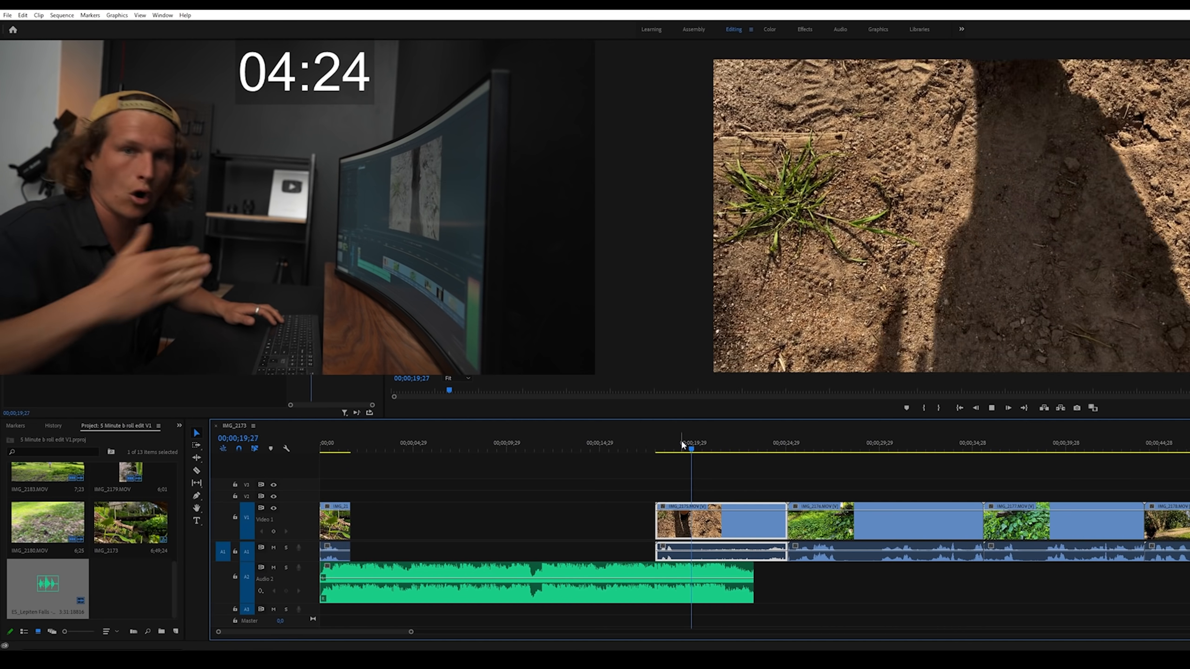
pyautogui.press('=')
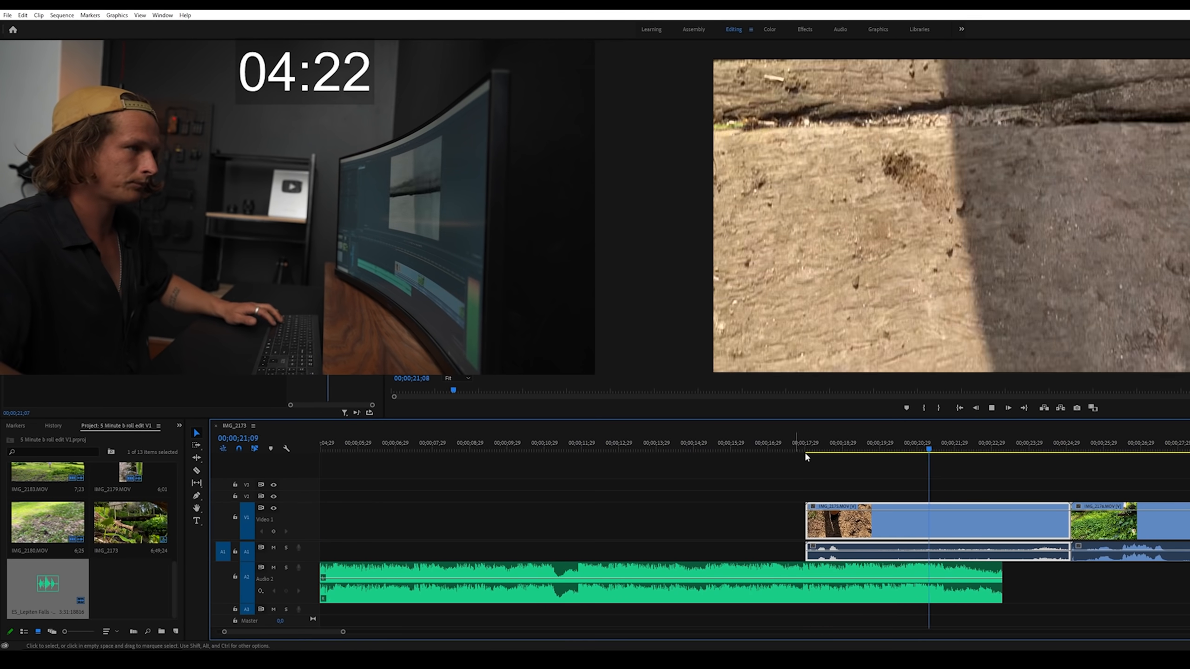
pyautogui.press('space')
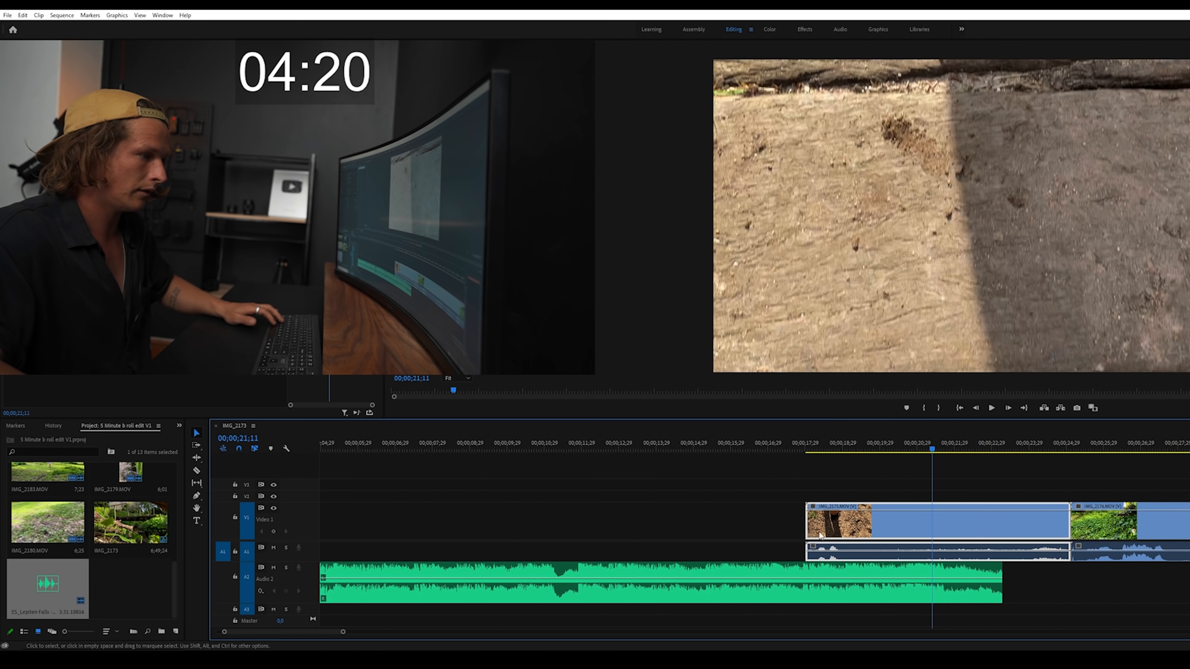
pyautogui.moveTo(808, 521); pyautogui.dragTo(932, 521)
pyautogui.press('-')
pyautogui.press('-')
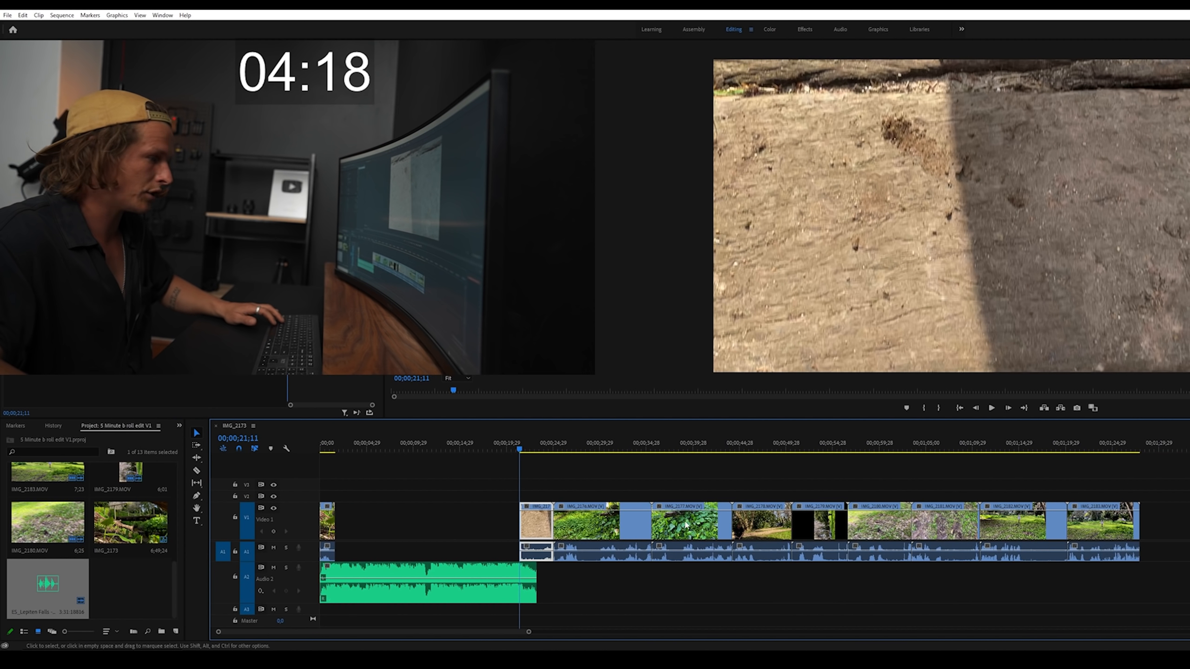
pyautogui.moveTo(413, 532); pyautogui.dragTo(363, 533)
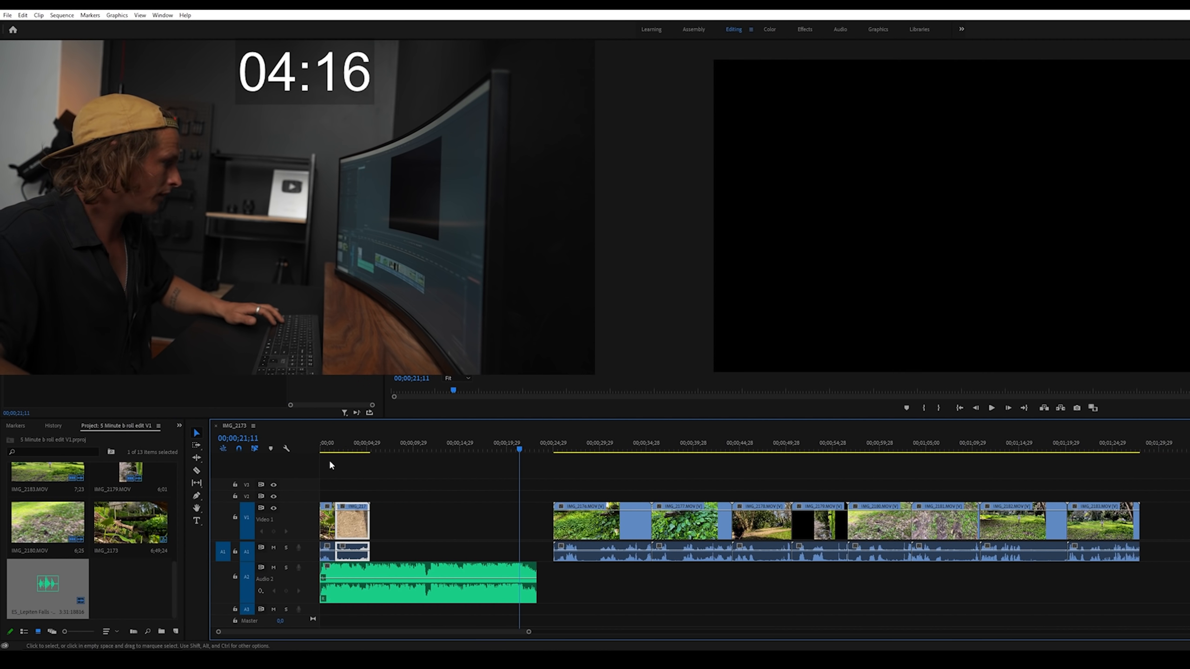
# - Play the opening two shots and shorten the end of IMG_2175.MOV to about 5 seconds on the timeline
pyautogui.click(330, 446)
pyautogui.press('space')
pyautogui.press('=')
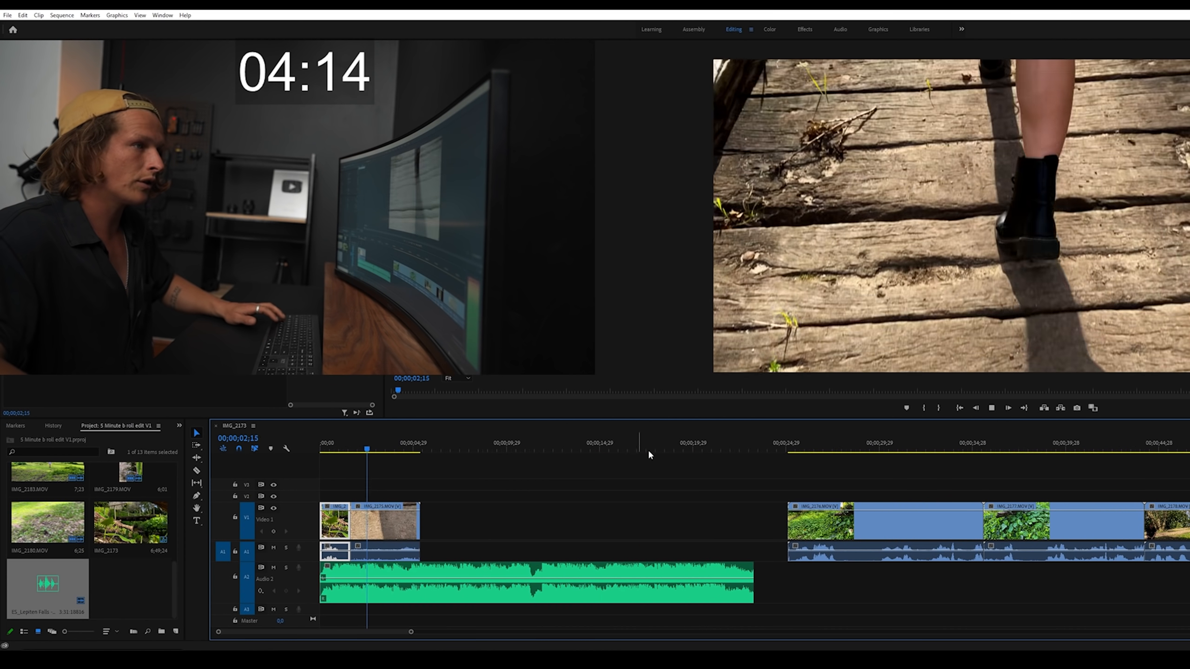
pyautogui.press('=')
pyautogui.press('space')
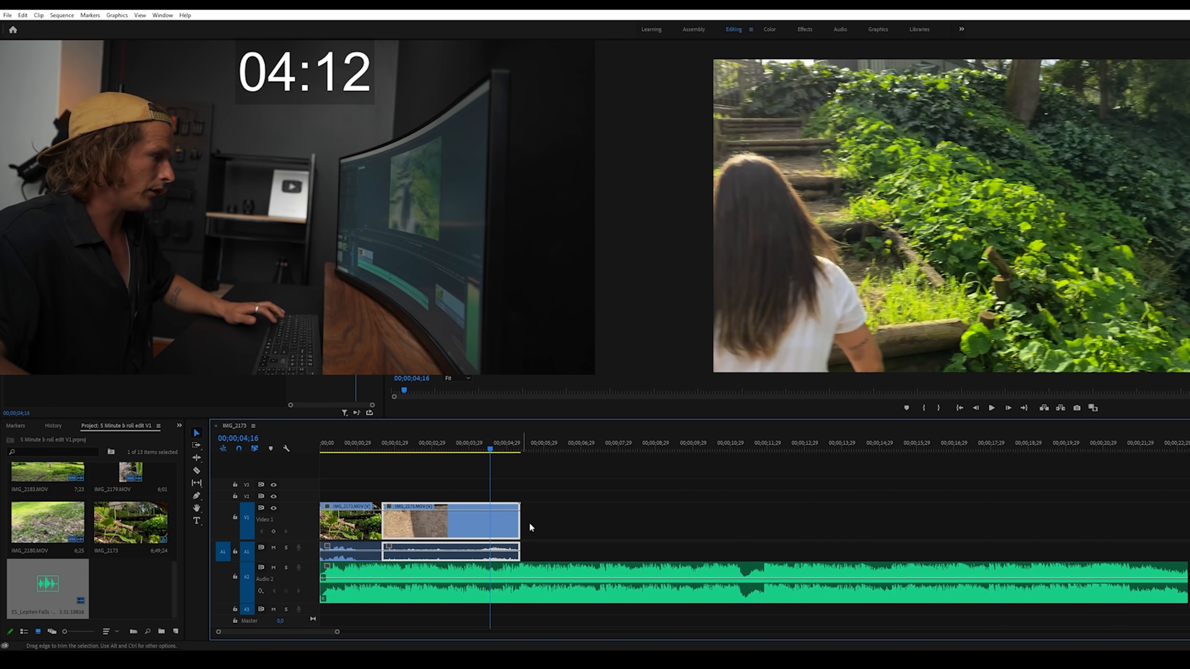
pyautogui.moveTo(524, 522); pyautogui.dragTo(511, 521)
# - Compare IMG_2176.MOV with IMG_2177.MOV and delete IMG_2176.MOV from the timeline
pyautogui.press('-')
pyautogui.click(818, 446)
pyautogui.press('space')
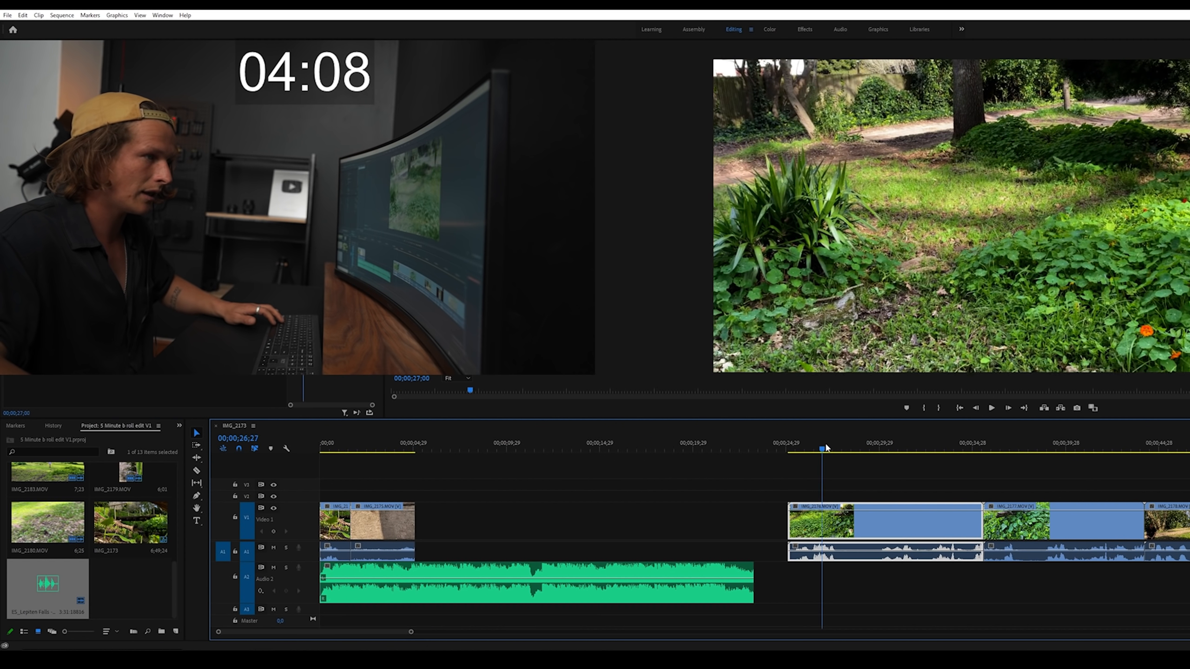
pyautogui.click(991, 443)
pyautogui.press('space')
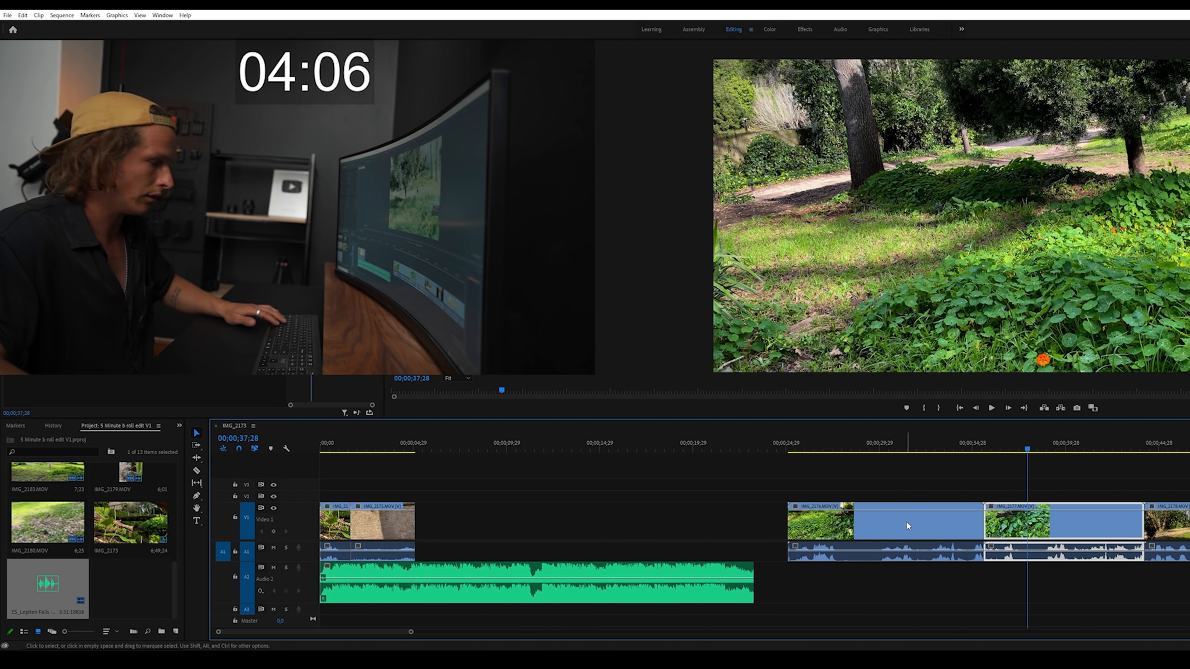
pyautogui.click(907, 526)
pyautogui.press('Delete')
# - Play through IMG_2177.MOV and trim its start to 00;00;39;15
pyautogui.click(1073, 446)
pyautogui.press('space')
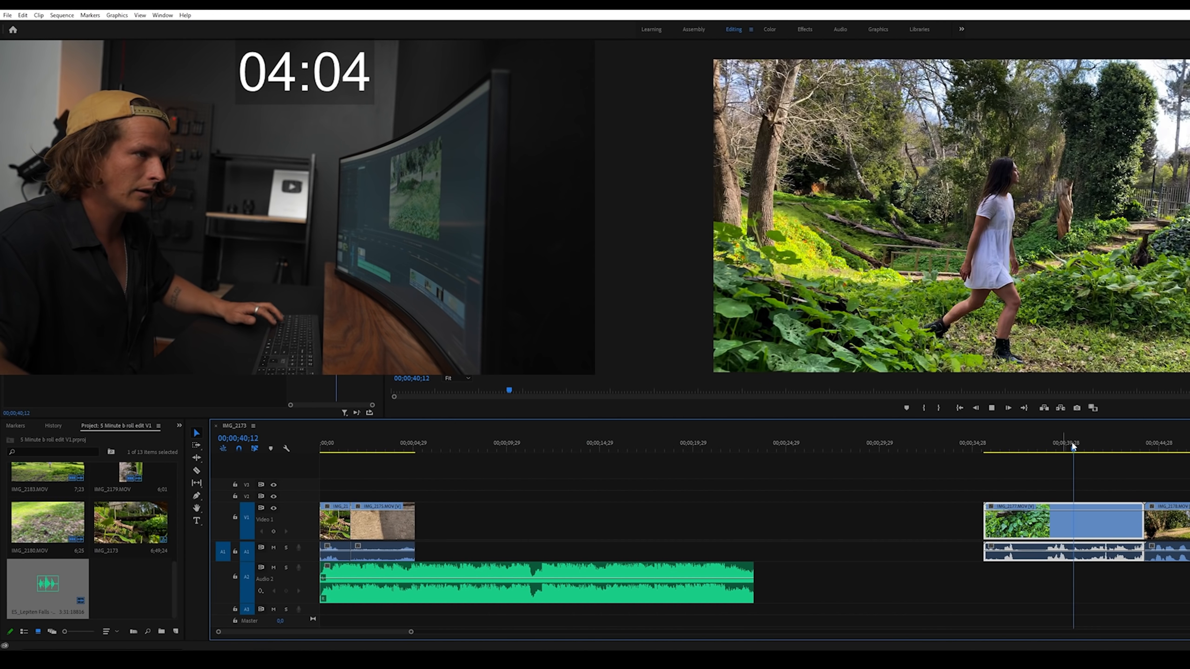
pyautogui.hscroll(3, 1063, 440)
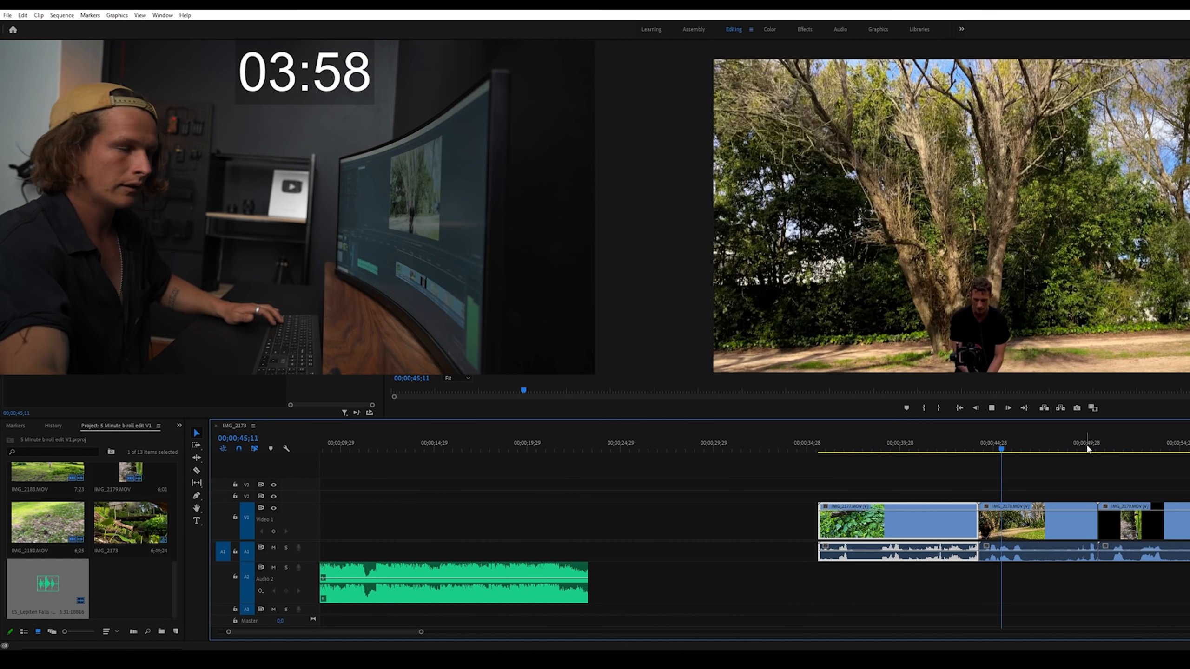
pyautogui.press('space')
pyautogui.press('d')
pyautogui.click(875, 441)
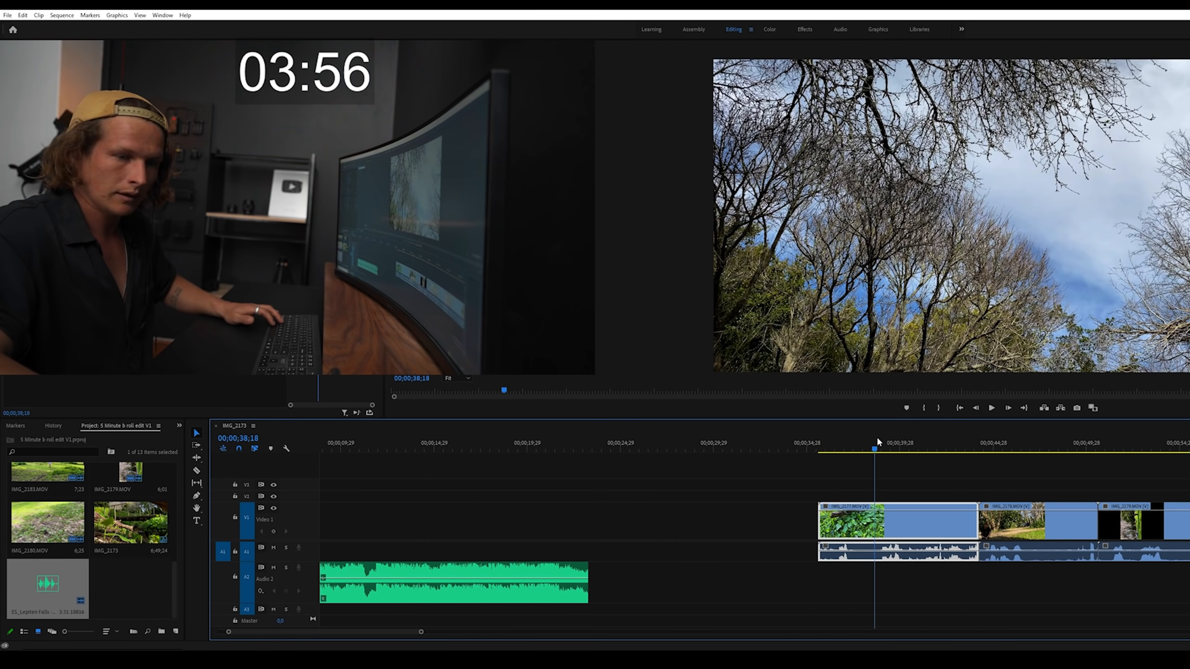
pyautogui.press('space')
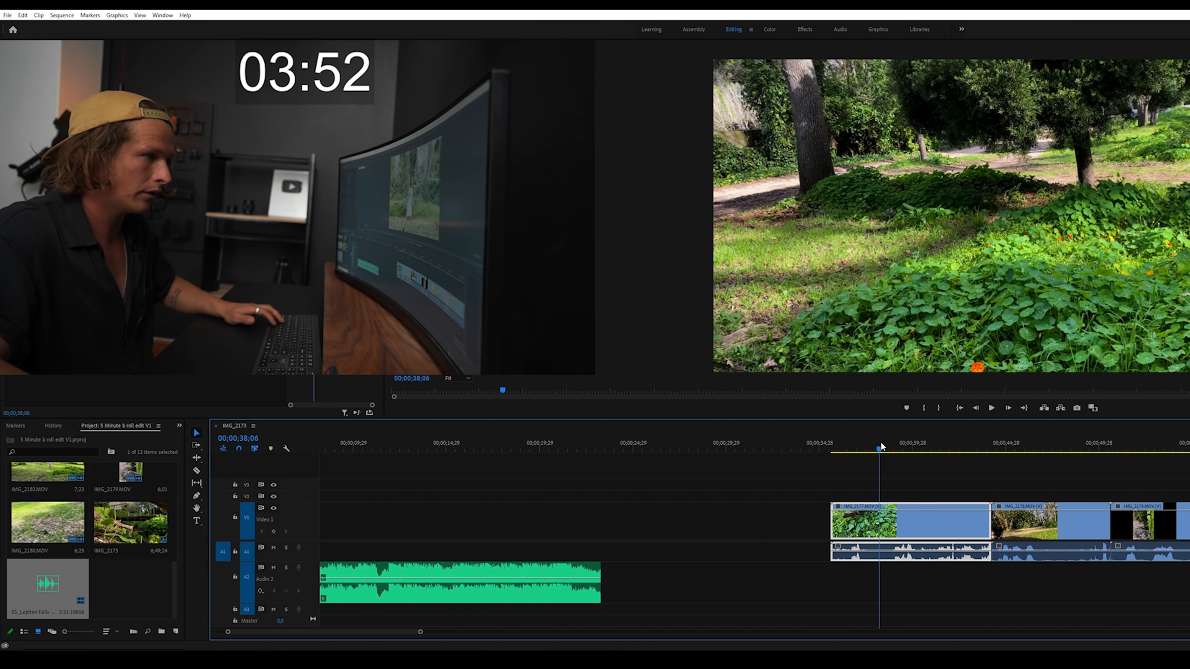
pyautogui.moveTo(879, 447); pyautogui.dragTo(904, 446)
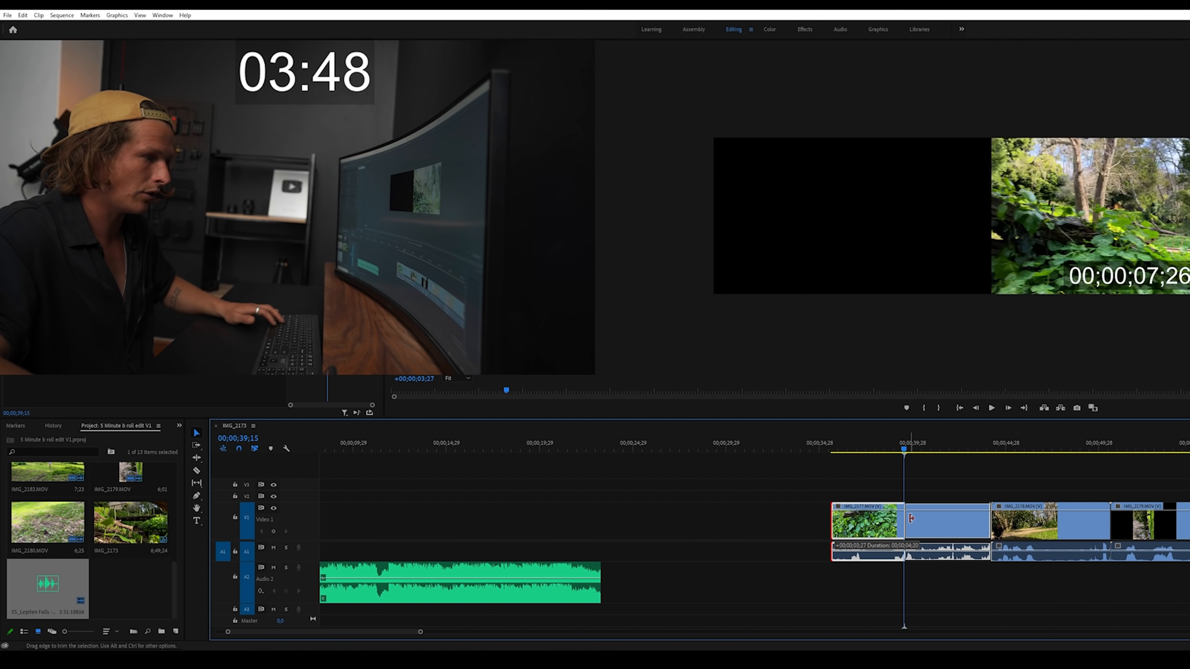
pyautogui.moveTo(911, 519); pyautogui.dragTo(910, 519)
# - Move IMG_2177.MOV directly after the second shot and trim its end to 00;00;07;29
pyautogui.press('-')
pyautogui.moveTo(723, 533); pyautogui.dragTo(430, 545)
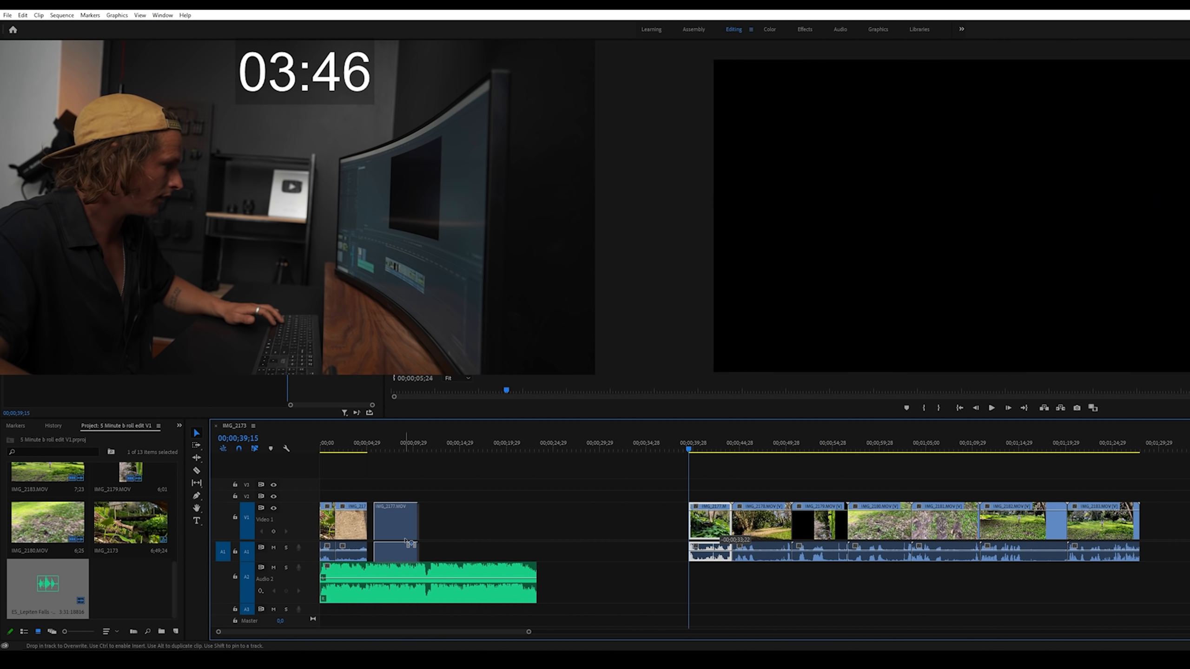
pyautogui.press('-')
pyautogui.press('space')
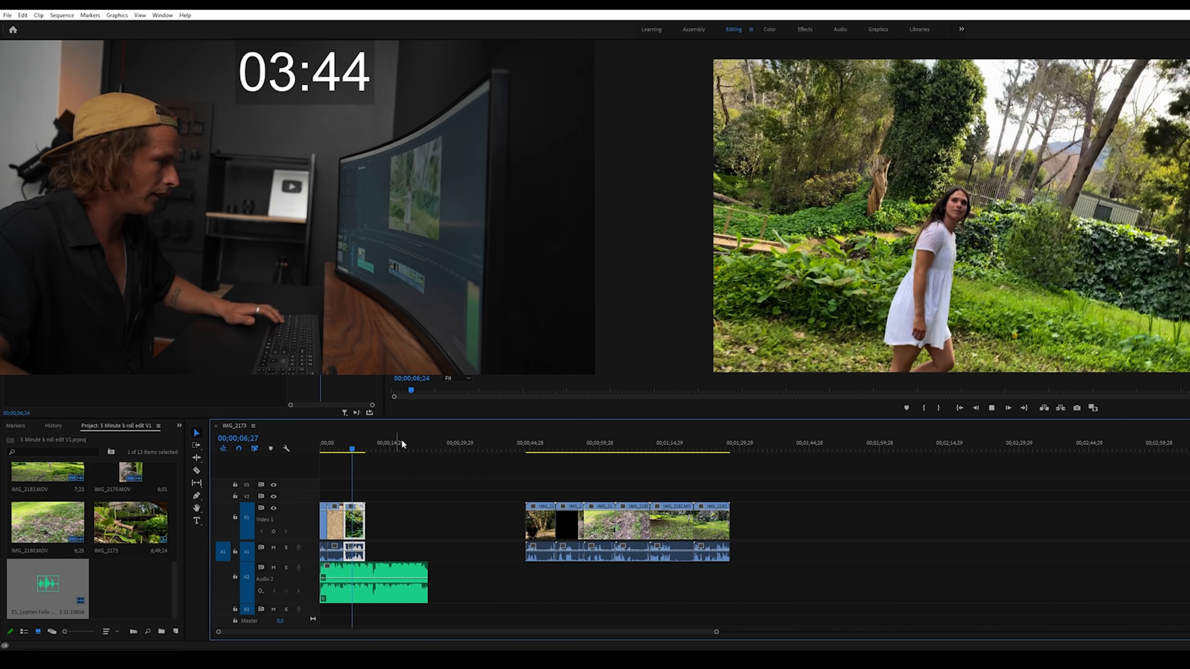
pyautogui.press('=')
pyautogui.press('=')
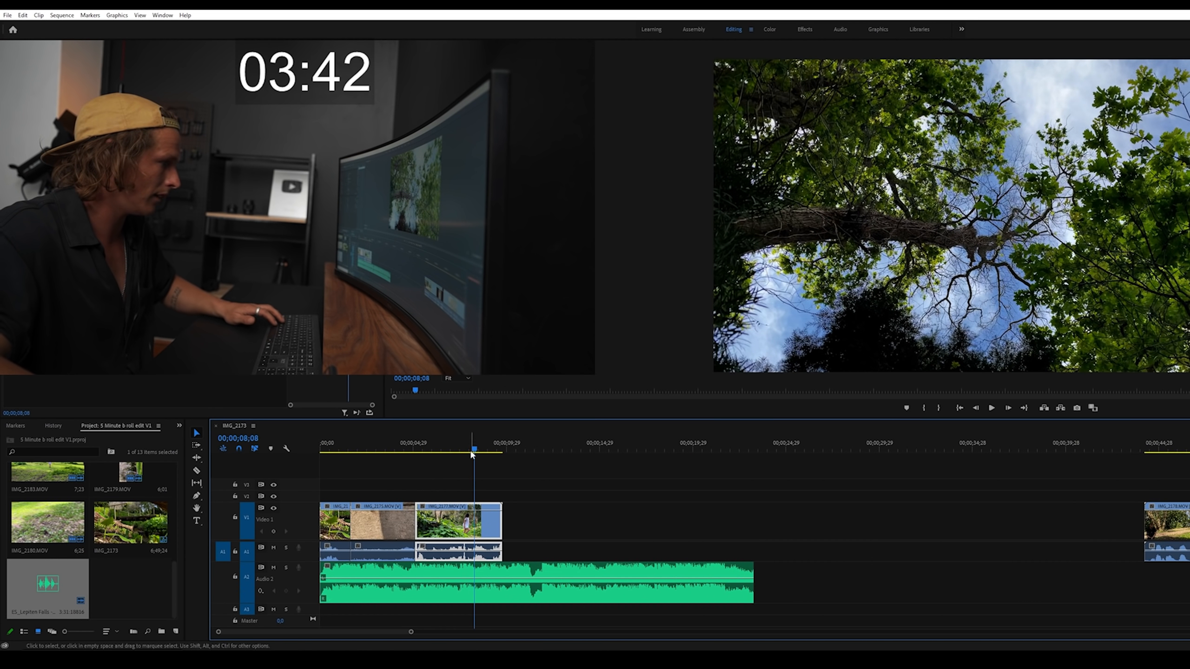
pyautogui.moveTo(500, 530); pyautogui.dragTo(469, 531)
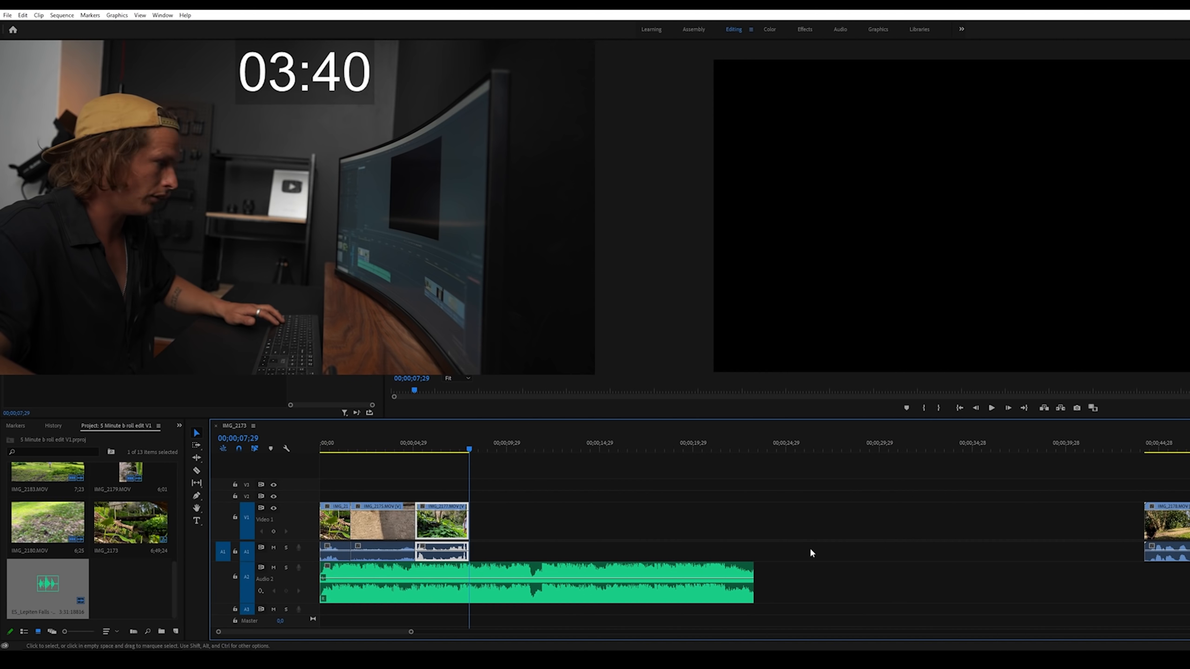
# - Play IMG_2178.MOV, trim its start to 00;00;46;27, and move it directly after the third shot
pyautogui.click(1146, 451)
pyautogui.press('space')
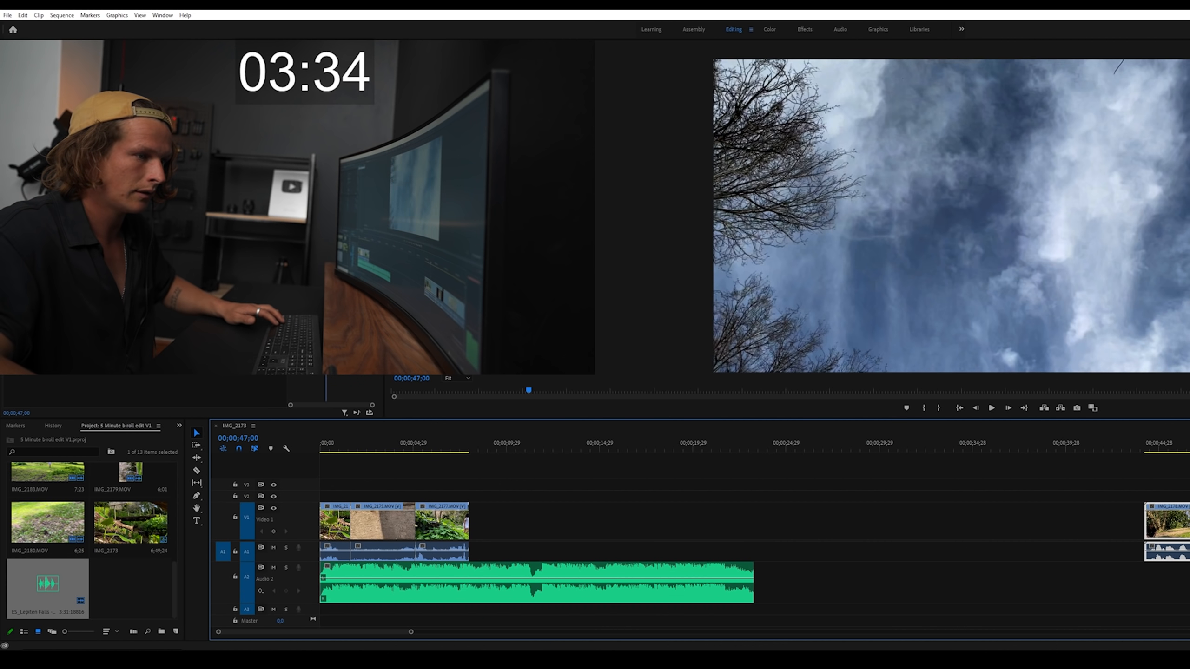
pyautogui.moveTo(1146, 523); pyautogui.dragTo(515, 508)
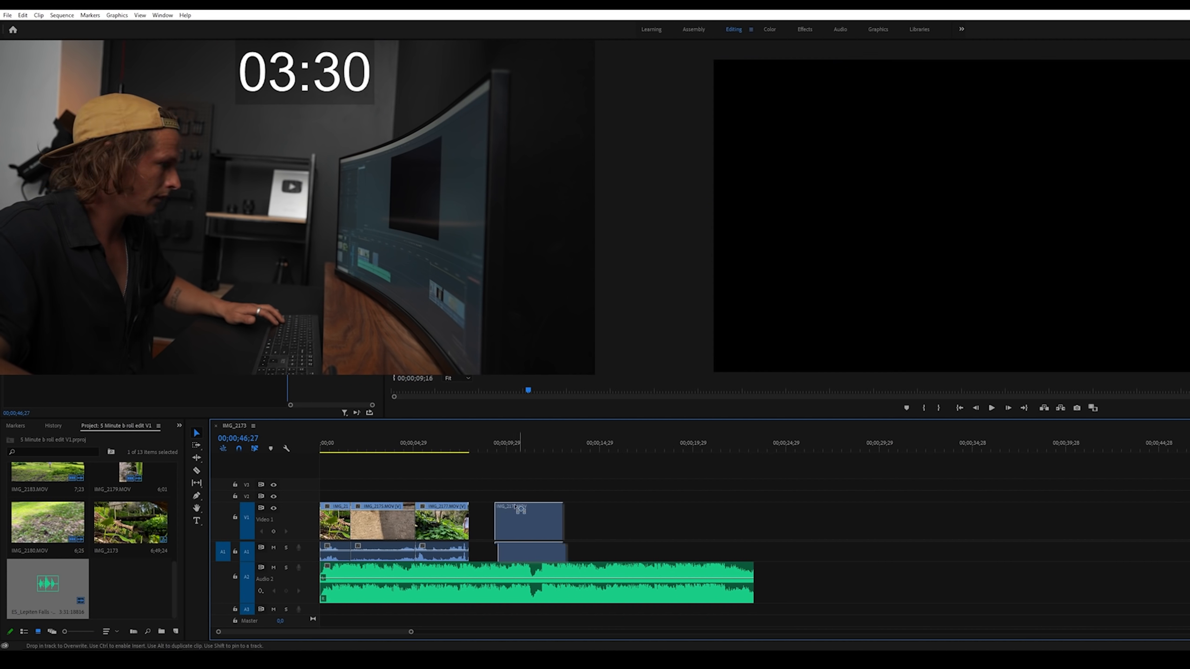
# - Play the transition from the third to the fourth shot and trim the end of IMG_2178.MOV to 00;00;10;25
pyautogui.click(458, 445)
pyautogui.press('\\')
pyautogui.press('space')
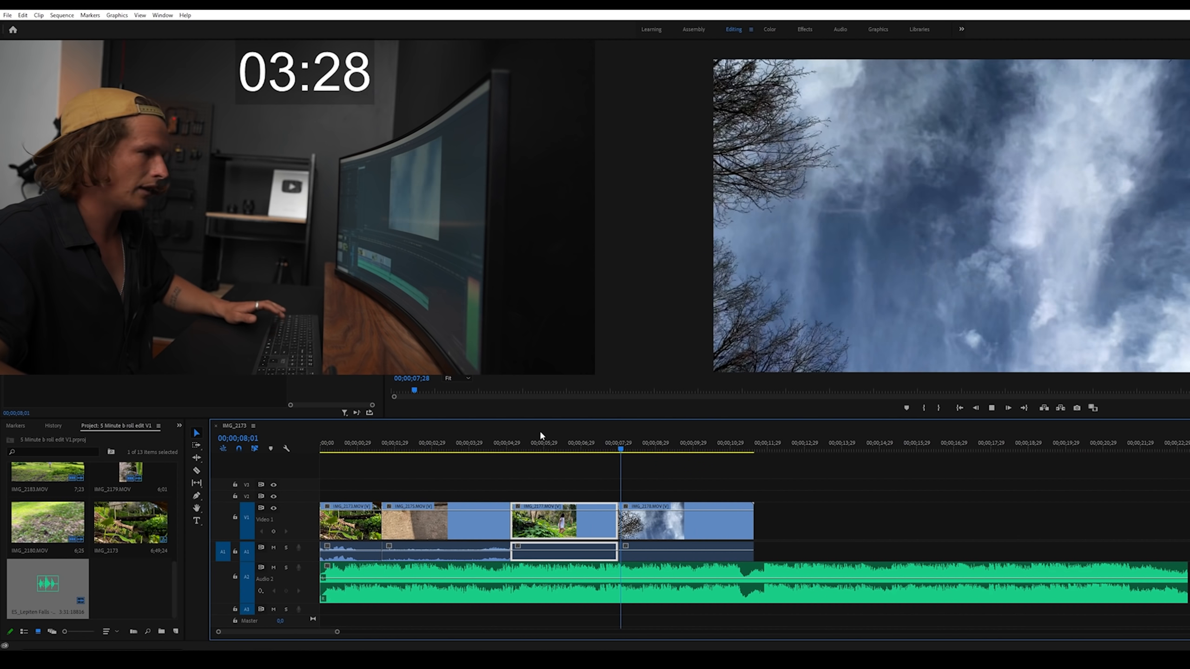
pyautogui.press('=')
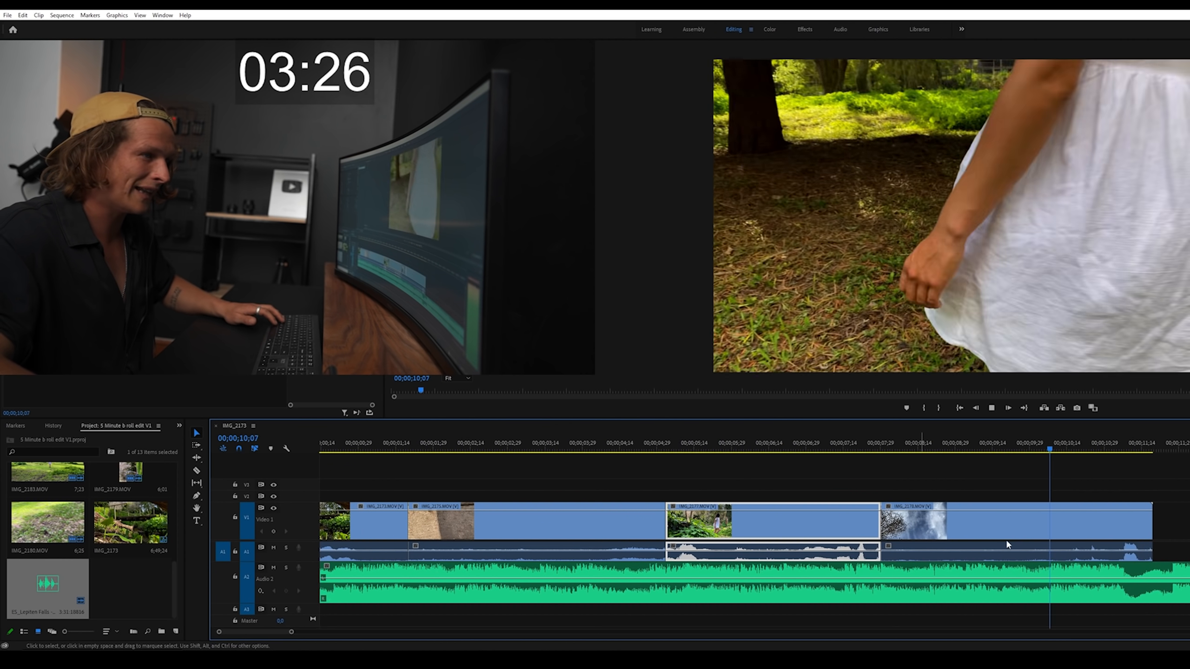
pyautogui.press('space')
pyautogui.click(1097, 561)
pyautogui.moveTo(1147, 524); pyautogui.dragTo(1094, 524)
pyautogui.press('-')
pyautogui.press('-')
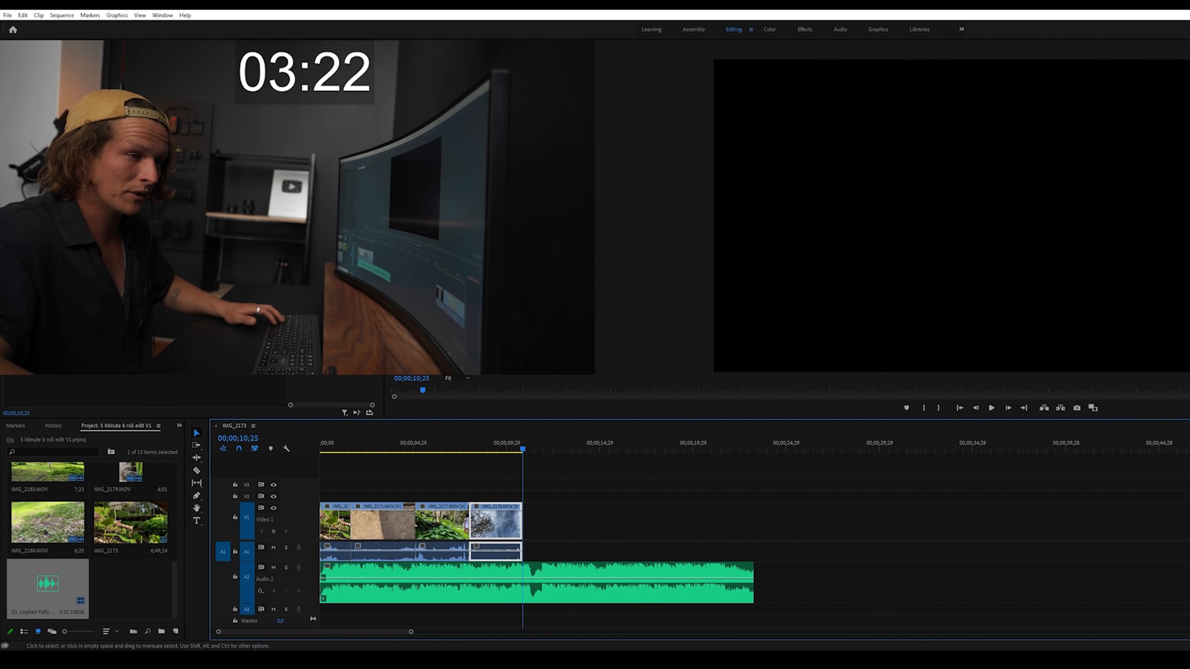
# - Preview the IMG_2180.MOV footage and delete IMG_2178.MOV from the end of the assembled shots
pyautogui.press('-')
pyautogui.moveTo(863, 447)
pyautogui.mouseDown()
pyautogui.moveTo(921, 443)
pyautogui.moveTo(864, 444)
pyautogui.mouseUp()
pyautogui.click(408, 526)
pyautogui.press('space')
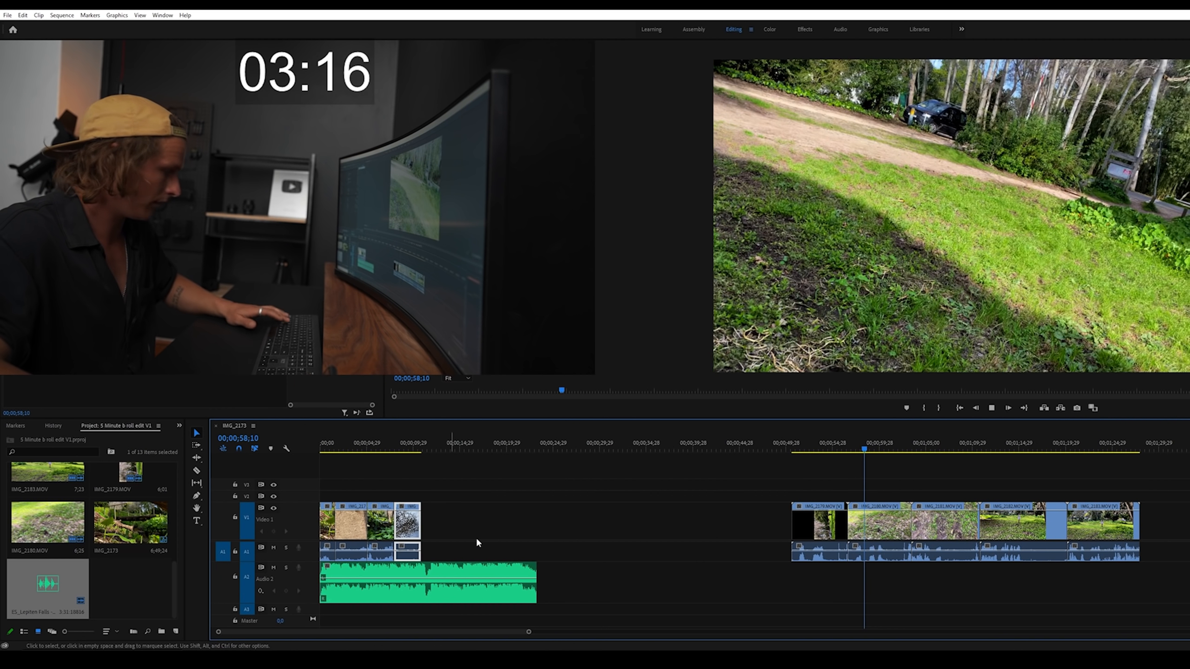
pyautogui.press('Delete')
# - Trim the start of IMG_2180.MOV to around 00;00;58;10 and replay the clip from there
pyautogui.moveTo(850, 524); pyautogui.dragTo(866, 526)
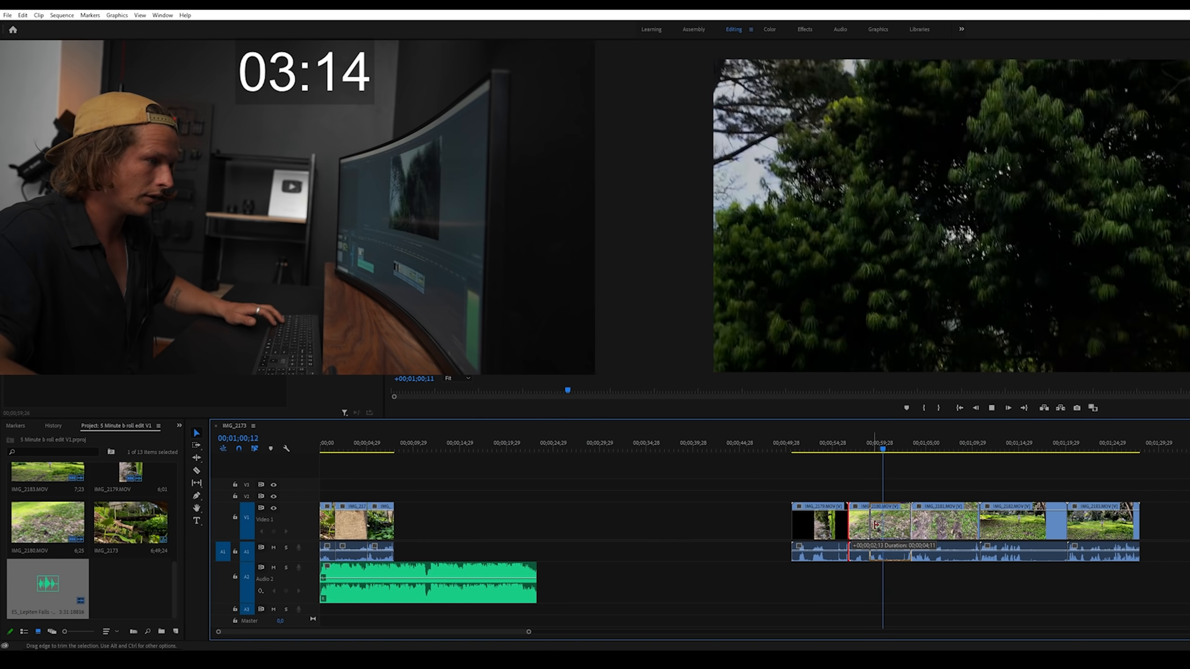
pyautogui.click(869, 444)
pyautogui.press('=')
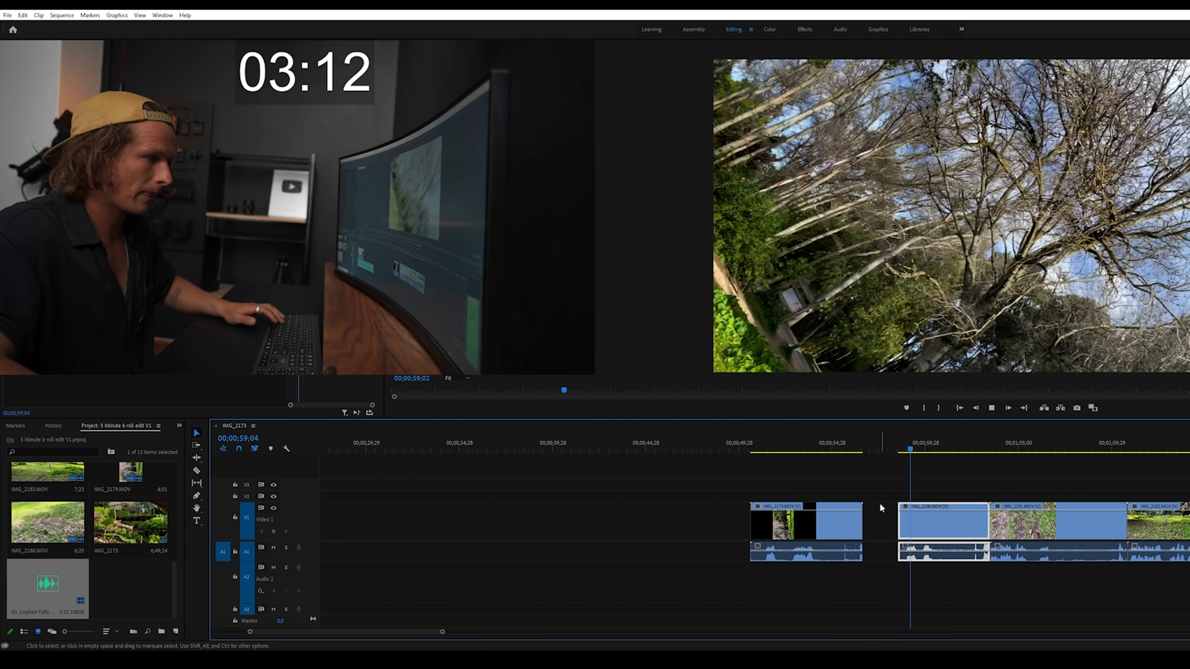
# - Move IMG_2180.MOV directly after the third shot, play the cut, and trim the clip's end to about 00;00;10;21
pyautogui.press('space')
pyautogui.moveTo(901, 527); pyautogui.dragTo(424, 528)
pyautogui.press('-')
pyautogui.click(407, 446)
pyautogui.press('space')
pyautogui.press('=')
pyautogui.press('=')
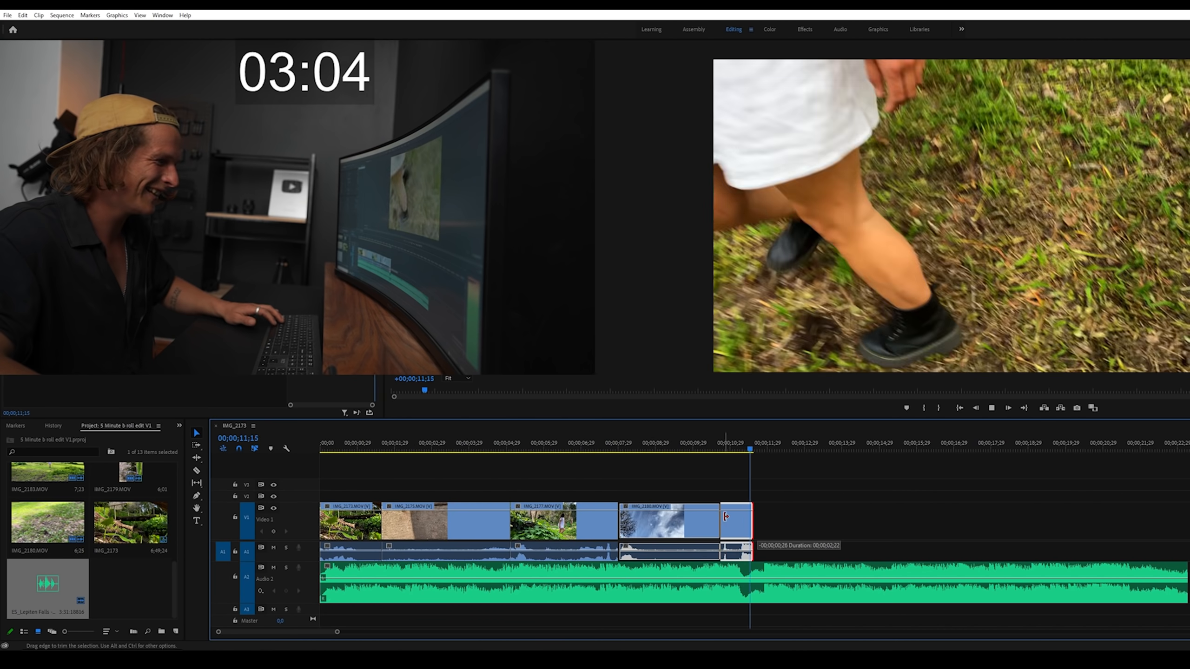
pyautogui.moveTo(759, 520); pyautogui.dragTo(721, 520)
pyautogui.press('=')
pyautogui.press('space')
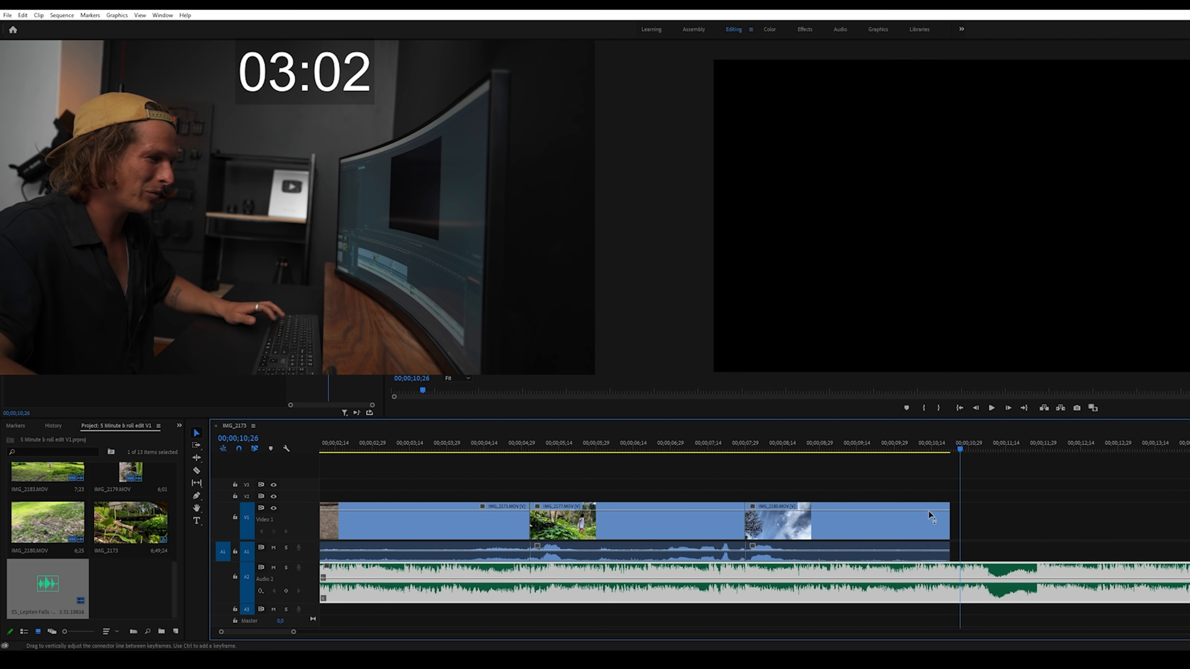
# - Delete IMG_2180.MOV from the end of the assembled shots and trim the start of IMG_2181.MOV to 00;01;07;29
pyautogui.press('\\')
pyautogui.click(820, 539)
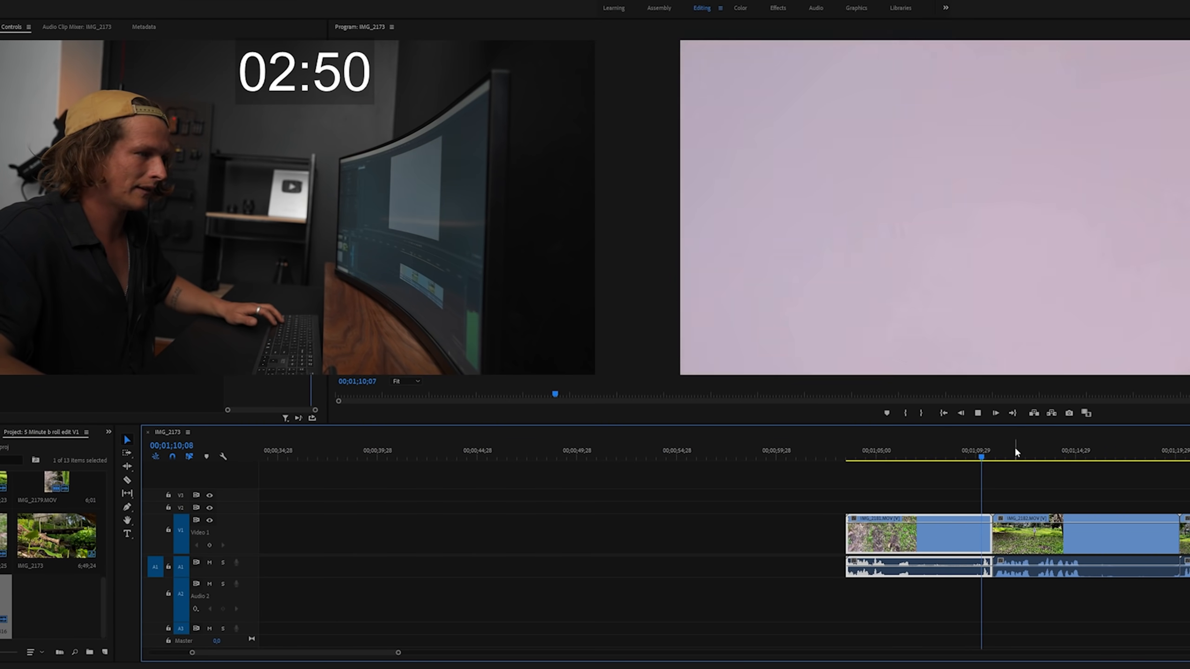
pyautogui.press('-')
pyautogui.moveTo(868, 539); pyautogui.dragTo(912, 536)
pyautogui.click(899, 453)
pyautogui.press('-')
pyautogui.press('=')
pyautogui.press('=')
pyautogui.press('space')
pyautogui.press('-')
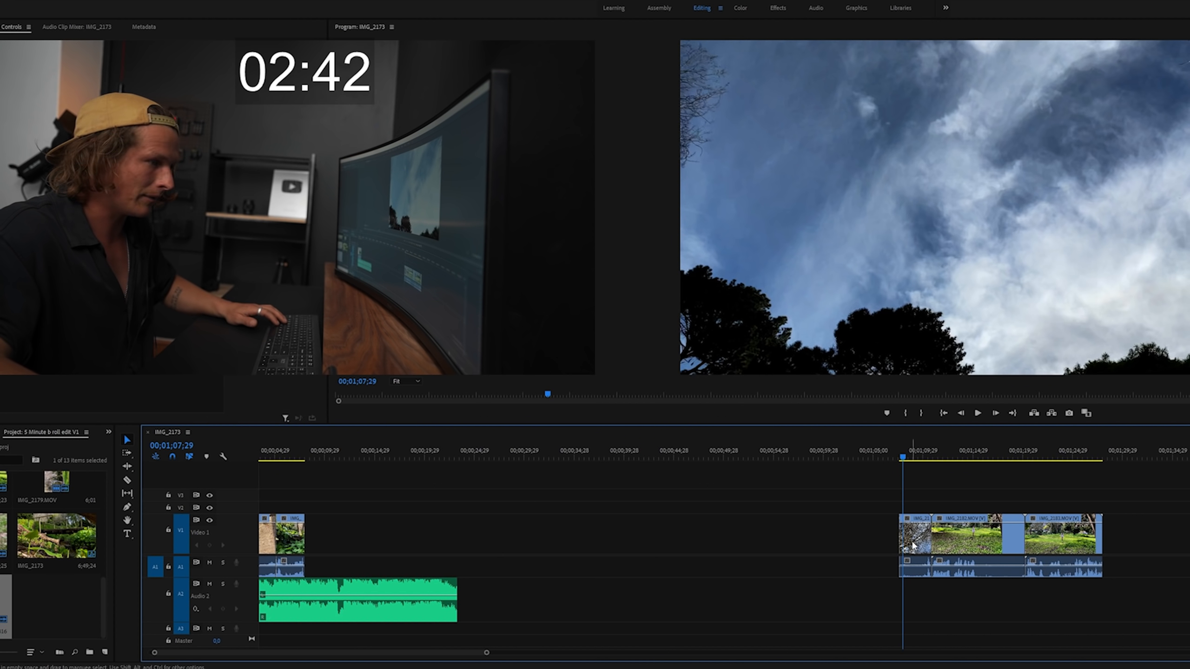
# - Move IMG_2181.MOV directly after the third shot and trim its end to 00;00;10;10
pyautogui.moveTo(912, 545); pyautogui.dragTo(347, 546)
pyautogui.click(302, 444)
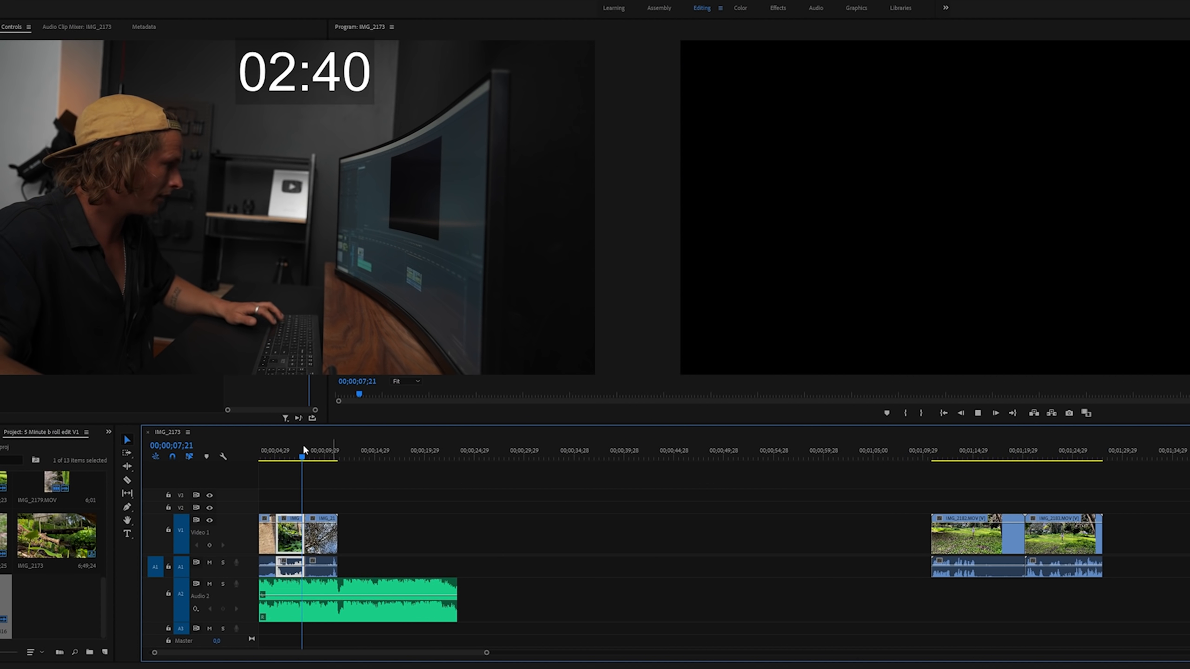
pyautogui.press('=')
pyautogui.press('space')
pyautogui.press('=')
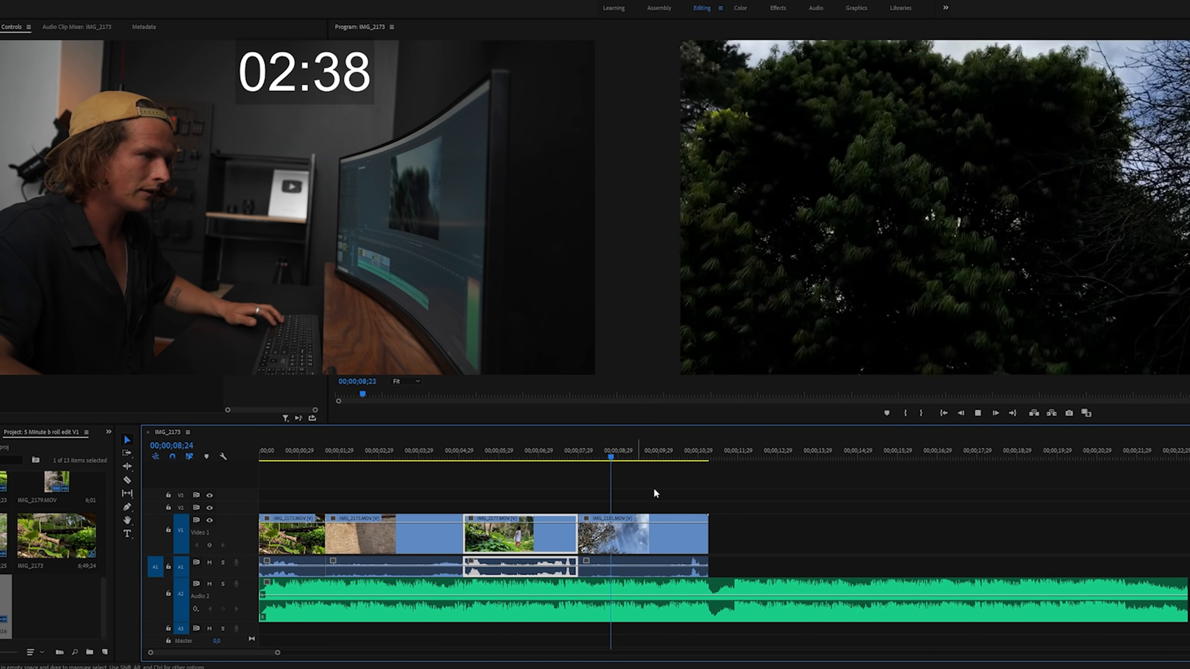
pyautogui.press('space')
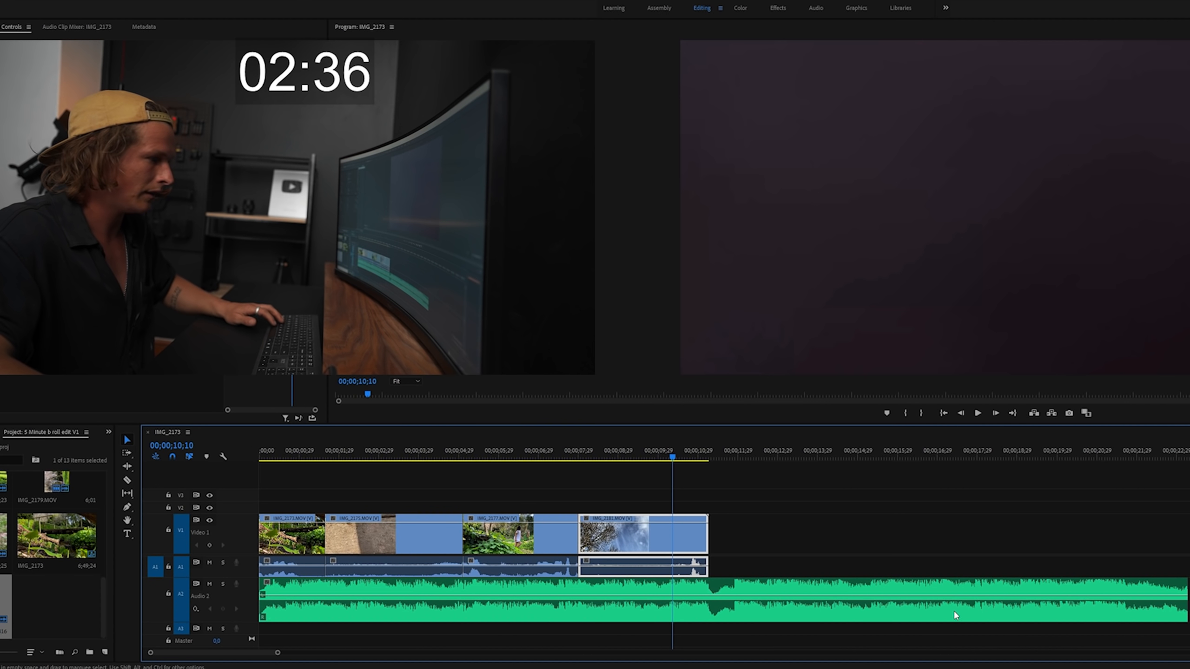
pyautogui.moveTo(713, 534); pyautogui.dragTo(673, 535)
pyautogui.press('-')
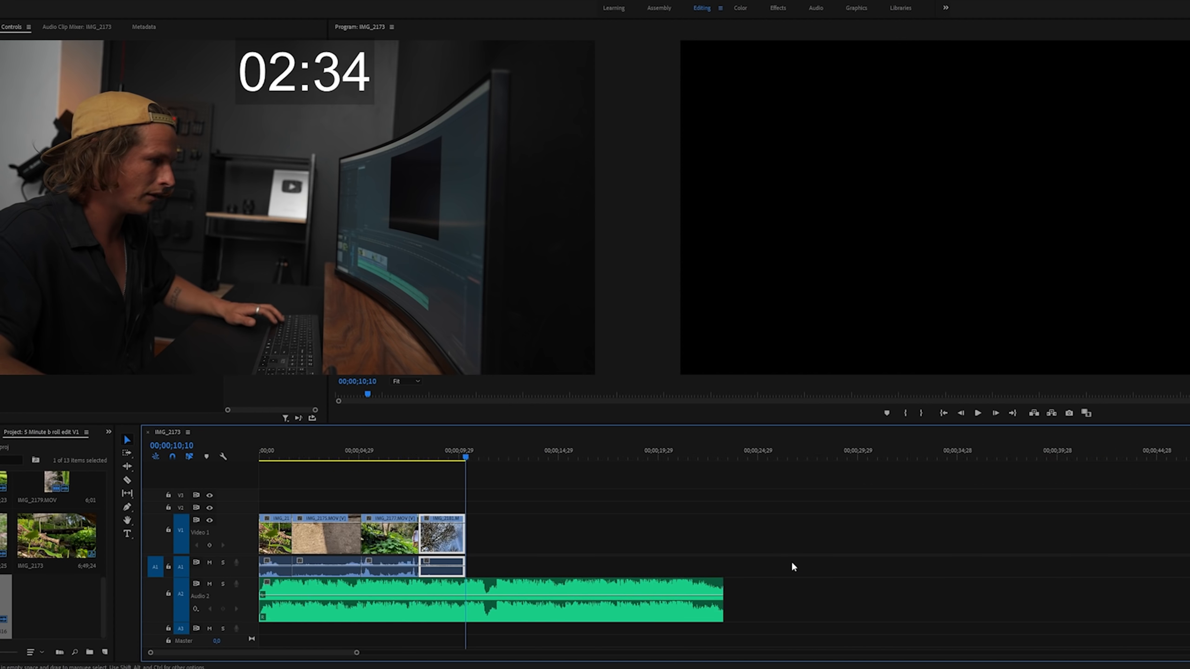
# - Trim the start of IMG_2182.MOV to 00;01;16;08 and move it directly after the fourth shot
pyautogui.press('-')
pyautogui.moveTo(980, 452); pyautogui.dragTo(1021, 455)
pyautogui.moveTo(966, 534); pyautogui.dragTo(476, 521)
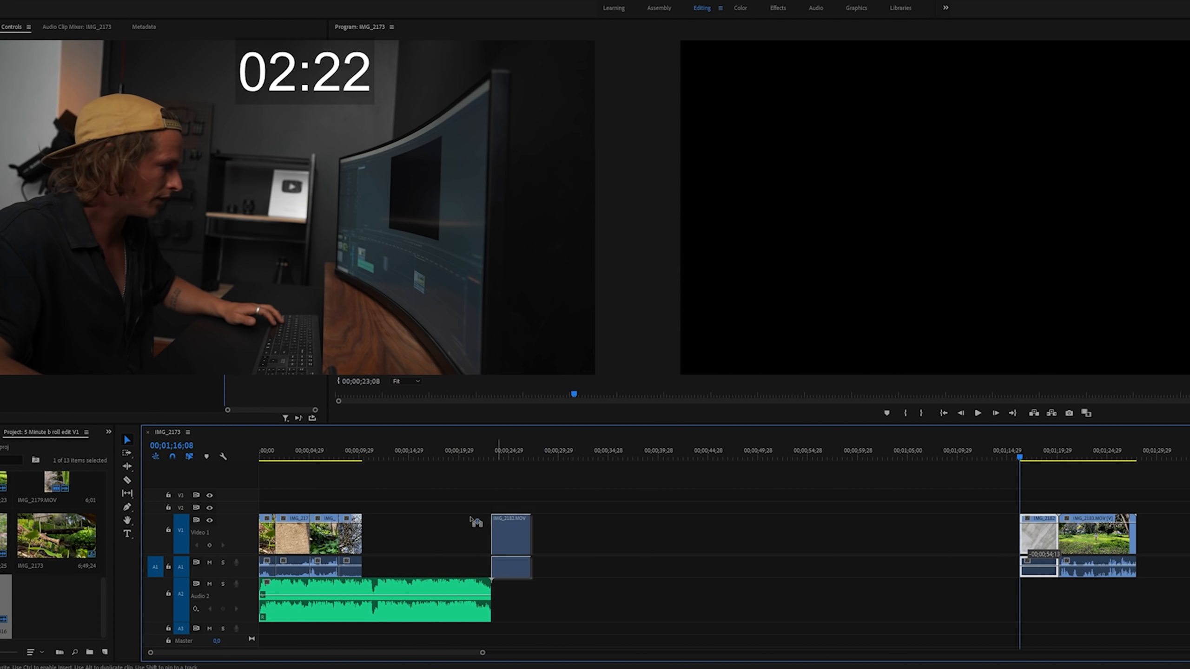
pyautogui.moveTo(378, 521); pyautogui.dragTo(370, 522)
# - Play the cut from the fourth to the fifth shot and trim the end of IMG_2182.MOV to about 00;00;11;25
pyautogui.click(355, 457)
pyautogui.press('space')
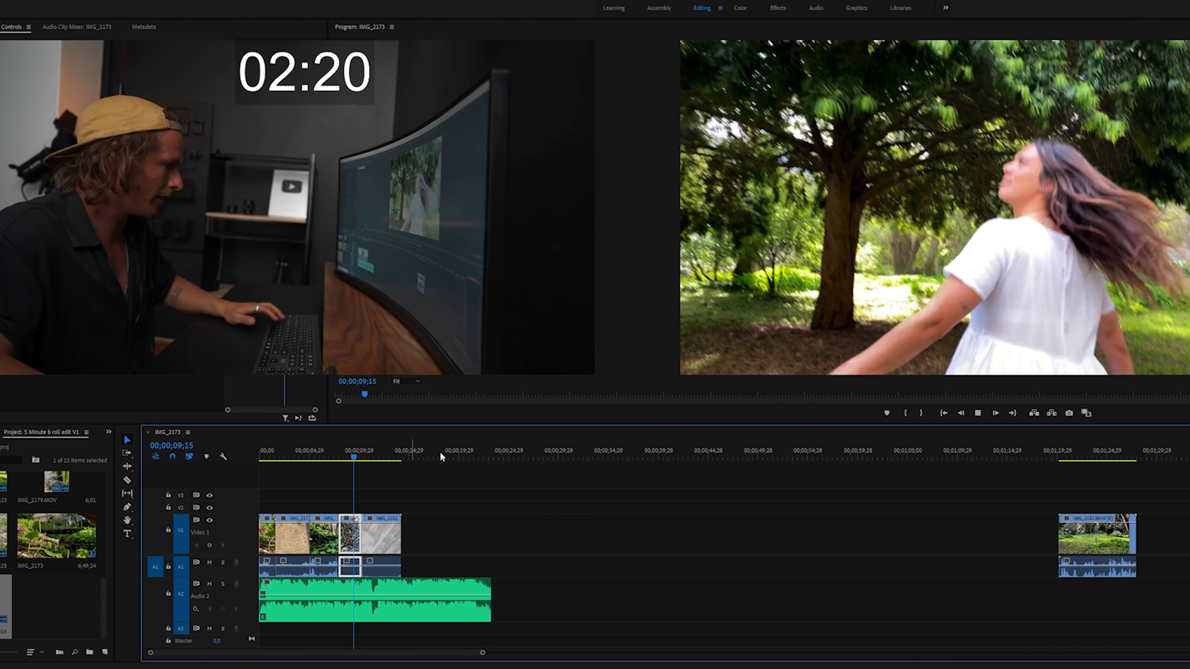
pyautogui.press('=')
pyautogui.press('=')
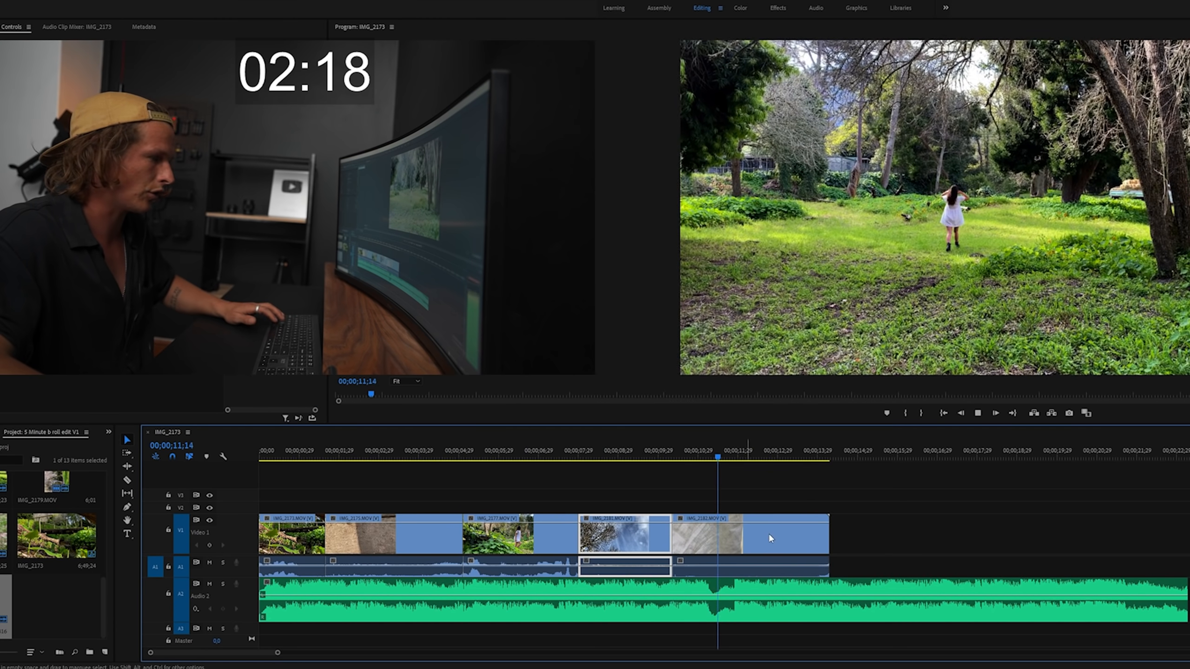
pyautogui.press('=')
pyautogui.moveTo(1094, 534); pyautogui.dragTo(905, 543)
# - Split the music track at 00;00;11;12 and extend the end of its second part to about 00;00;24;28
pyautogui.press('-')
pyautogui.press('-')
pyautogui.moveTo(496, 450); pyautogui.dragTo(487, 448)
pyautogui.click(521, 587)
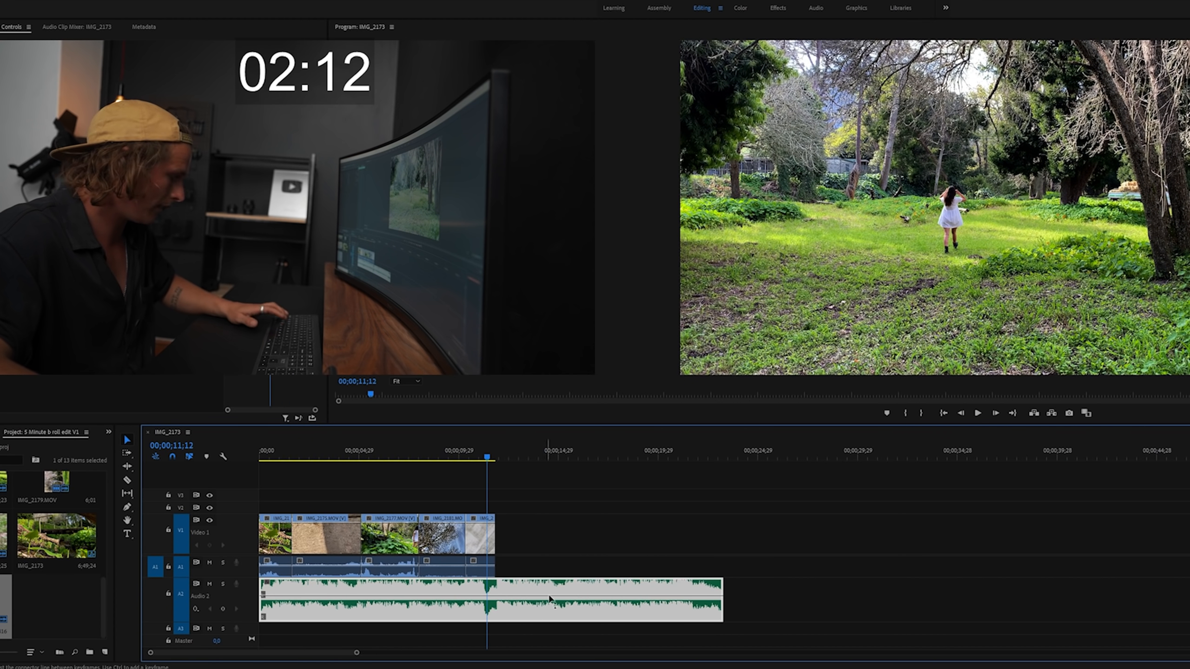
pyautogui.hotkey('ctrl', 'k')
pyautogui.moveTo(721, 587); pyautogui.dragTo(756, 588)
# - Trim the start of the second music part to about 00;00;21;24 and move it directly against the first part
pyautogui.click(688, 451)
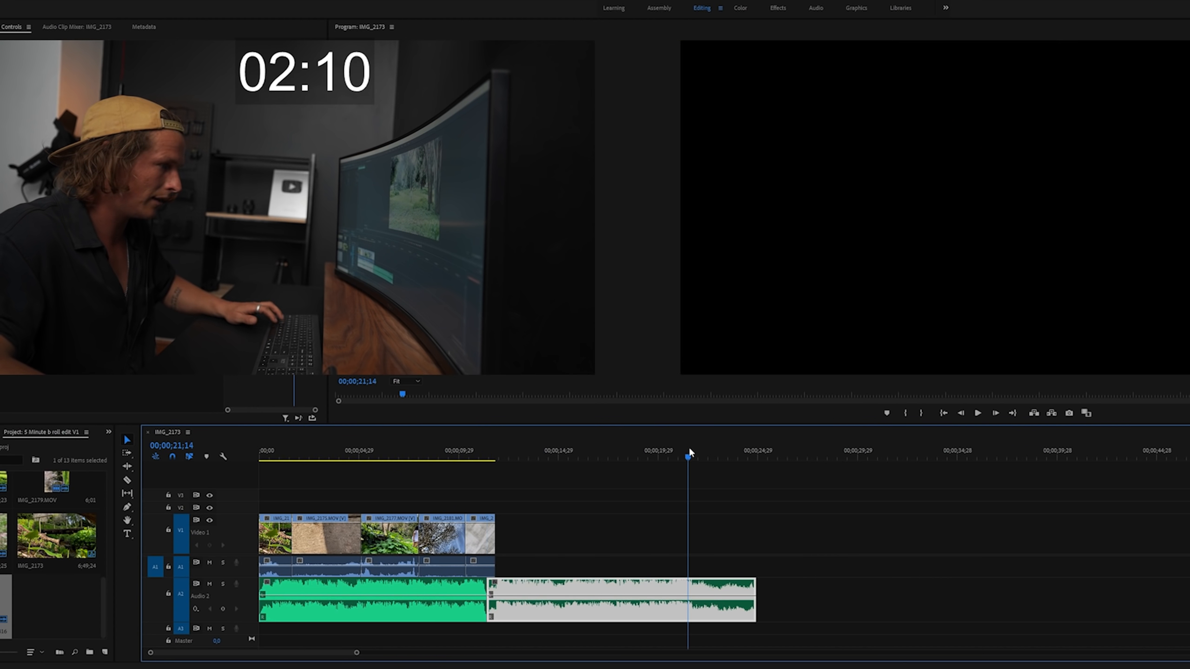
pyautogui.press('=')
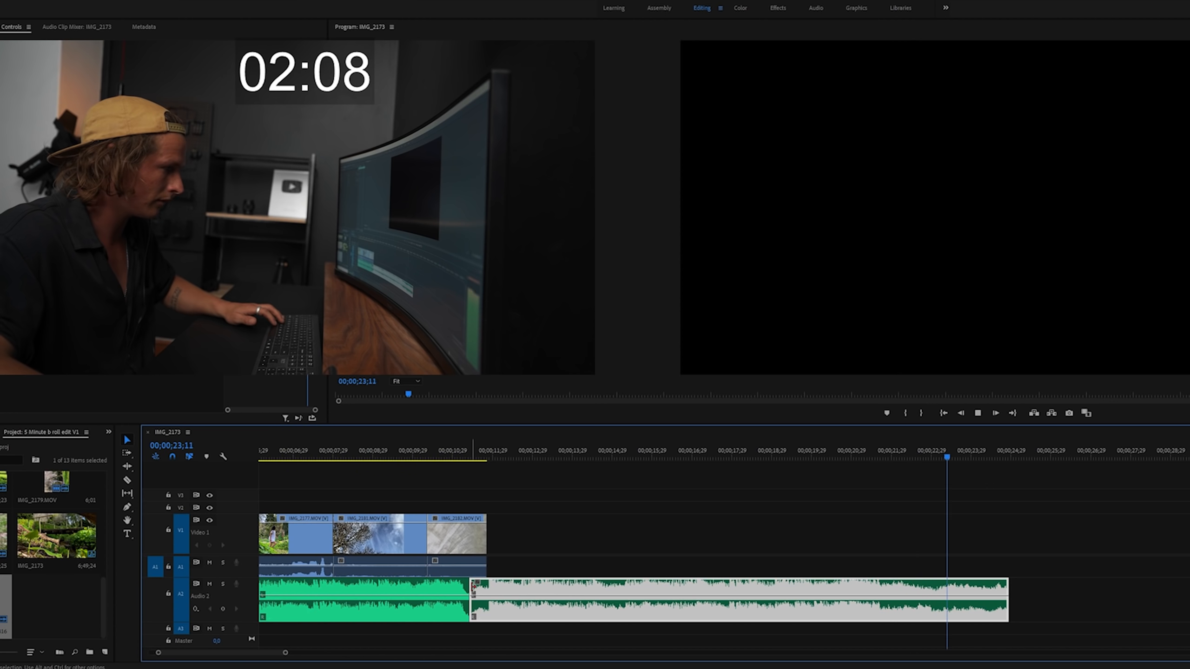
pyautogui.moveTo(884, 583); pyautogui.dragTo(885, 584)
pyautogui.moveTo(904, 591); pyautogui.dragTo(492, 590)
pyautogui.click(449, 452)
pyautogui.press('space')
pyautogui.press('=')
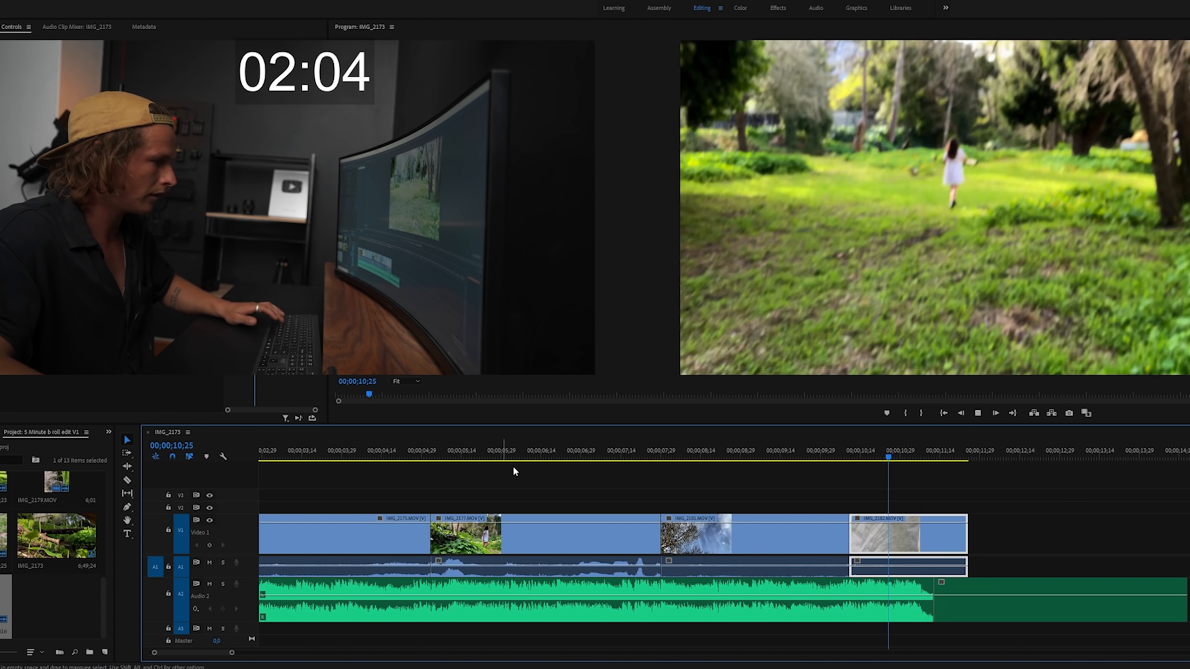
# - Move the second music part earlier to about 00;00;11;08 and apply the default audio transition at the join
pyautogui.moveTo(962, 591); pyautogui.dragTo(950, 591)
pyautogui.rightClick(923, 588)
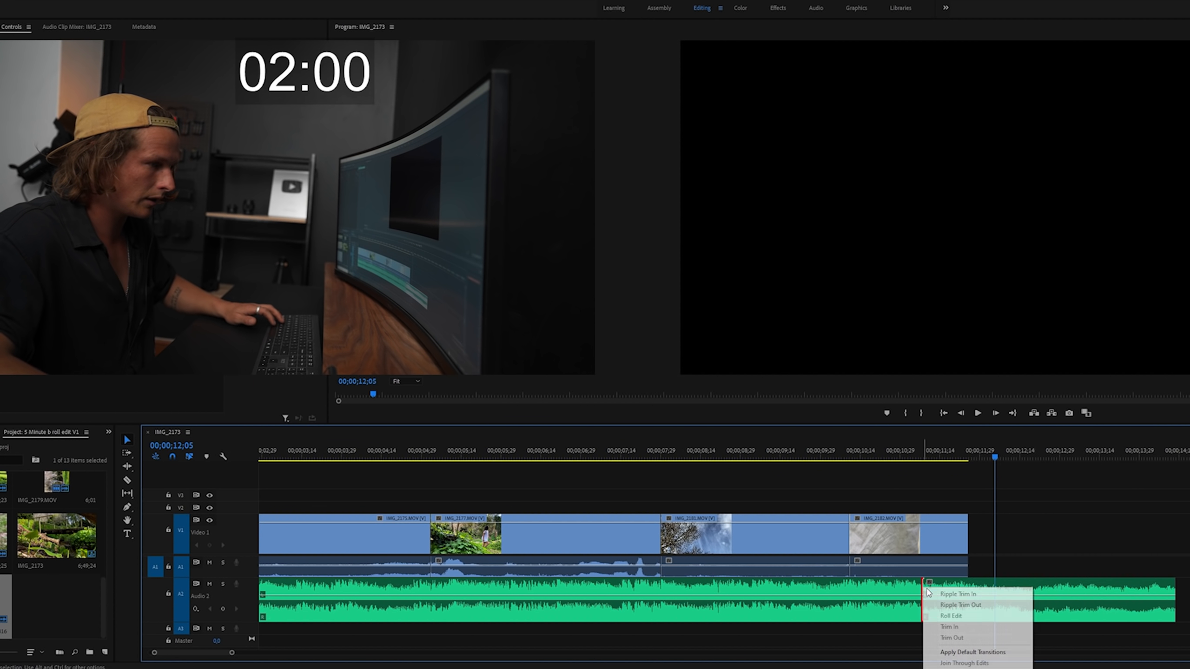
pyautogui.click(957, 652)
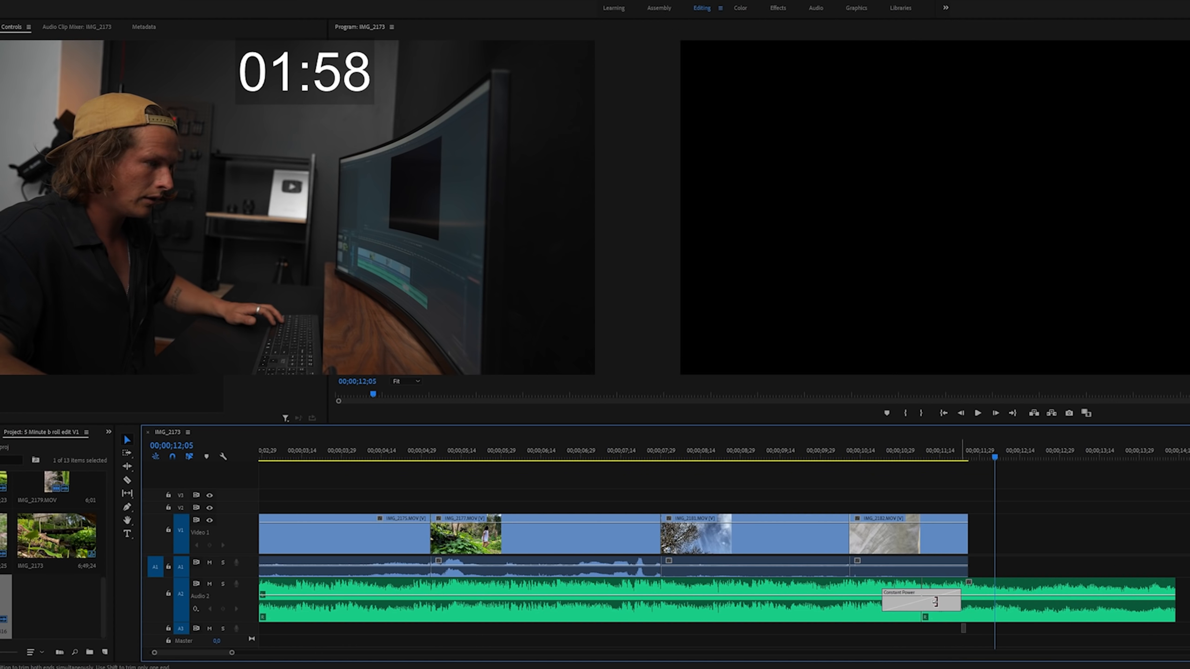
# - Shorten the Constant Power crossfade at the music join to about 12 frames and play across it
pyautogui.moveTo(930, 603); pyautogui.dragTo(935, 599)
pyautogui.click(863, 455)
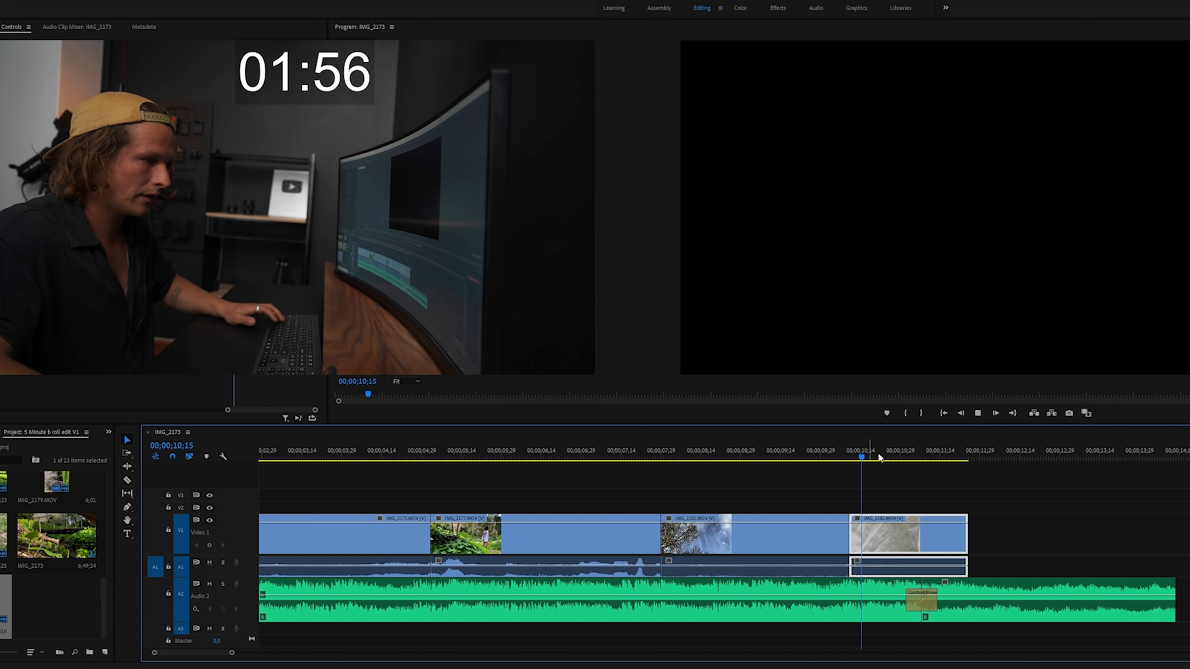
pyautogui.press('=')
pyautogui.press('space')
pyautogui.press('-')
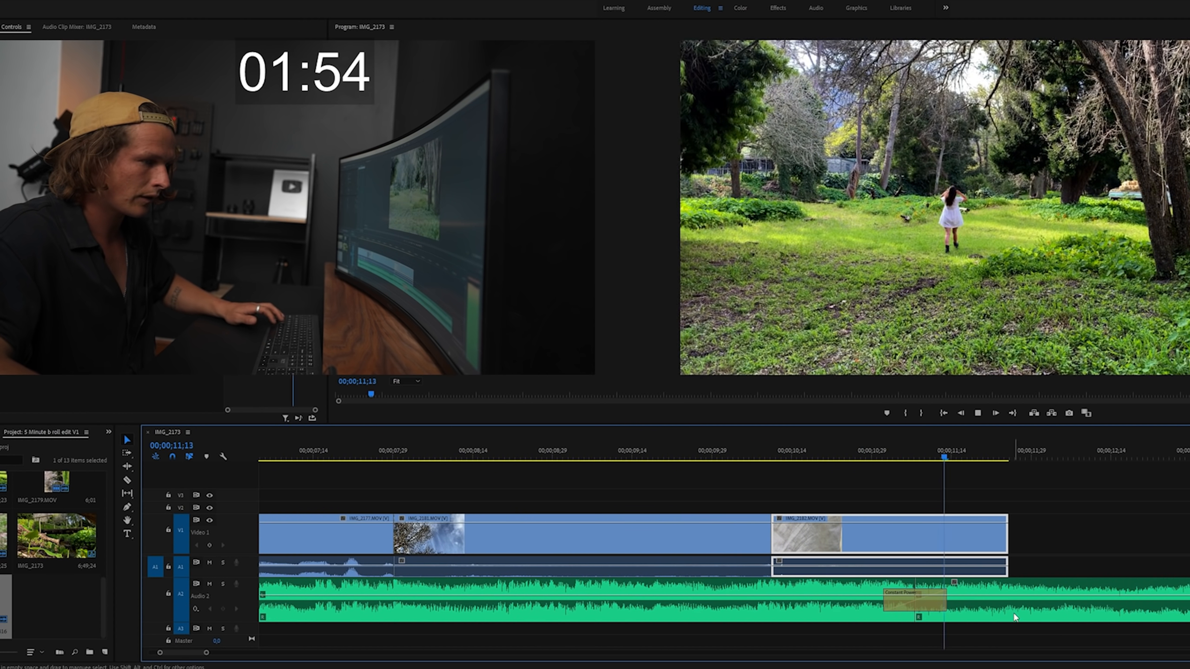
# - Trim the end of the music to about 00;00;12;24 and apply the default transition there as a fade-out
pyautogui.moveTo(1164, 611); pyautogui.dragTo(1033, 611)
pyautogui.rightClick(1024, 611)
pyautogui.click(1060, 595)
# - Extend the end of IMG_2182.MOV to 00;00;12;13 and apply the default transitions there
pyautogui.moveTo(943, 539); pyautogui.dragTo(996, 540)
pyautogui.rightClick(997, 541)
pyautogui.click(1040, 602)
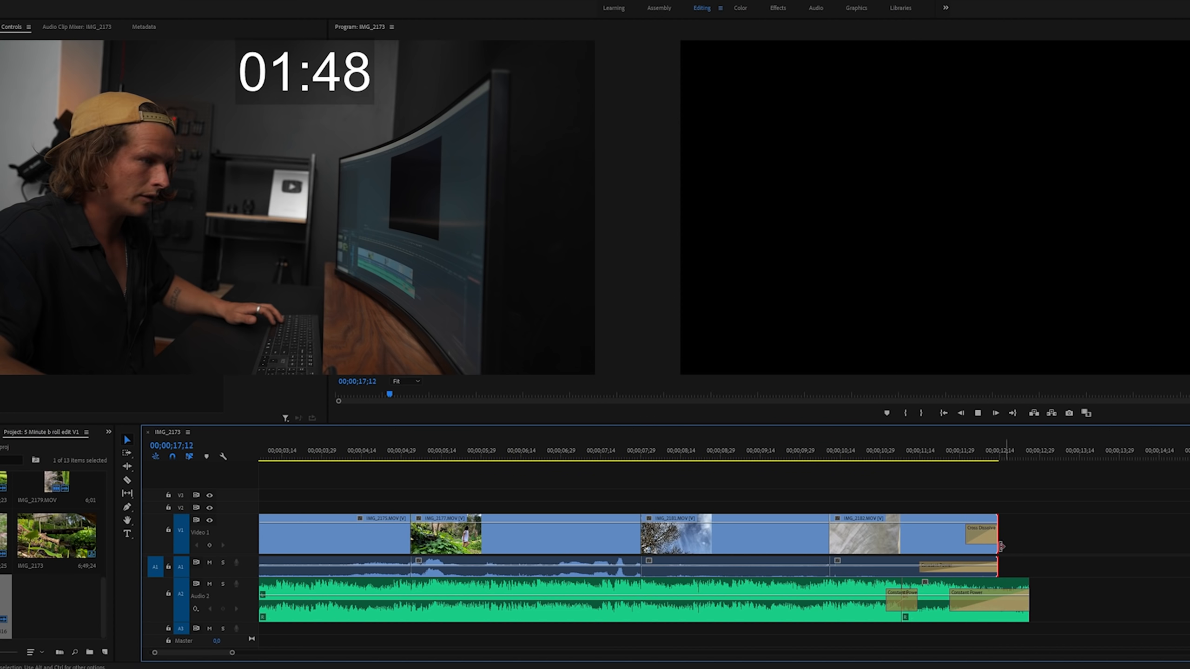
# - Lengthen the Cross Dissolve at the end of IMG_2182.MOV to about 24 frames
pyautogui.click(971, 535)
pyautogui.press('Delete')
pyautogui.press('-')
pyautogui.press('-')
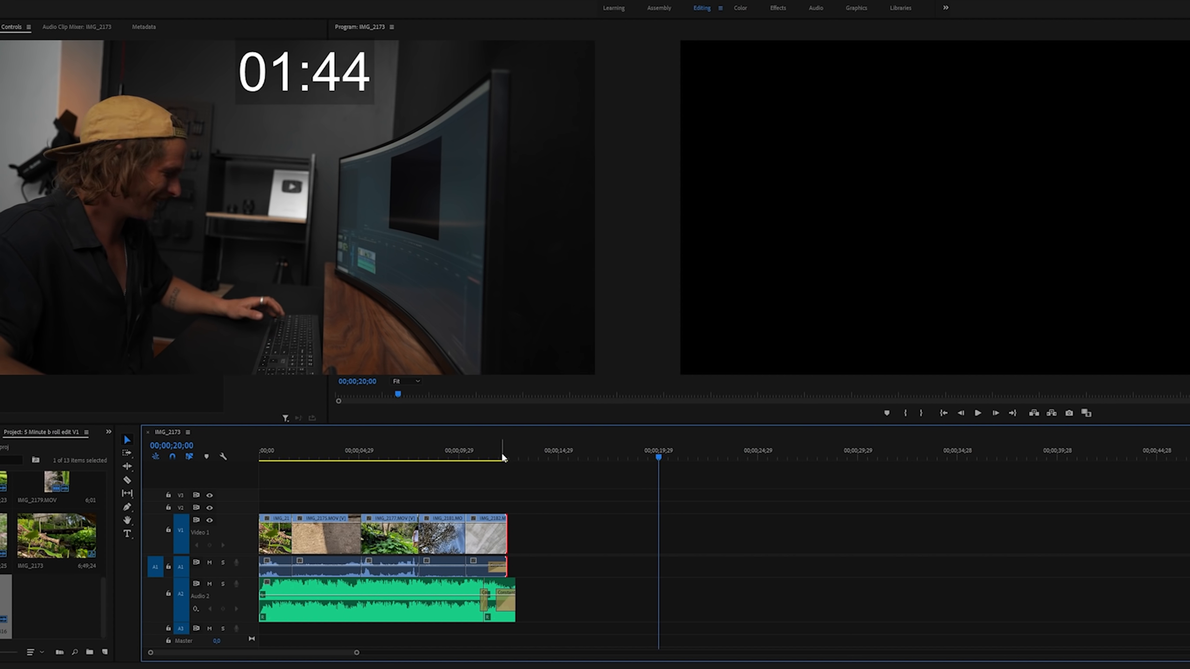
pyautogui.press('=')
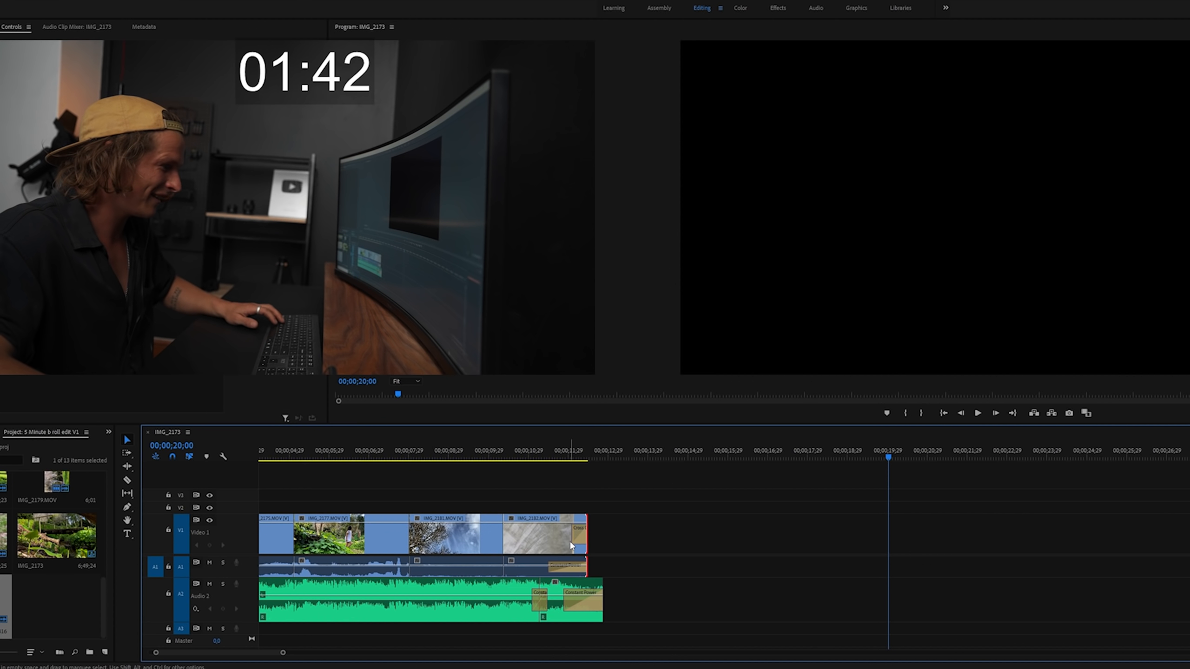
pyautogui.moveTo(573, 538); pyautogui.dragTo(557, 539)
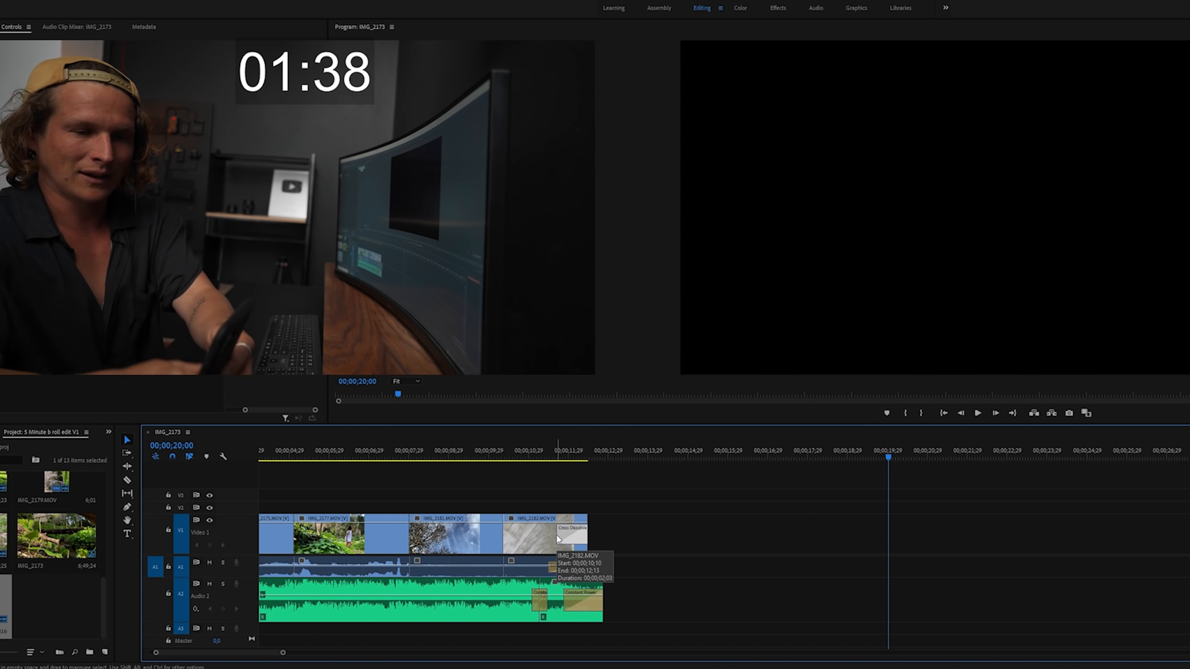
# - Play the assembled edit from its beginning to check the cuts between the first three shots
pyautogui.press('-')
pyautogui.press('-')
pyautogui.moveTo(375, 454); pyautogui.dragTo(257, 443)
pyautogui.press('=')
pyautogui.press('=')
pyautogui.press('=')
pyautogui.press('space')
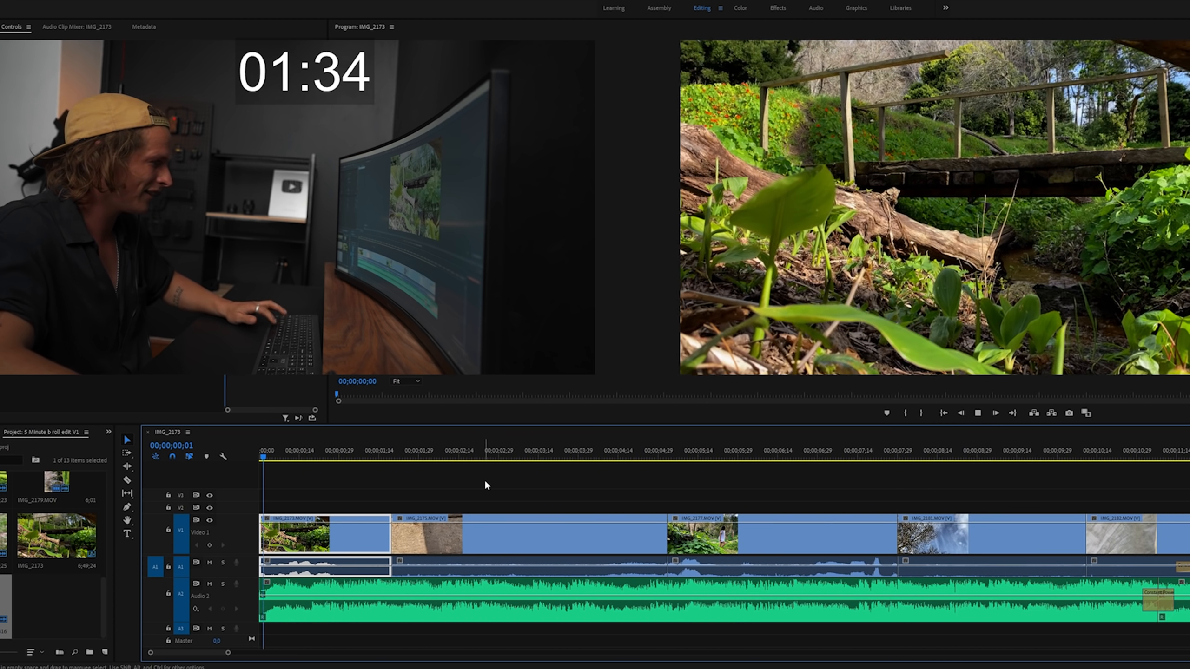
pyautogui.press('=')
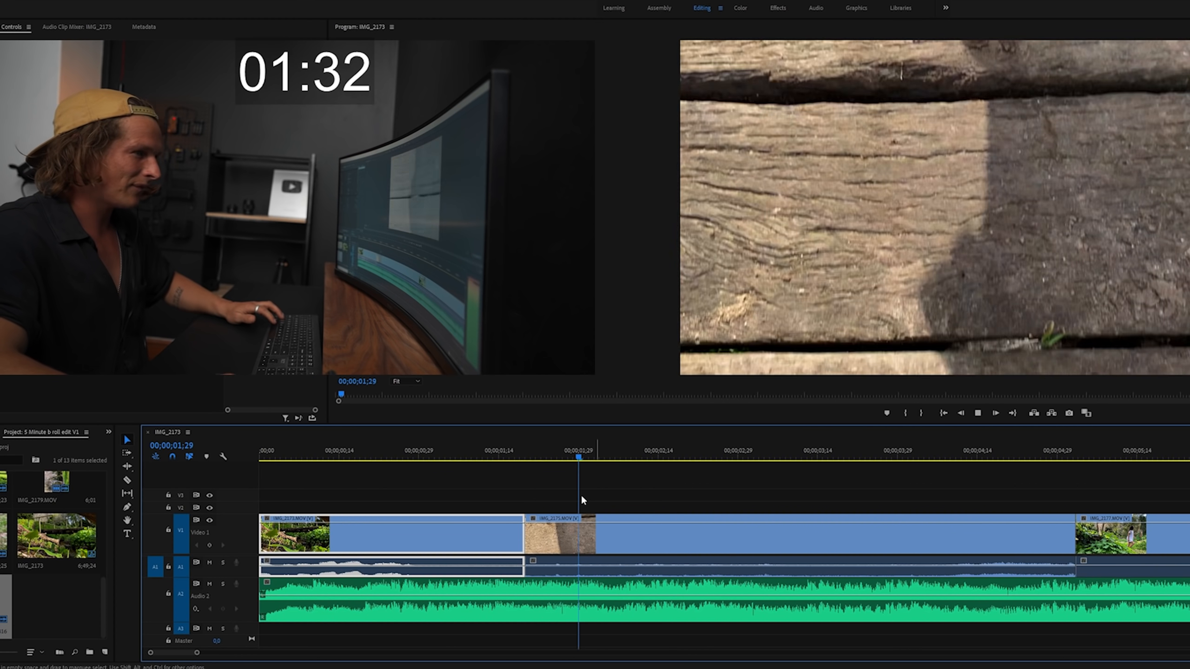
pyautogui.press('-')
pyautogui.press('-')
pyautogui.press('=')
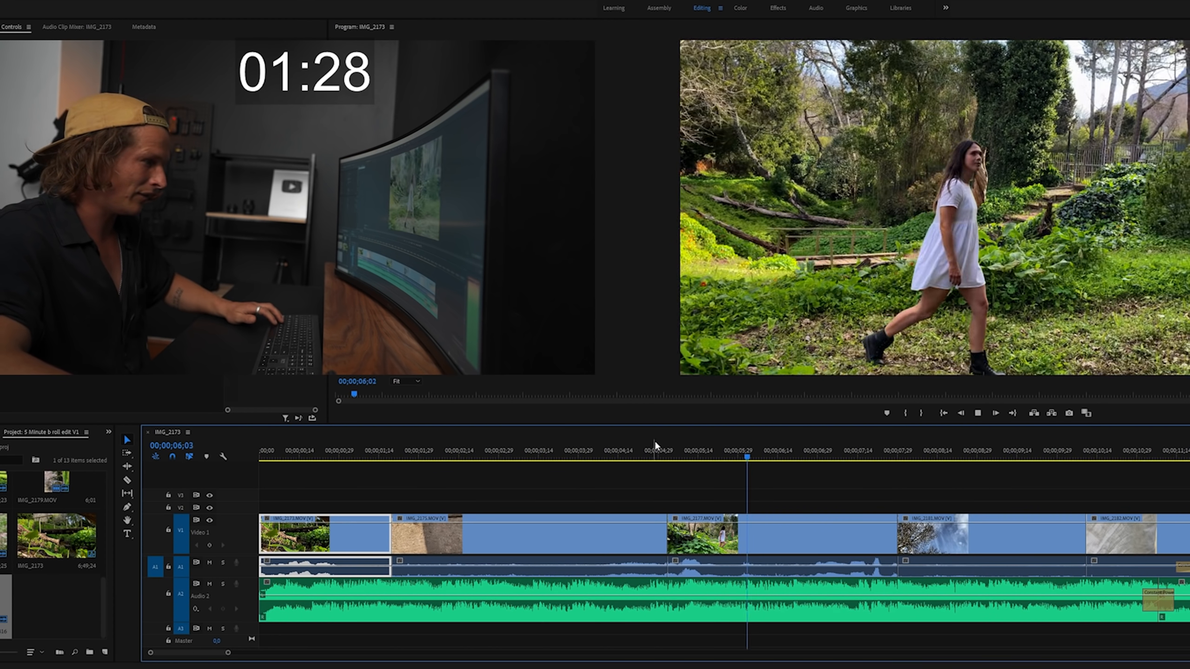
# - Apply the default transitions between the second and third shots and shorten the video dissolve to about 4 frames
pyautogui.click(654, 442)
pyautogui.press('=')
pyautogui.rightClick(914, 539)
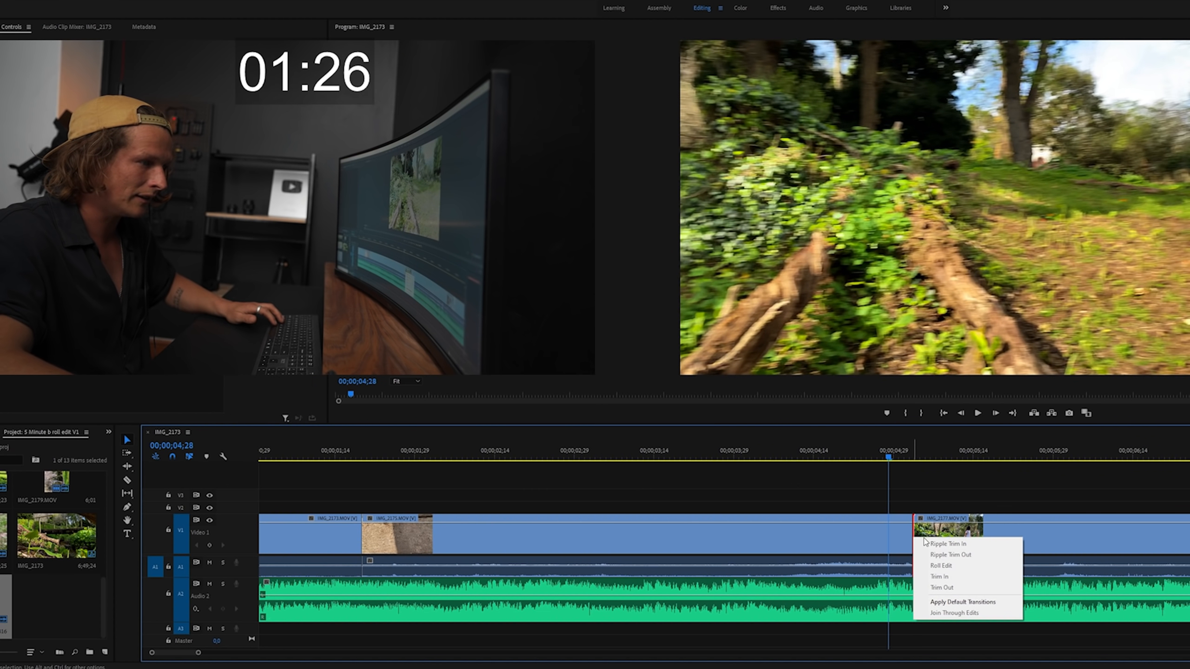
pyautogui.click(965, 602)
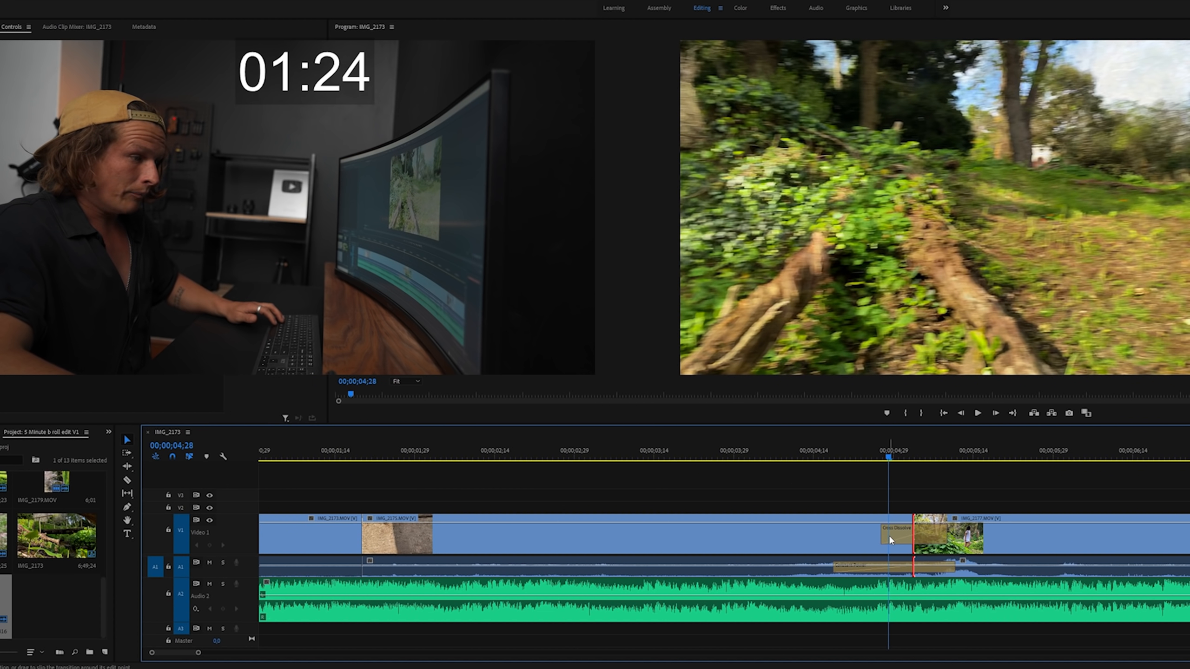
pyautogui.moveTo(906, 538); pyautogui.dragTo(907, 539)
pyautogui.press('-')
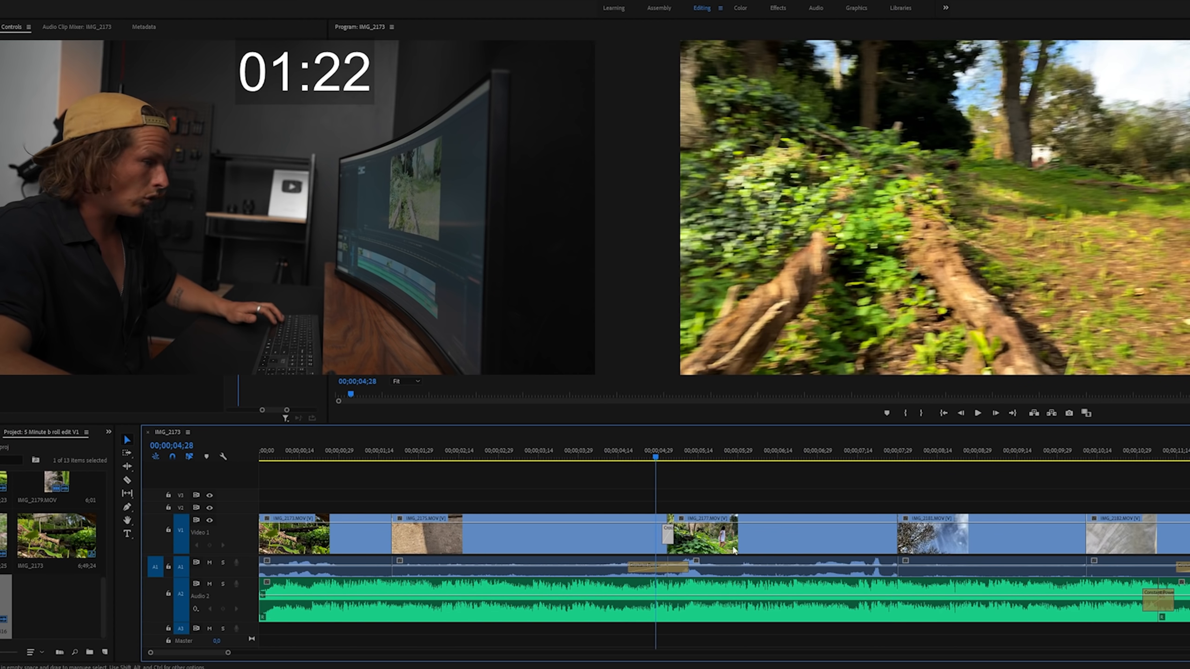
# - Apply the default transitions between the first and second shots and shorten the video dissolve to about 5 frames
pyautogui.rightClick(398, 539)
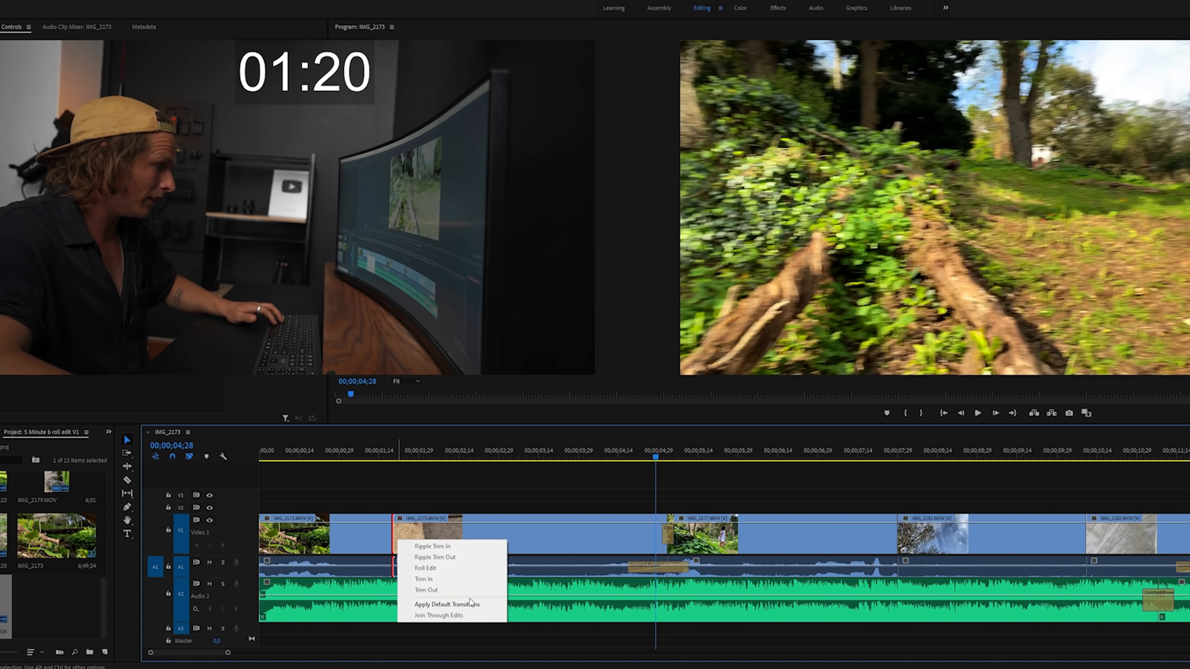
pyautogui.click(471, 604)
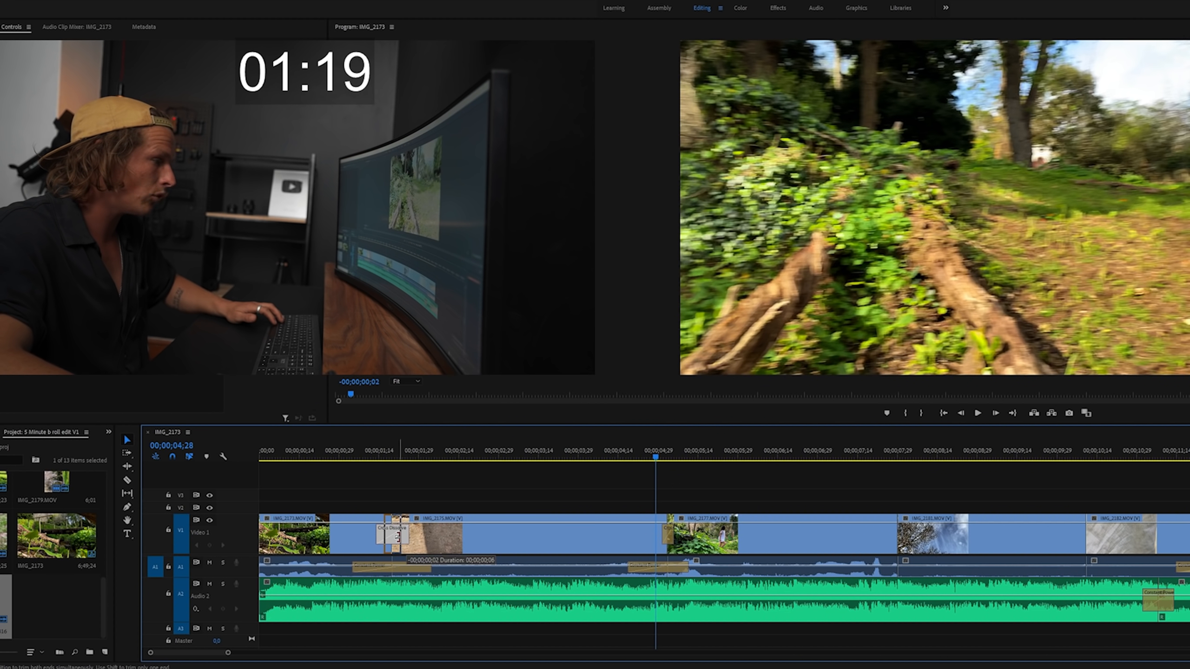
pyautogui.moveTo(398, 538); pyautogui.dragTo(397, 538)
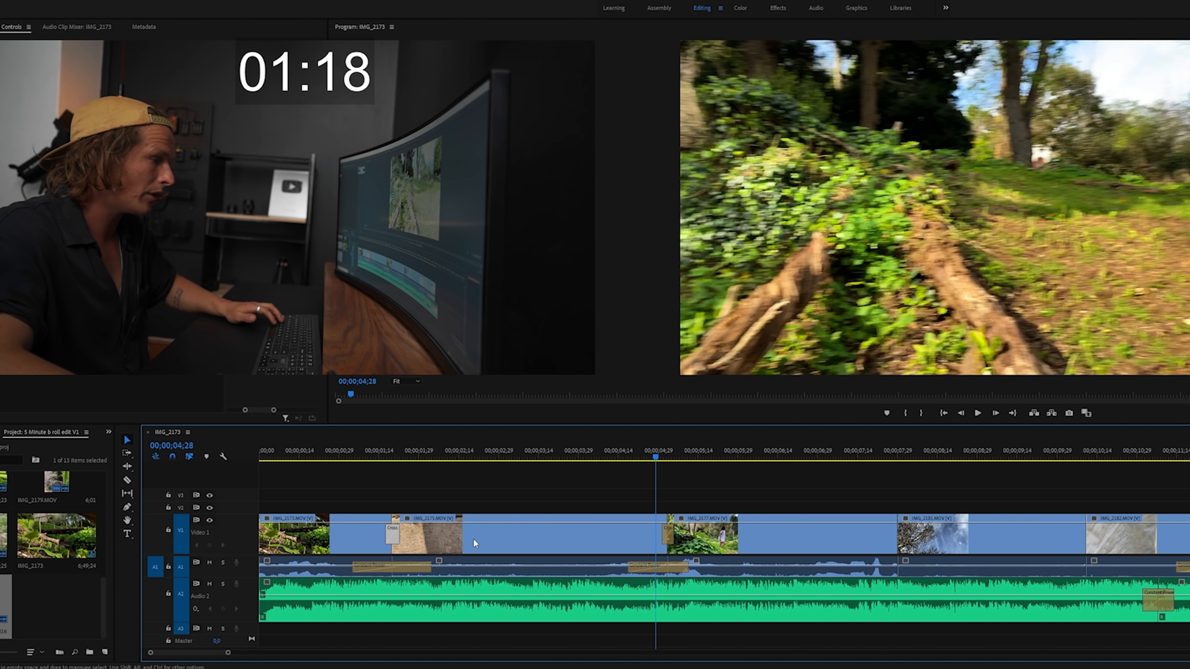
# - Apply the default transitions between the third and fourth shots, shorten the video dissolve to about 7 frames, and play across it
pyautogui.click(879, 457)
pyautogui.press('space')
pyautogui.click(754, 532)
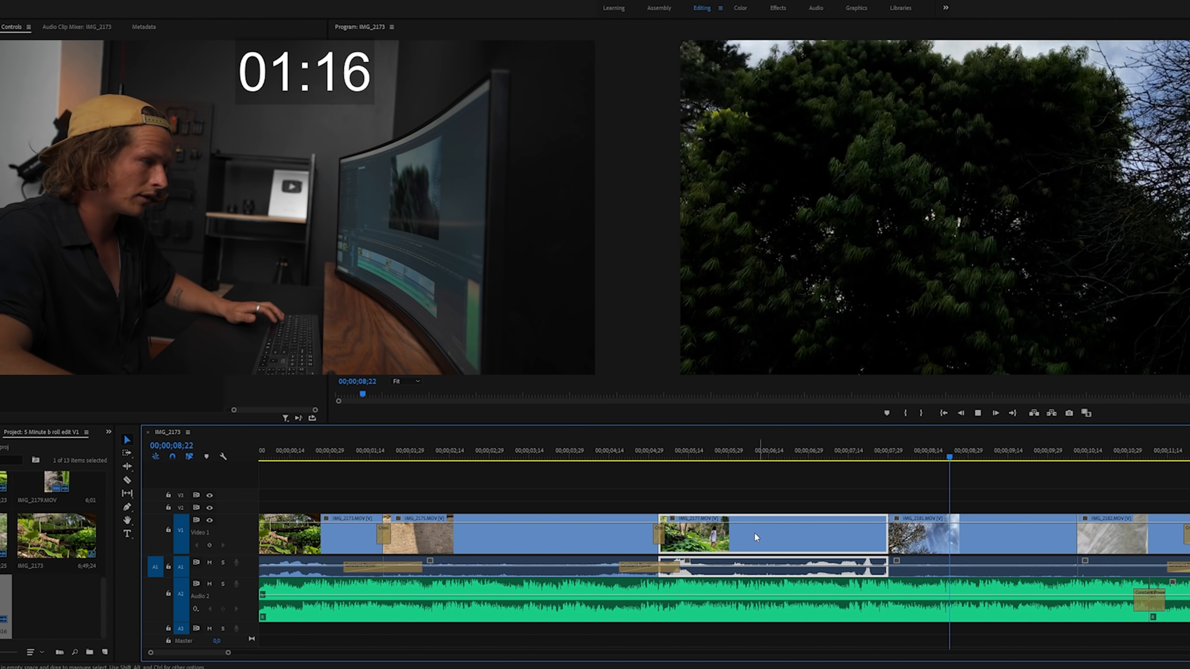
pyautogui.press('space')
pyautogui.rightClick(888, 537)
pyautogui.click(938, 600)
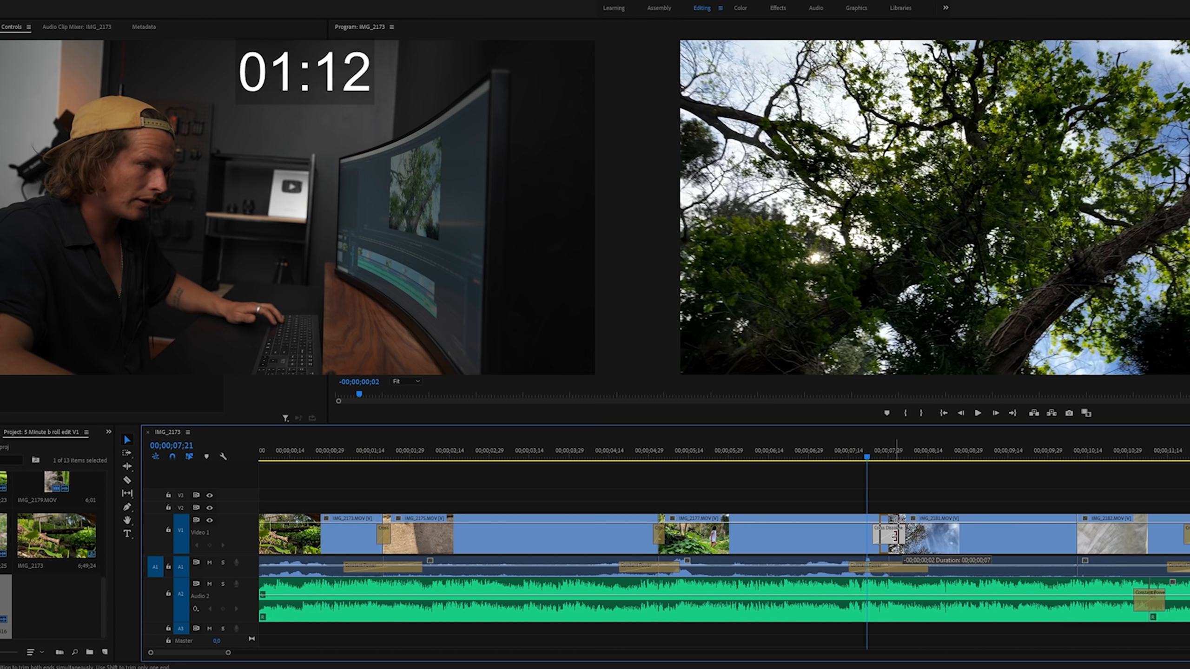
pyautogui.moveTo(895, 537); pyautogui.dragTo(895, 537)
pyautogui.press('space')
pyautogui.press('-')
pyautogui.press('=')
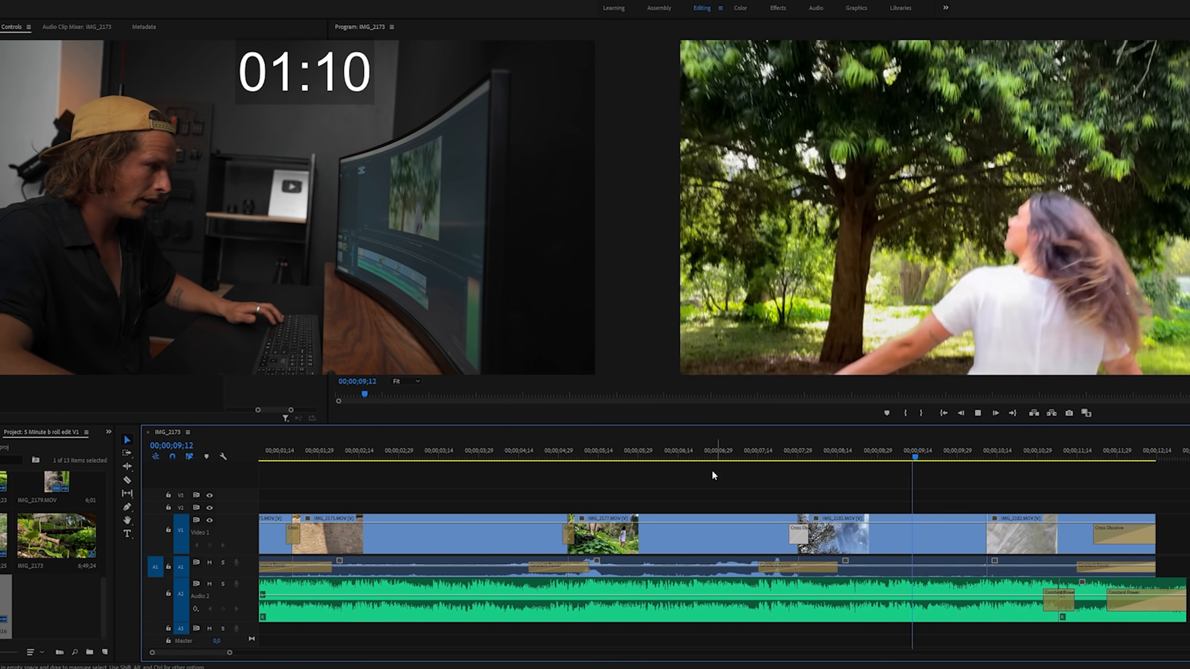
# - Play the cut between the third and fourth shots and remove the transitions applied there
pyautogui.moveTo(812, 451); pyautogui.dragTo(738, 452)
pyautogui.click(755, 532)
pyautogui.press('=')
pyautogui.press('space')
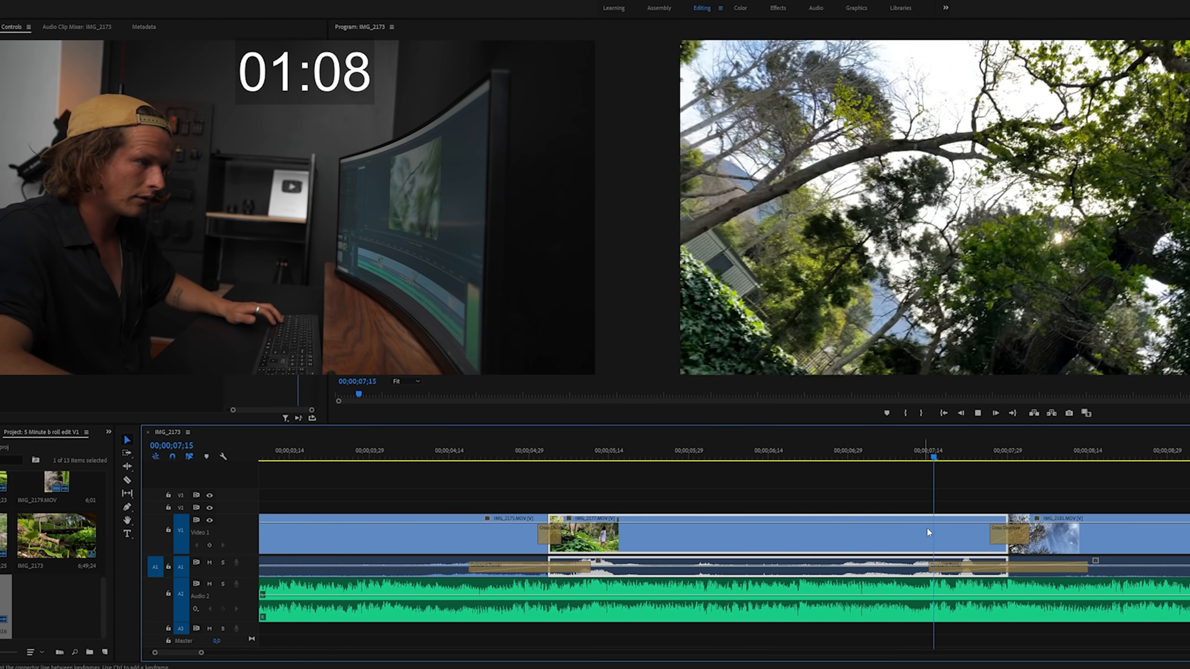
pyautogui.press('space')
pyautogui.moveTo(1007, 540)
pyautogui.mouseDown()
pyautogui.moveTo(973, 553)
pyautogui.moveTo(1003, 549)
pyautogui.mouseUp()
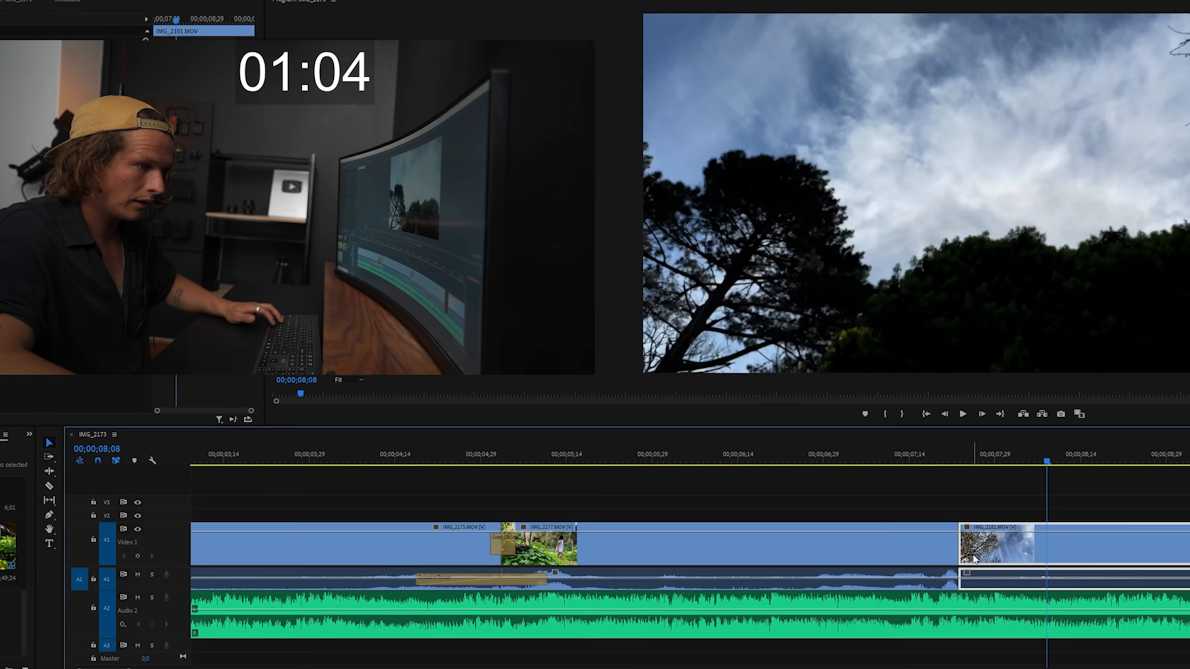
# - Show the fourth shot's time remapping speed line and add a short speed ramp near its start
pyautogui.rightClick(982, 537)
pyautogui.moveTo(997, 555)
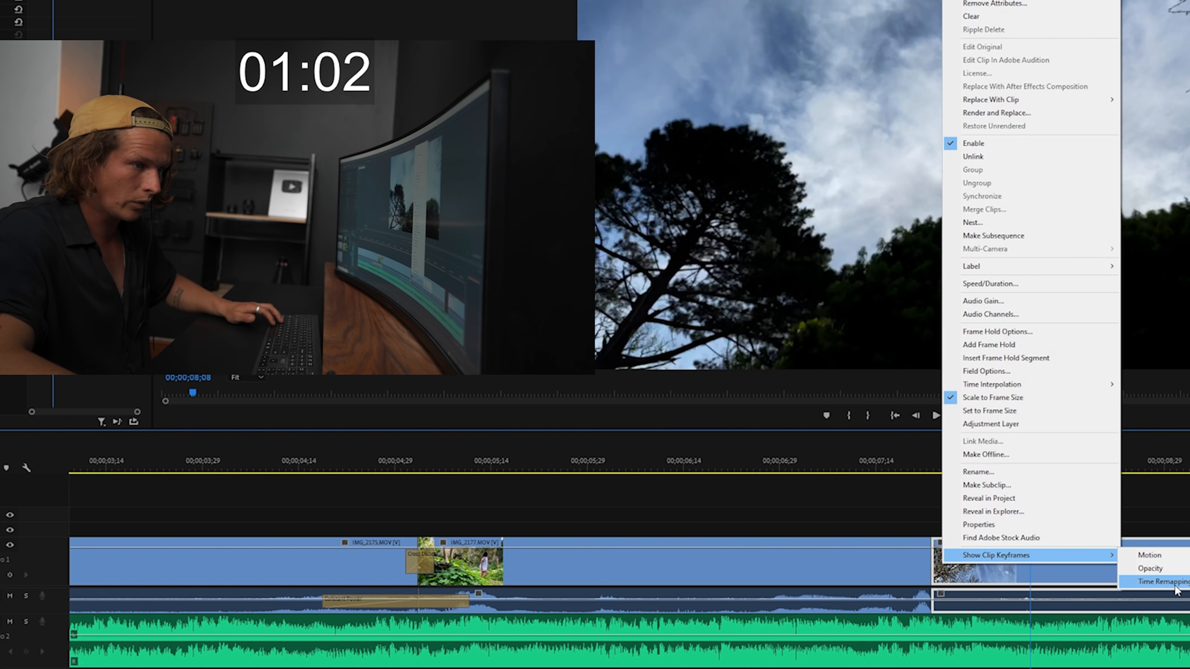
pyautogui.click(1157, 581)
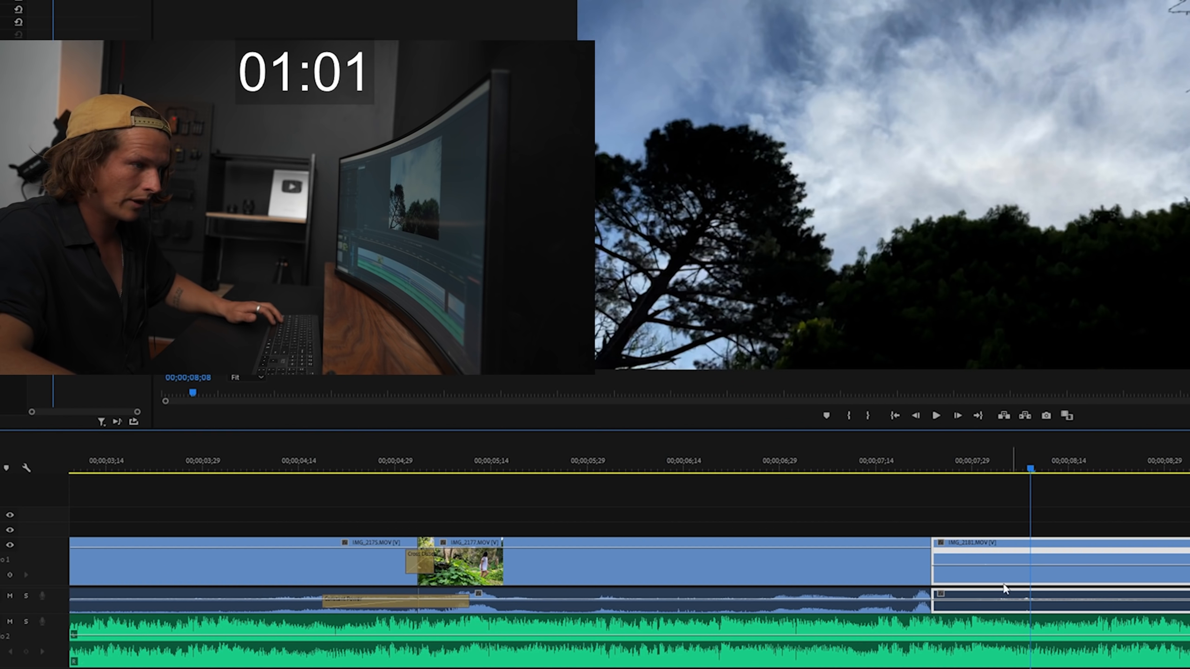
pyautogui.keyDown('ctrl'); pyautogui.click(964, 566); pyautogui.keyUp('ctrl')
pyautogui.moveTo(968, 551)
pyautogui.mouseDown()
pyautogui.moveTo(1008, 558)
pyautogui.moveTo(944, 557)
pyautogui.mouseUp()
pyautogui.hotkey('ctrl', 'z')
pyautogui.hotkey('ctrl', 'z')
# - Play across the cut into the fourth shot, lengthen its speed ramp and slow the section following the ramp to about 61%
pyautogui.moveTo(931, 468); pyautogui.dragTo(873, 460)
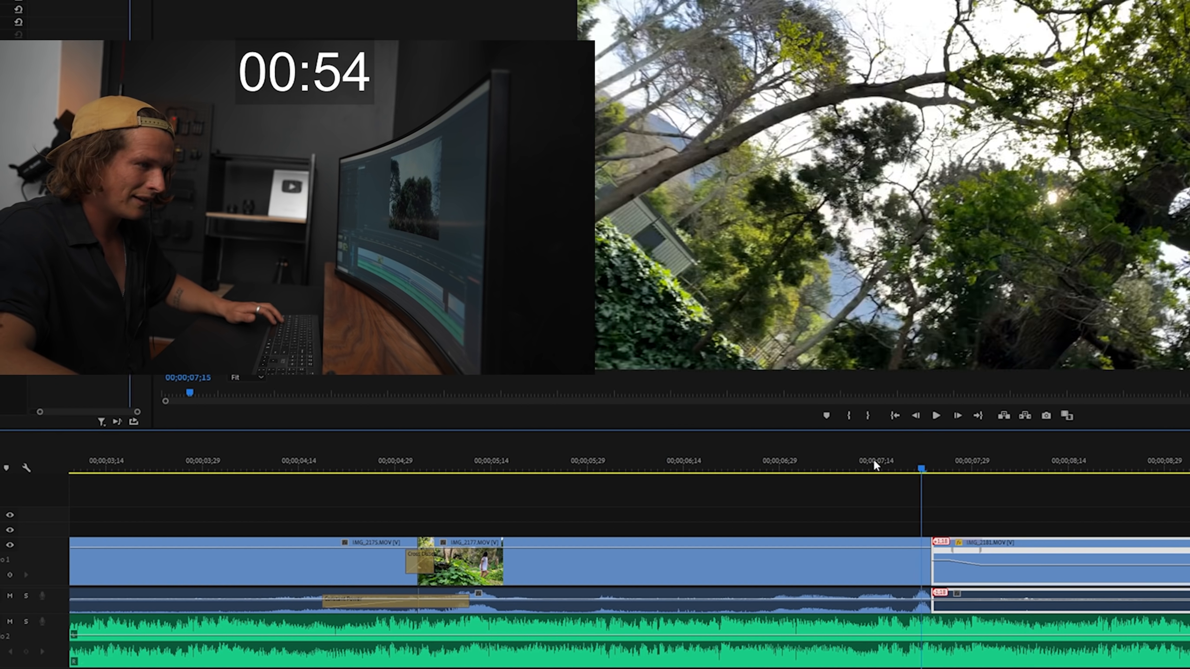
pyautogui.press('space')
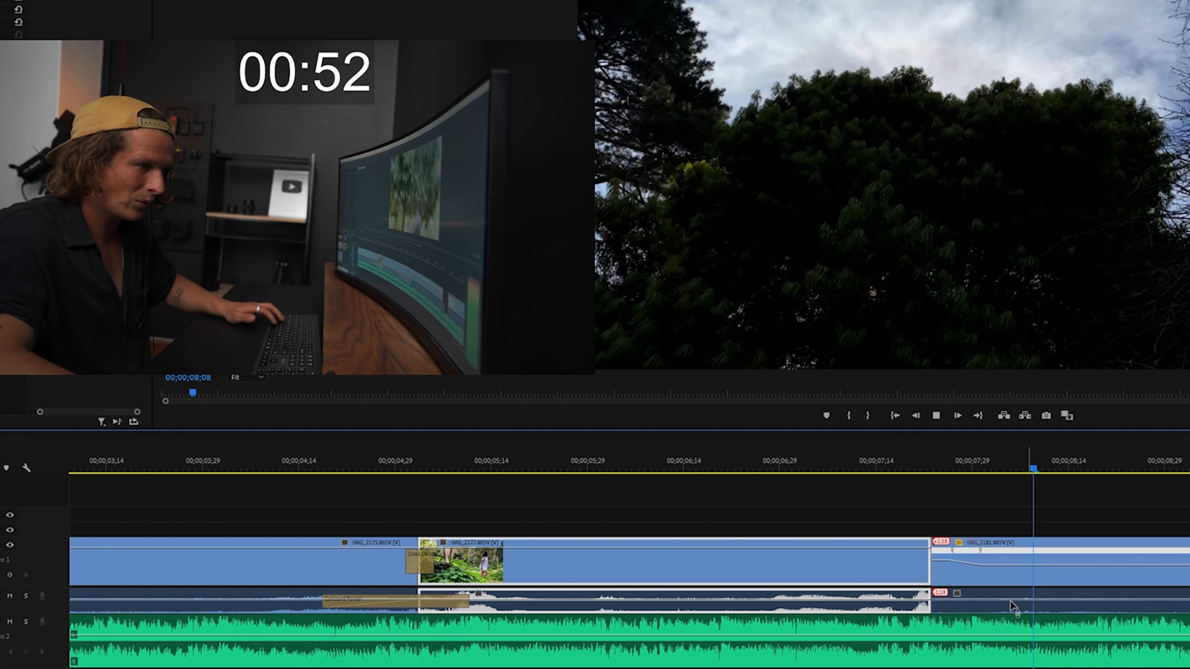
pyautogui.press('space')
pyautogui.click(1025, 567)
pyautogui.moveTo(1002, 552); pyautogui.dragTo(1072, 568)
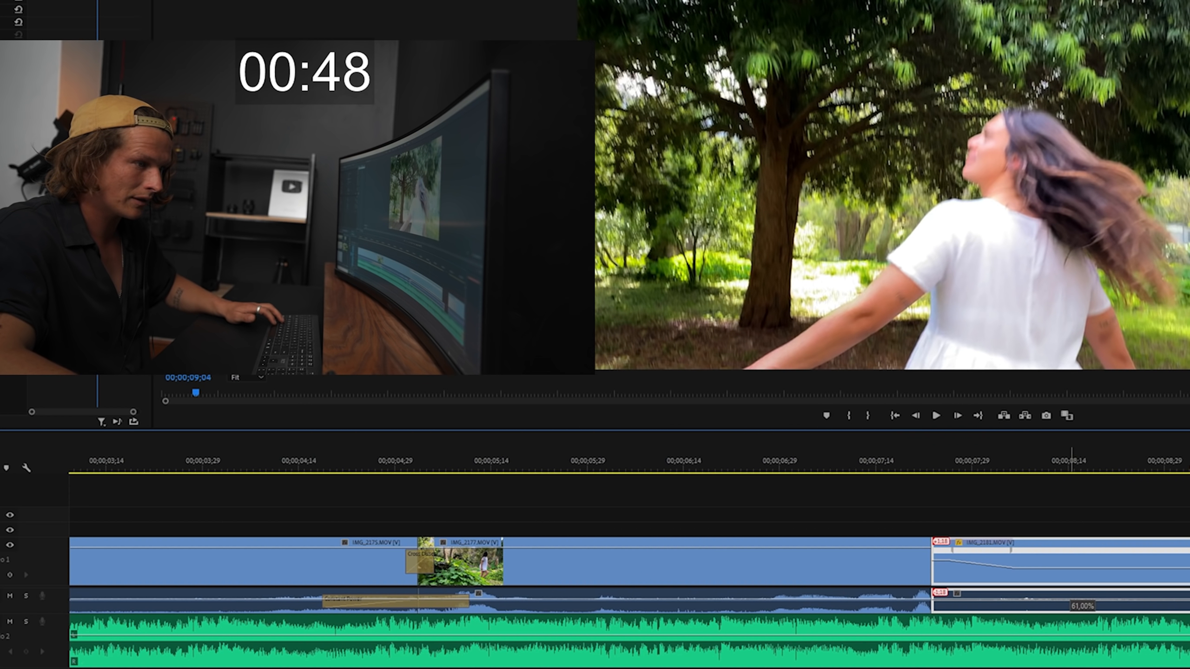
# - Play the slowed fourth shot through its cut into the fifth shot to check the pacing
pyautogui.press('-')
pyautogui.rightClick(1065, 556)
pyautogui.click(1031, 516)
pyautogui.click(1058, 462)
pyautogui.press('=')
pyautogui.press('space')
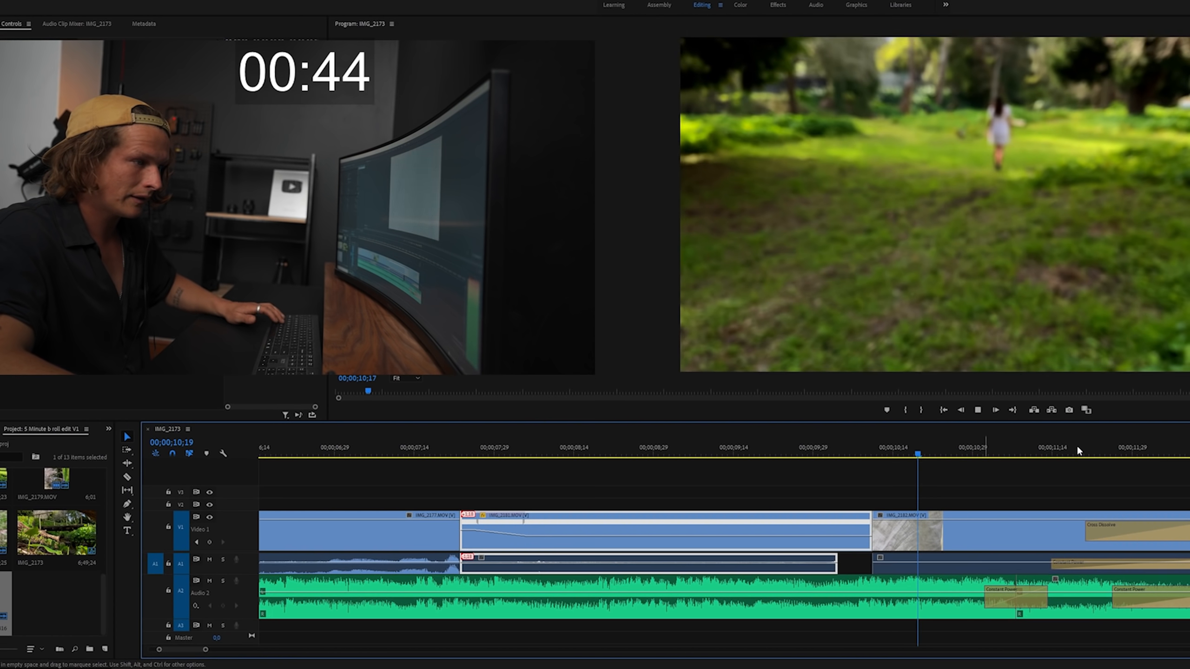
pyautogui.press('space')
# - Adjust the start of the fifth shot slightly and play from just before the cut to the end of the edit
pyautogui.moveTo(894, 534)
pyautogui.mouseDown()
pyautogui.moveTo(904, 534)
pyautogui.moveTo(872, 532)
pyautogui.mouseUp()
pyautogui.click(856, 443)
pyautogui.press('space')
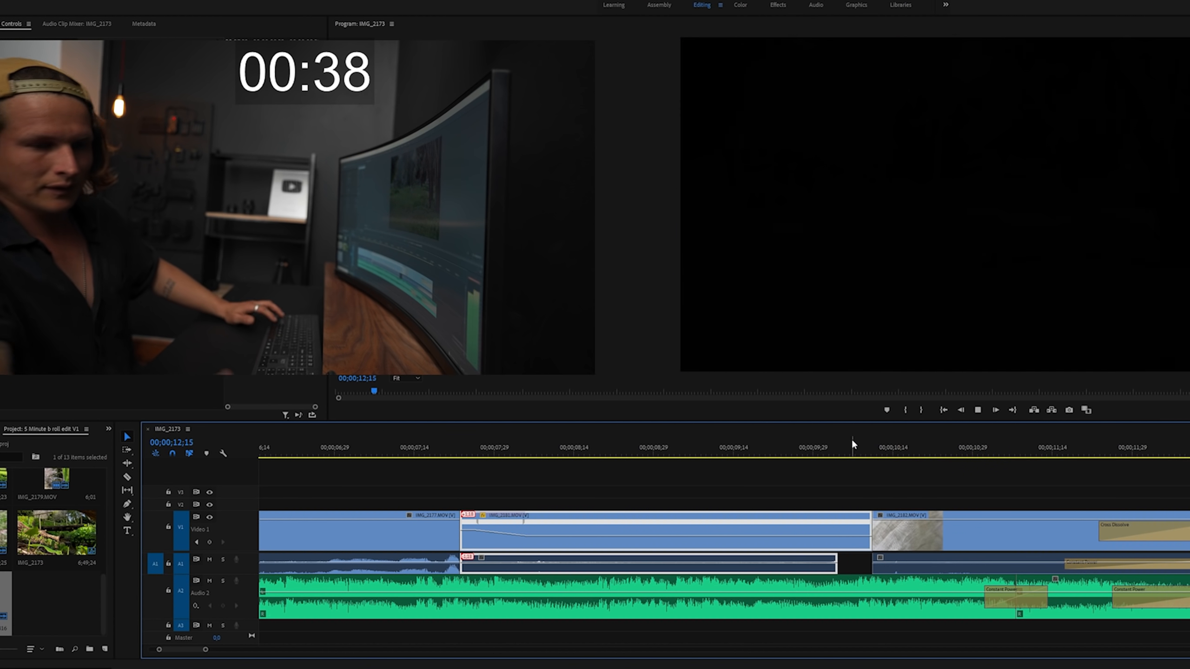
pyautogui.press('space')
# - Replay the end of the fourth shot and the fifth shot to review the closing section
pyautogui.moveTo(843, 451); pyautogui.dragTo(829, 452)
pyautogui.scroll(1, 852, 457)
pyautogui.press('space')
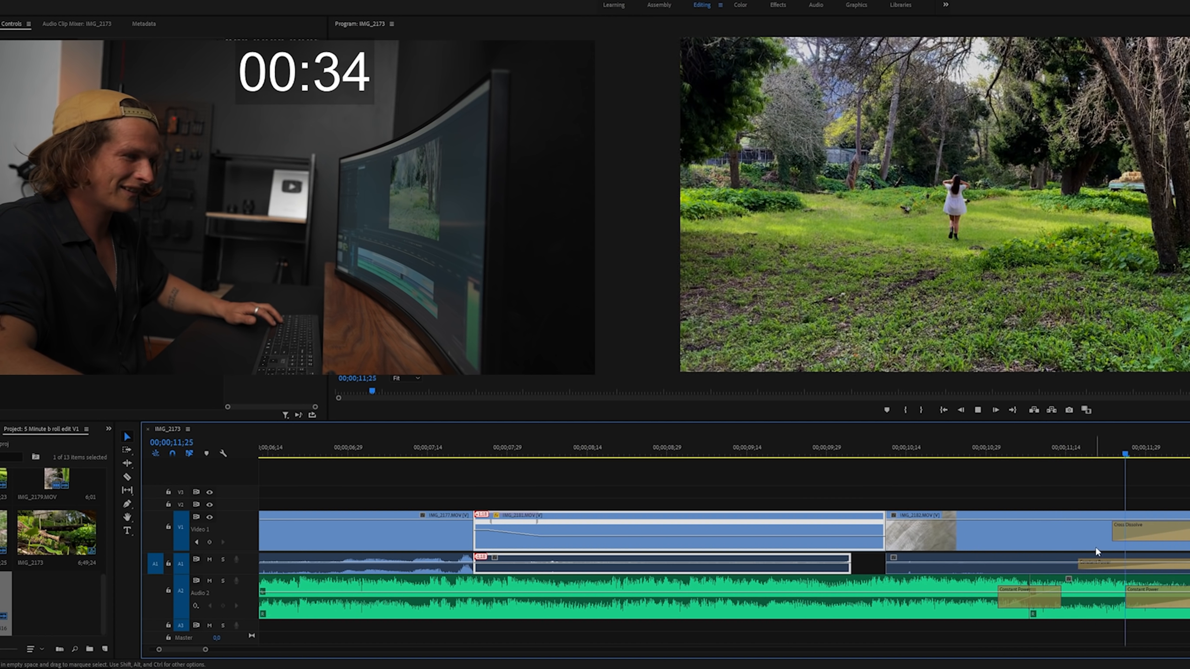
pyautogui.press('space')
# - Extend the fifth shot to the end of the music and shorten its closing video dissolve to about 15 frames
pyautogui.click(1072, 537)
pyautogui.click(965, 452)
pyautogui.moveTo(1185, 537); pyautogui.dragTo(1167, 556)
pyautogui.click(1163, 537)
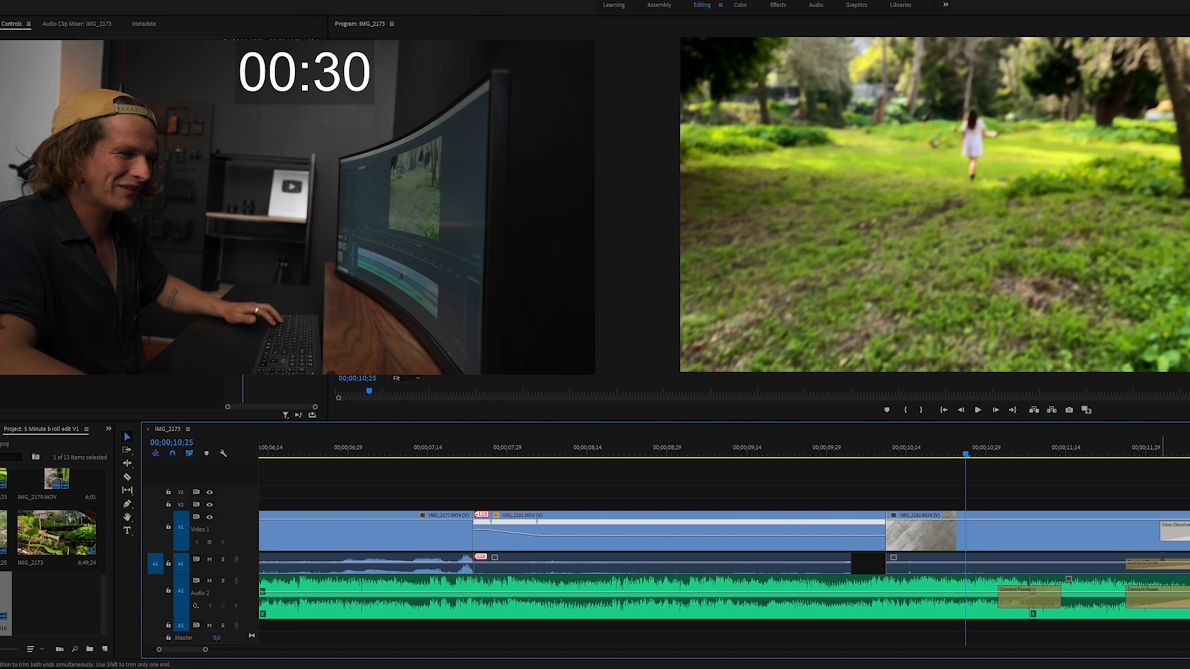
pyautogui.press('-')
pyautogui.click(837, 452)
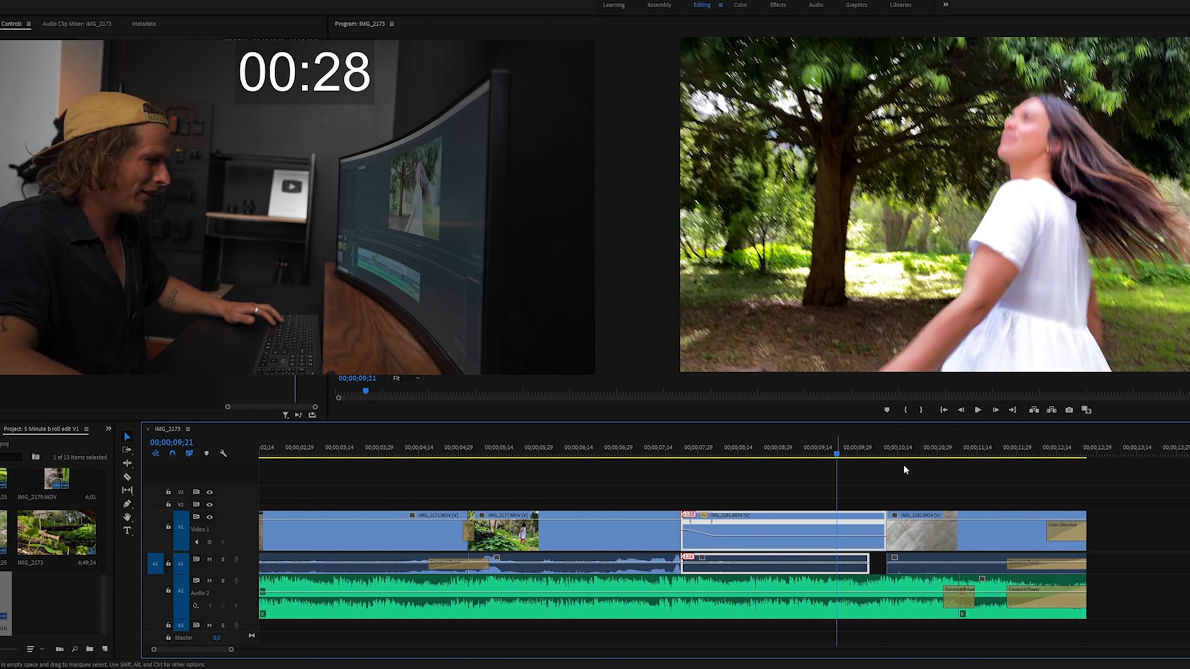
# - Save the project and create a 3840 × 2160 adjustment layer at 23,976 fps
pyautogui.hotkey('ctrl', 's')
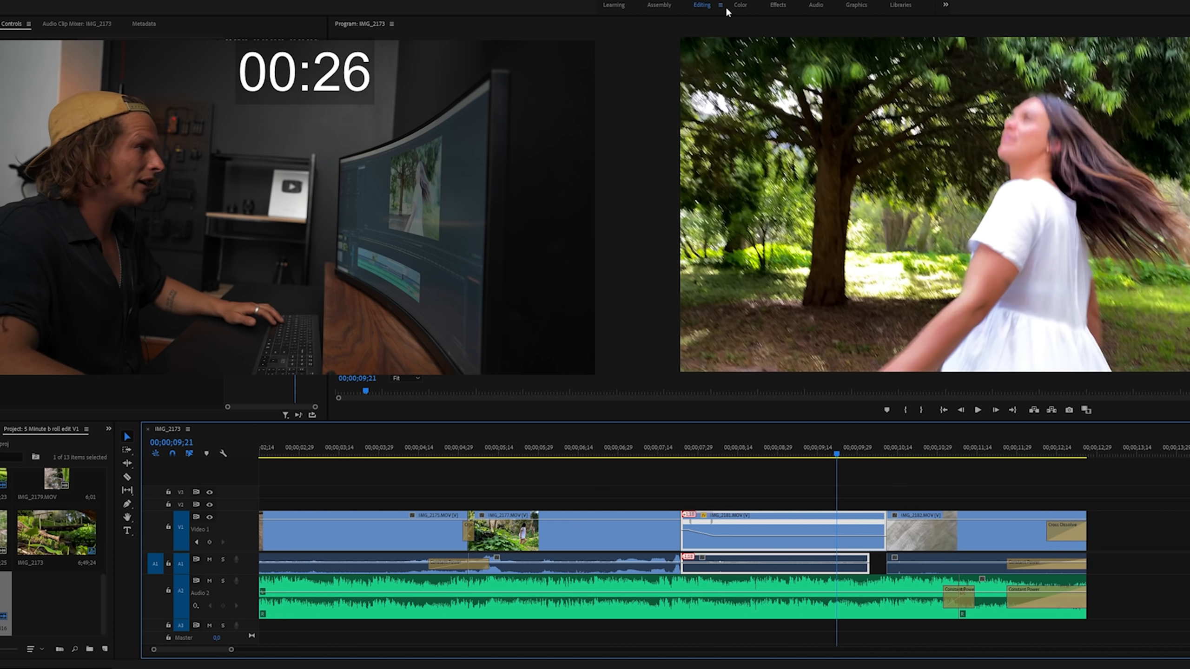
pyautogui.click(658, 7)
pyautogui.click(333, 645)
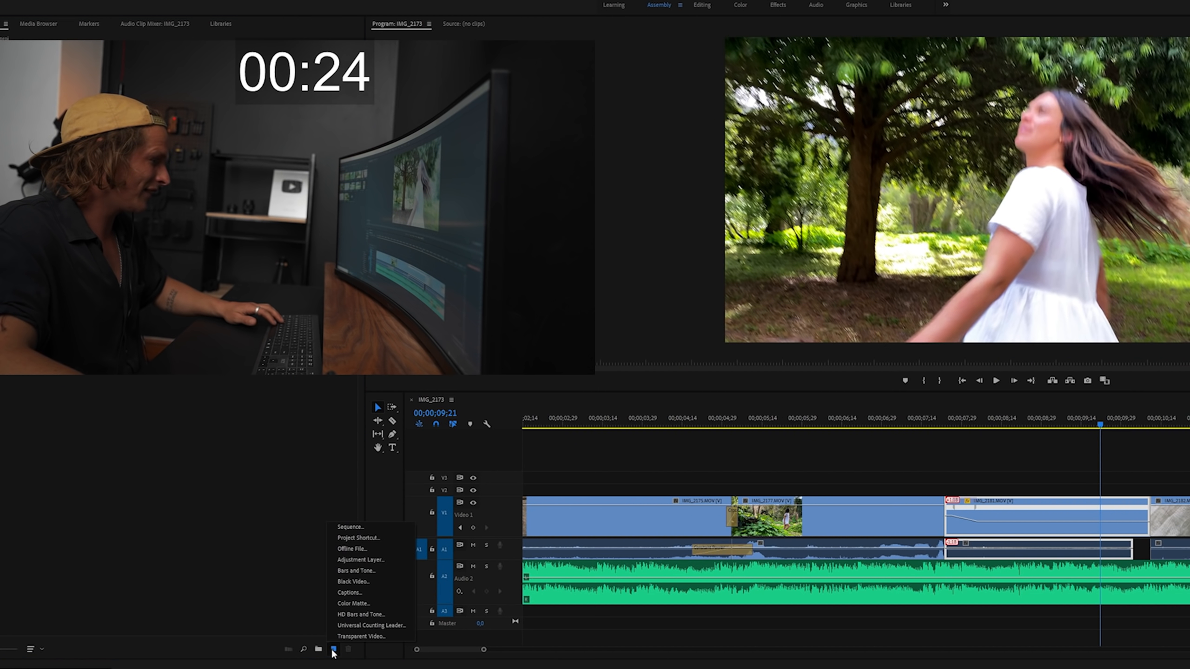
pyautogui.click(382, 559)
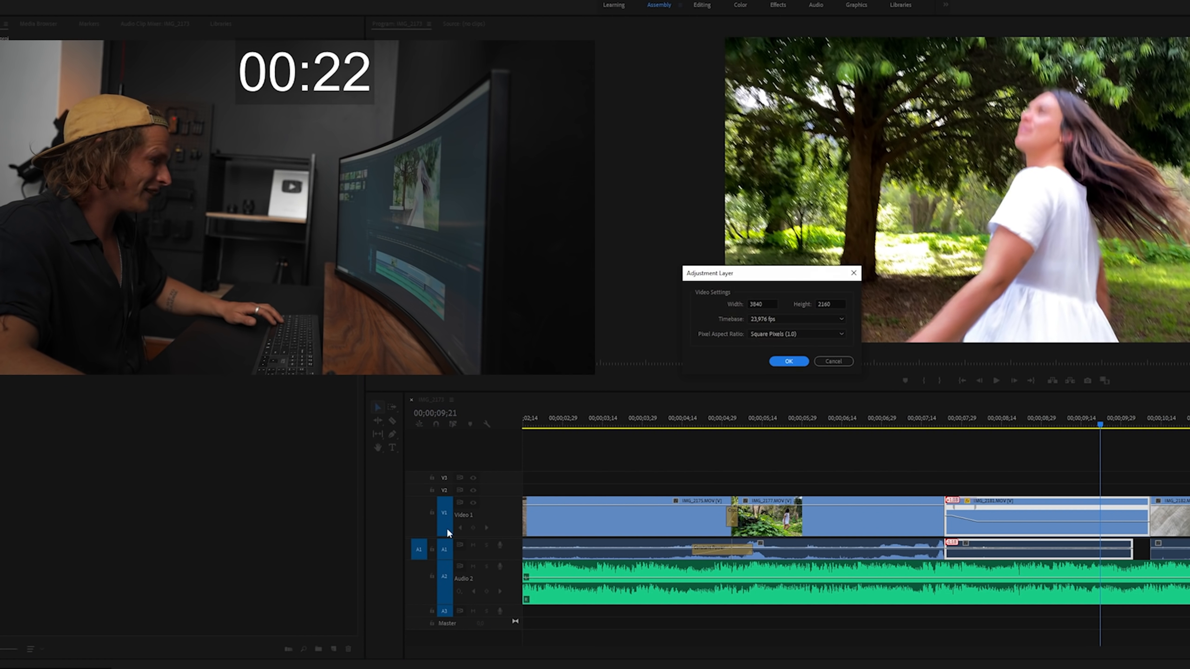
pyautogui.click(790, 366)
# - Place the adjustment layer on a video track above the shots so that it spans the whole edit
pyautogui.moveTo(211, 221); pyautogui.dragTo(650, 468)
pyautogui.press('-')
pyautogui.press('-')
pyautogui.press('-')
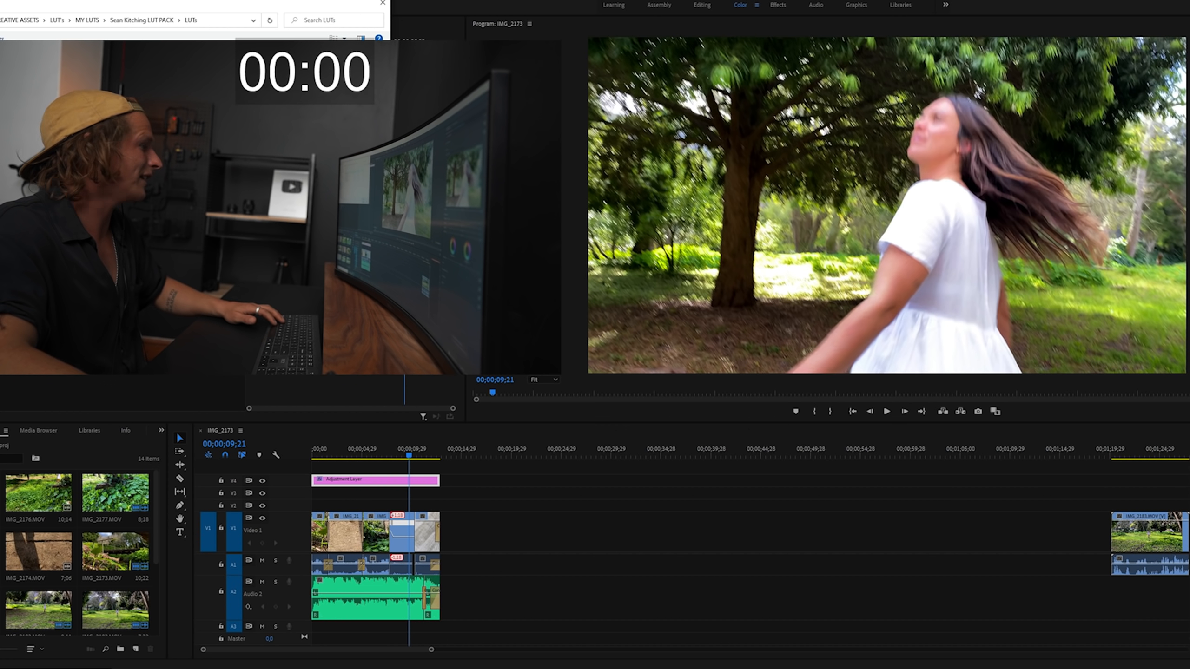
# - Try a LUT from the LUTs folder on the adjustment layer
pyautogui.press('Return')
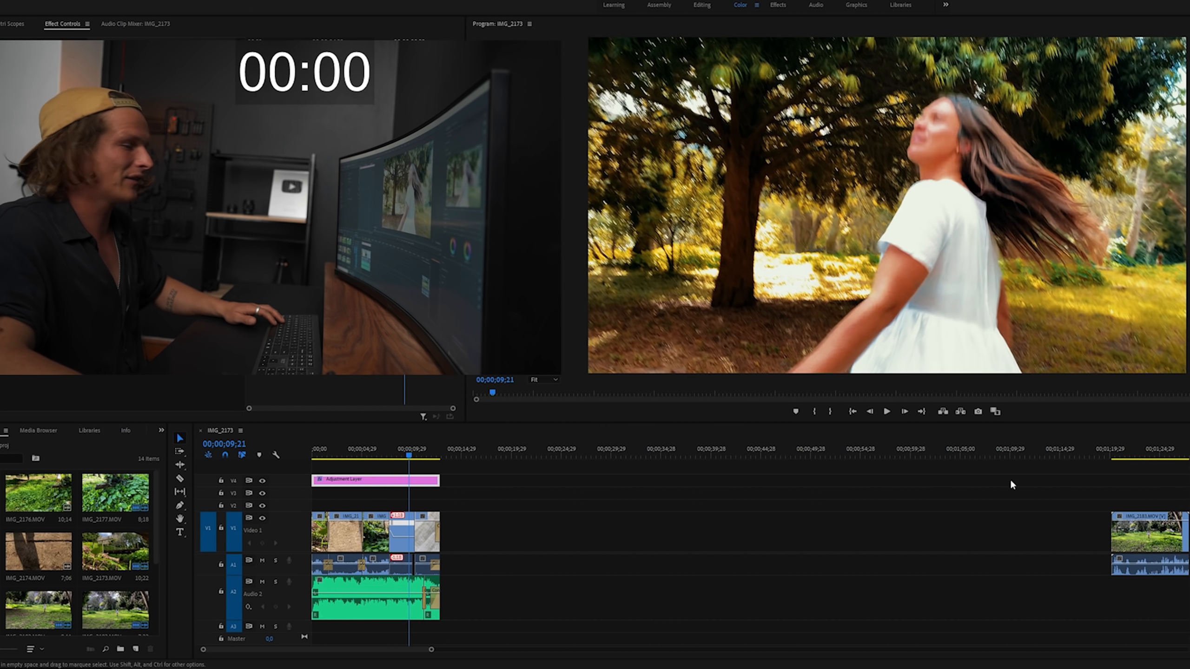
pyautogui.hotkey('ctrl', 'z')
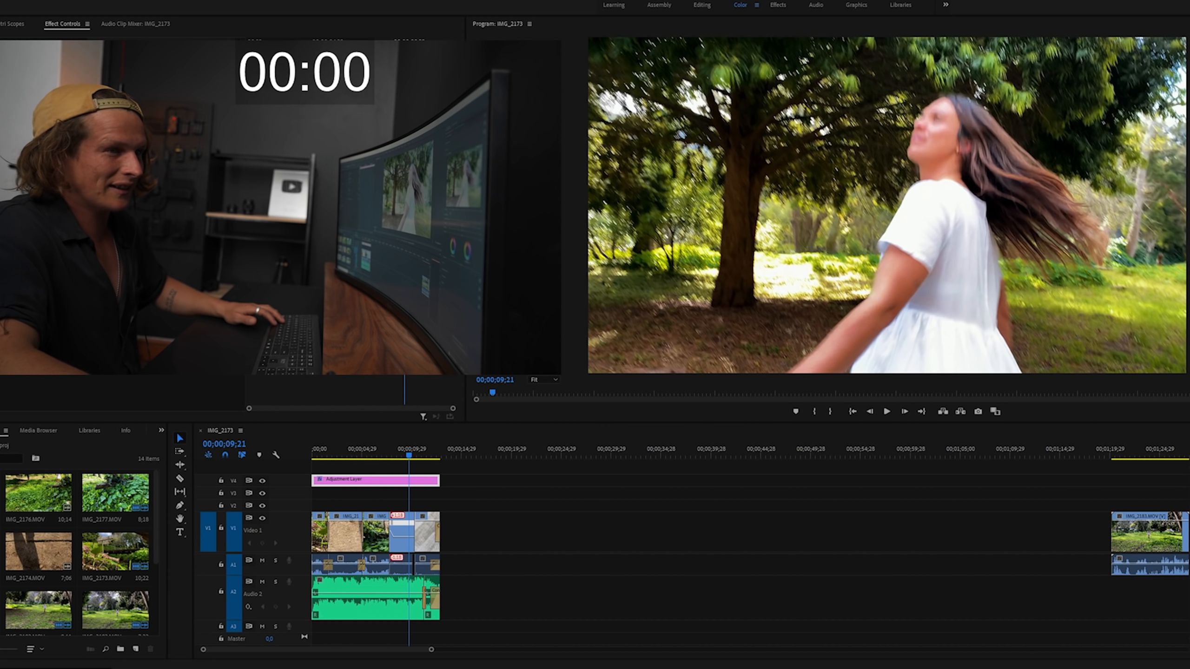
pyautogui.moveTo(400, 450); pyautogui.dragTo(393, 448)
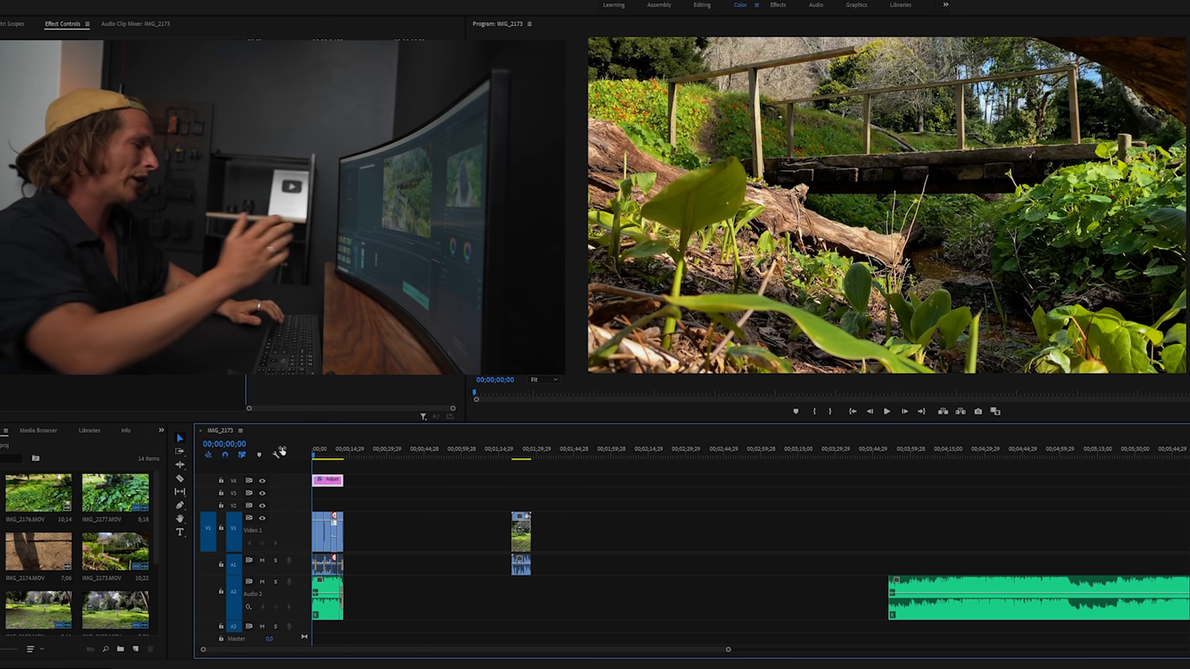
# - Play the assembled edit from the beginning through to the fifth shot to review it
pyautogui.press('=')
pyautogui.press('=')
pyautogui.press('=')
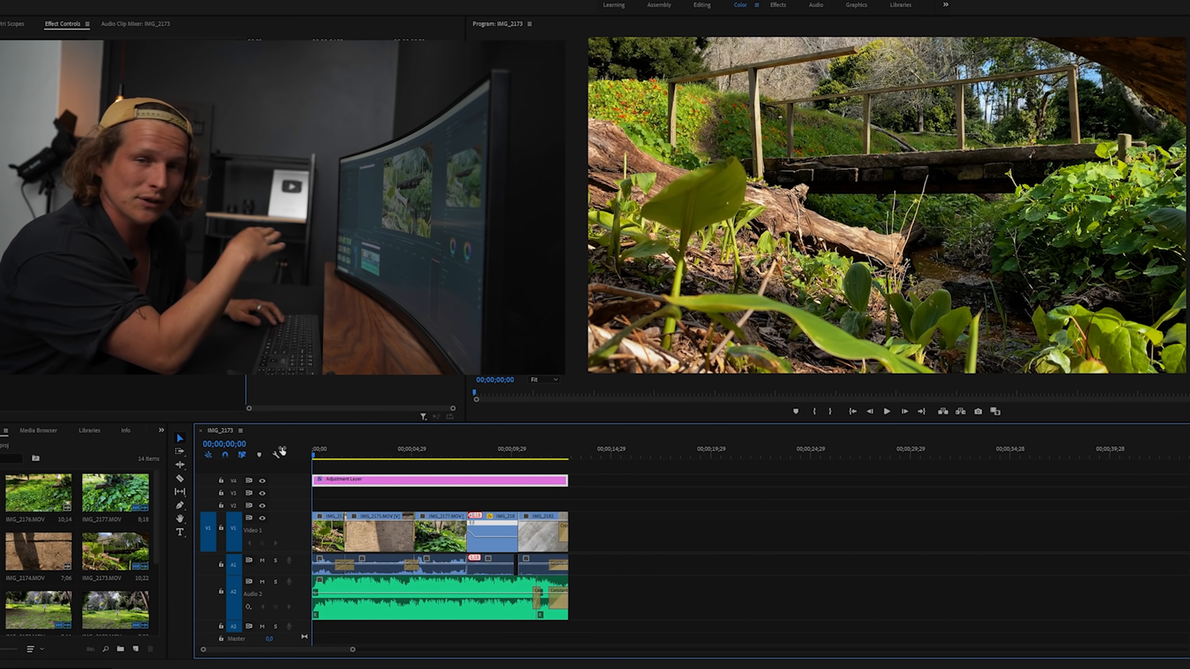
pyautogui.press('space')
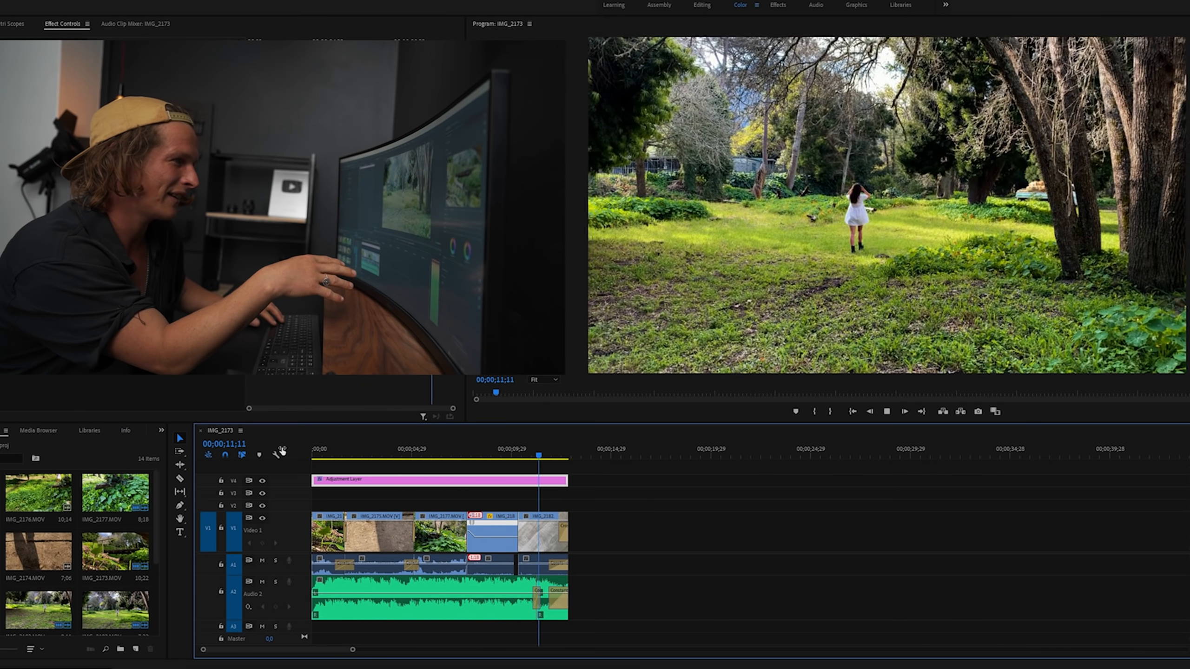
pyautogui.press('space')
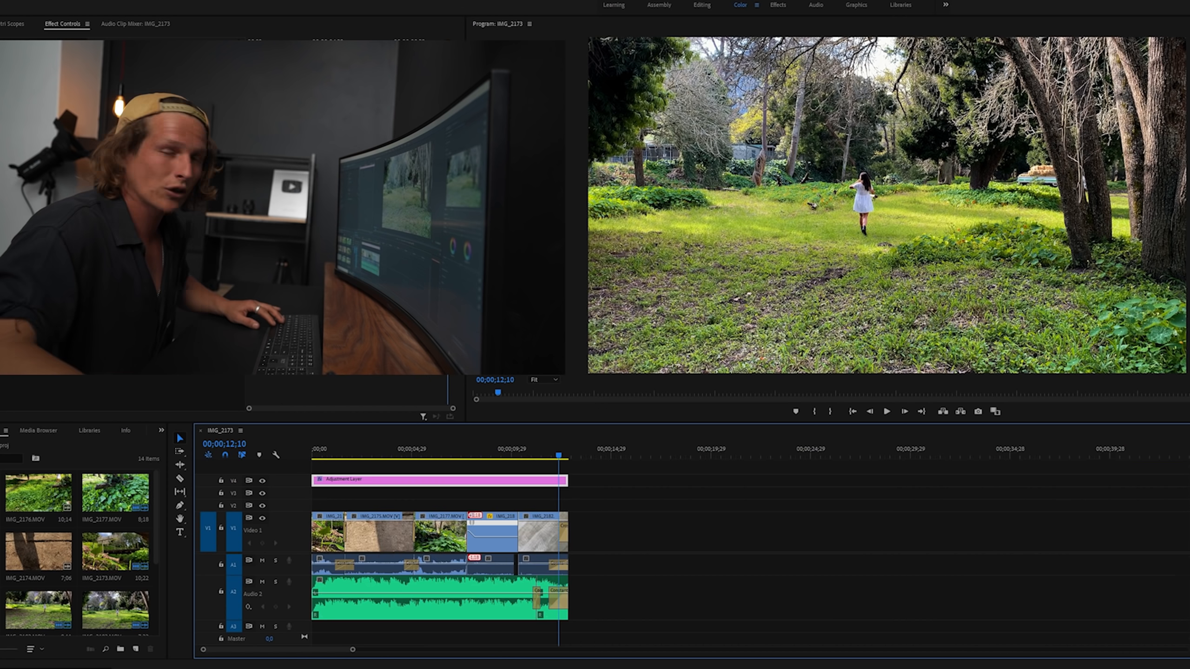
# - Delete the camera audio beneath all five shots, keeping only the music track
pyautogui.press('-')
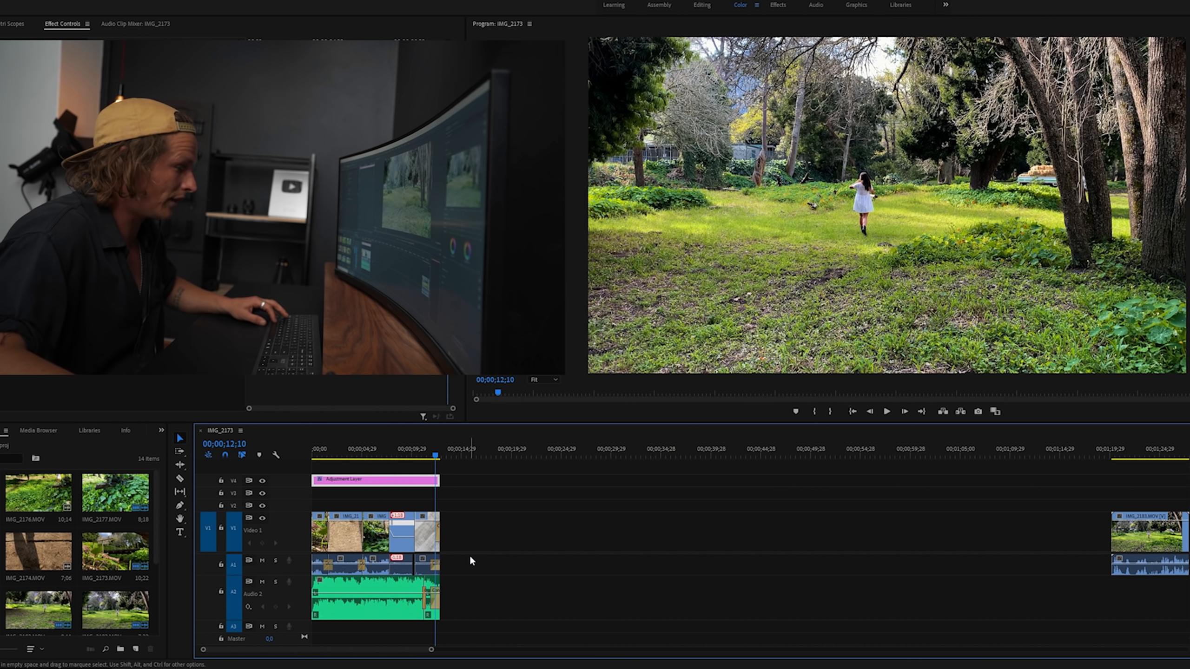
pyautogui.moveTo(471, 564); pyautogui.dragTo(313, 571)
pyautogui.press('Delete')
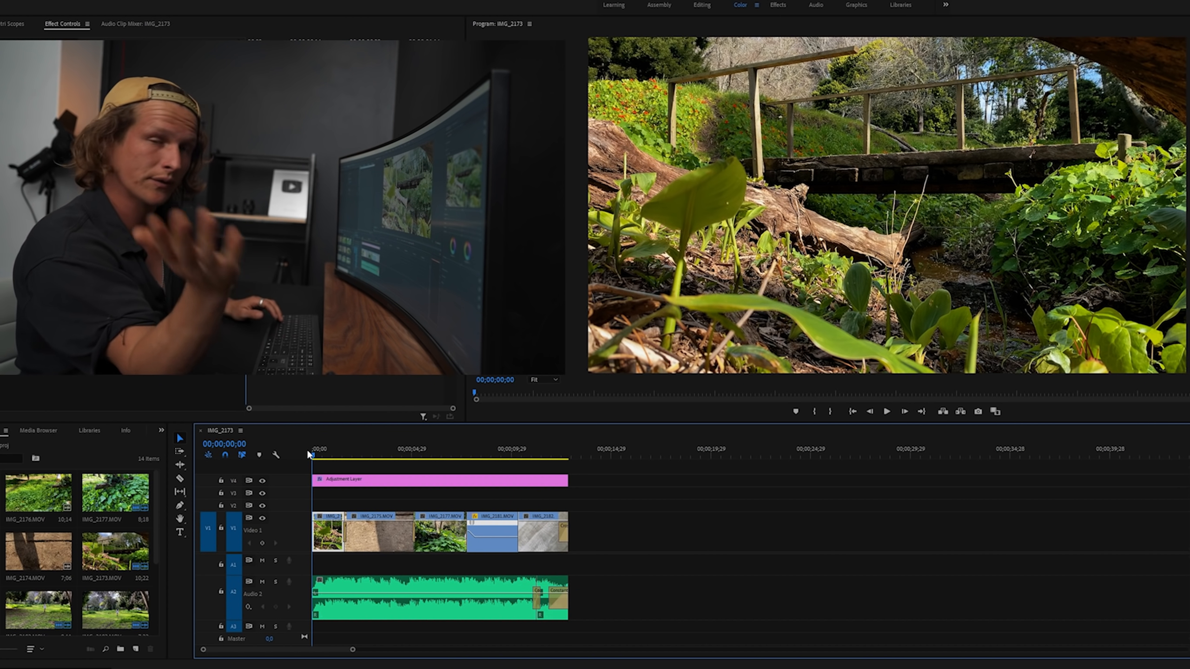
# - Play the opening up to the second shot and display the second shot's time remapping speed line
pyautogui.press('=')
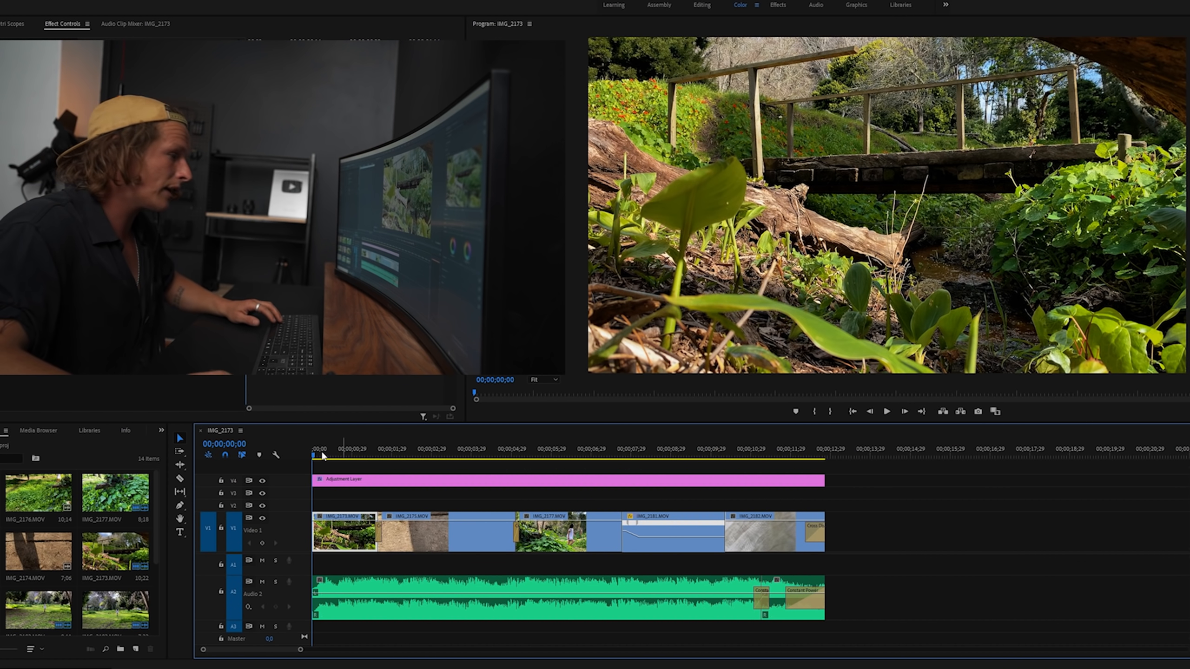
pyautogui.press('space')
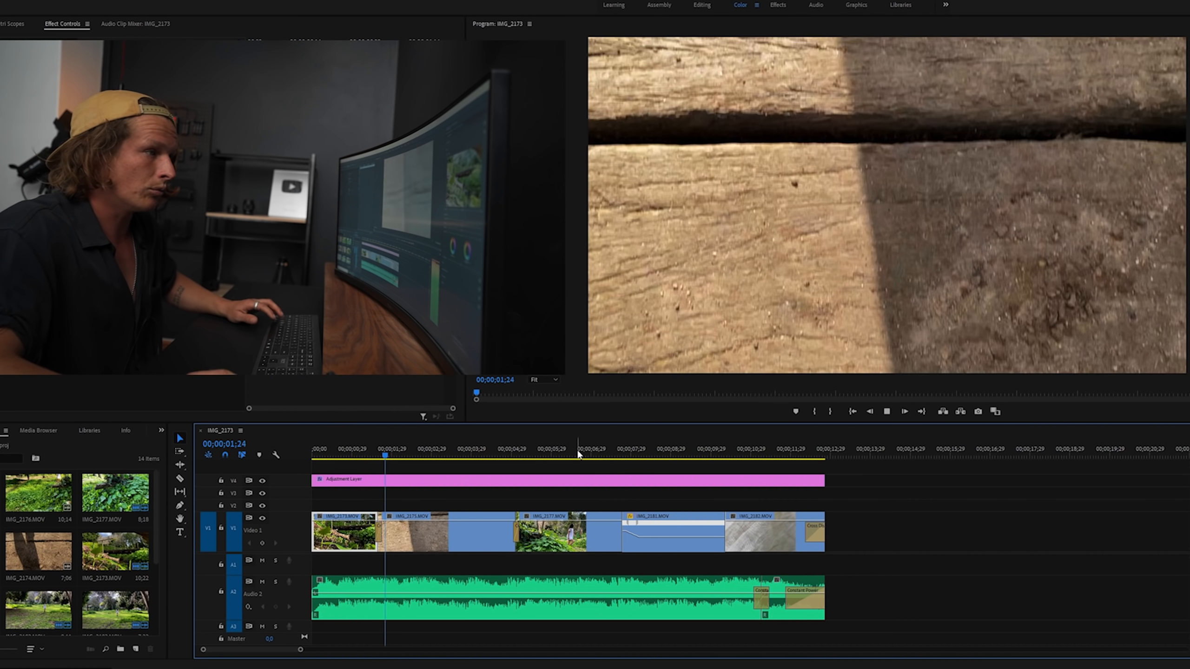
pyautogui.click(396, 542)
pyautogui.rightClick(396, 541)
pyautogui.moveTo(515, 531)
pyautogui.click(643, 555)
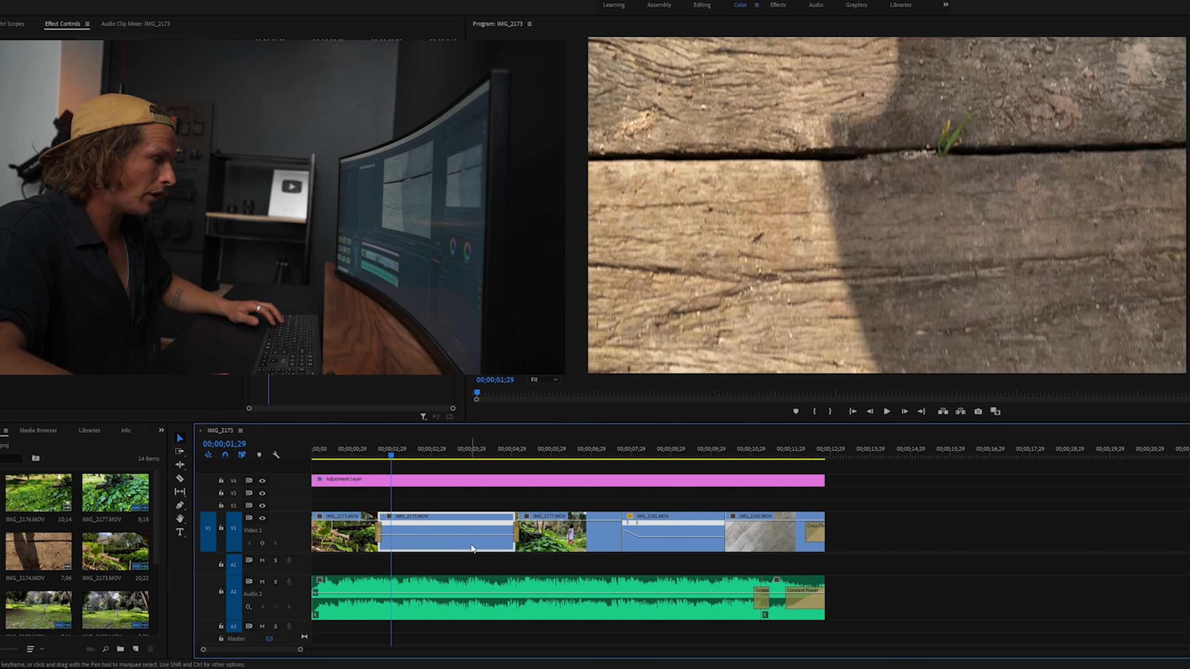
# - Add a speed keyframe to the second shot at 00;00;01;25 and split it into a gradual speed ramp
pyautogui.moveTo(388, 459); pyautogui.dragTo(385, 460)
pyautogui.press('=')
pyautogui.press('=')
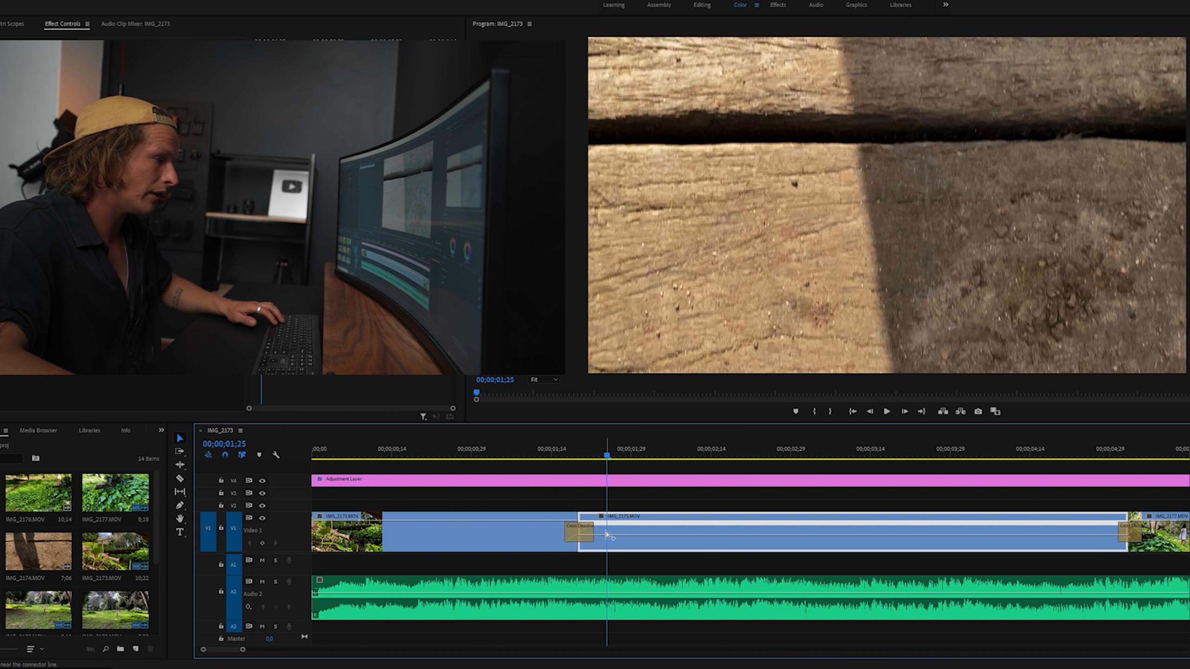
pyautogui.moveTo(607, 524); pyautogui.dragTo(632, 526)
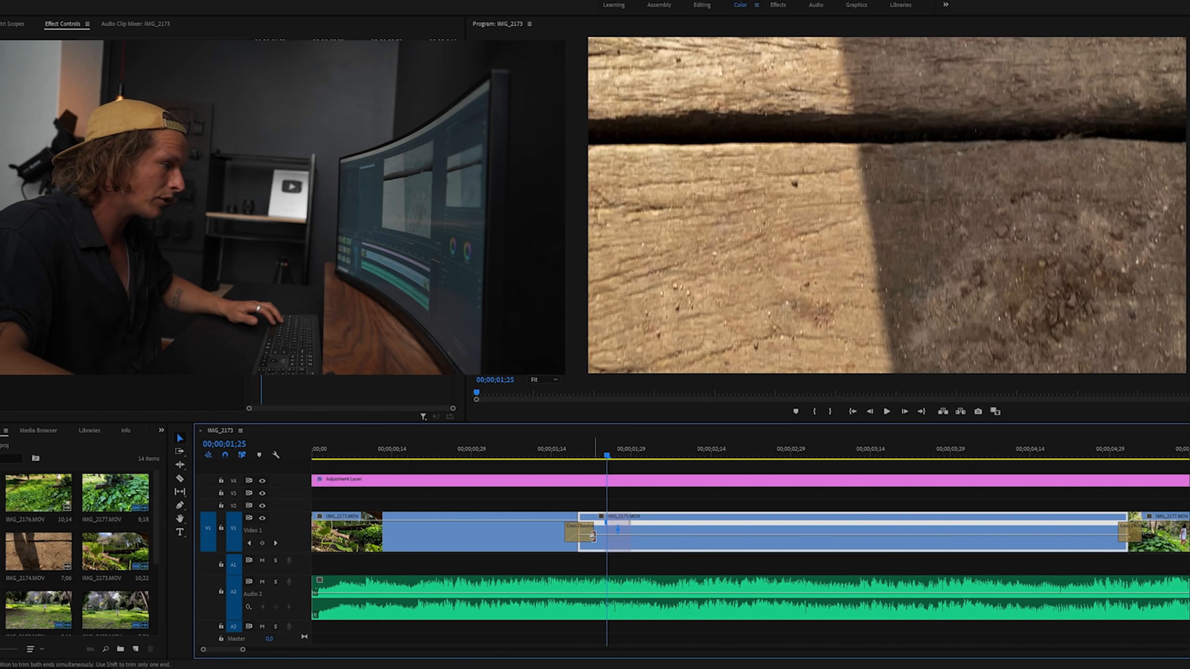
# - Play across the cut into the ramped second shot and extend that shot's end to close the gap before the third
pyautogui.click(508, 446)
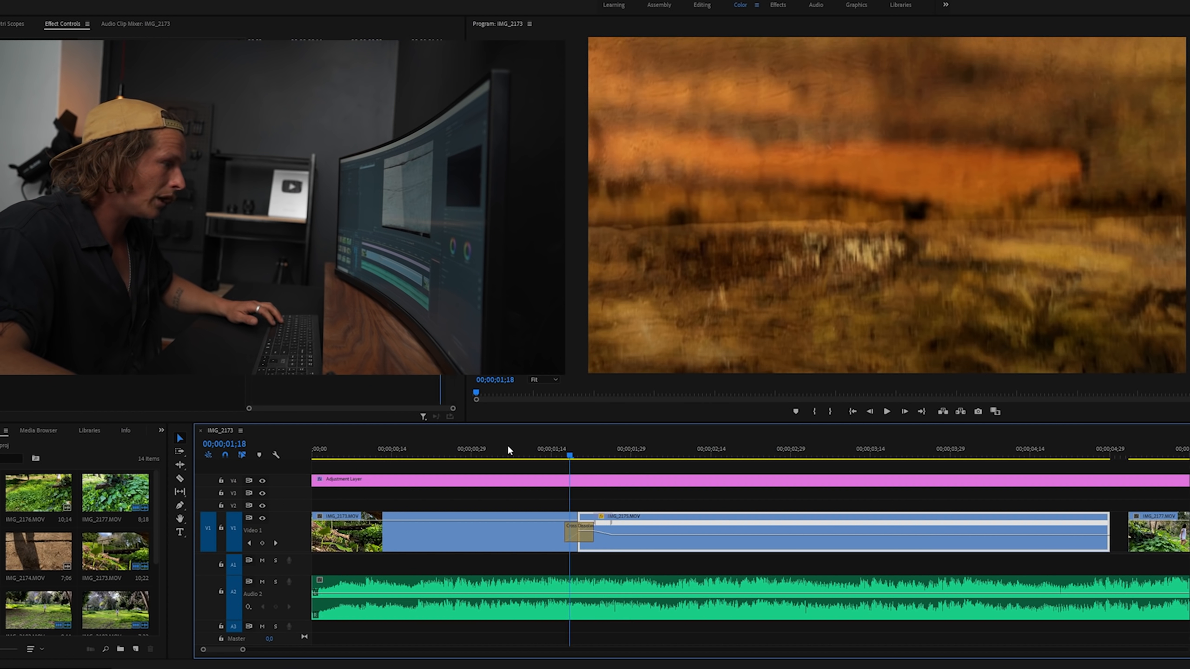
pyautogui.press('space')
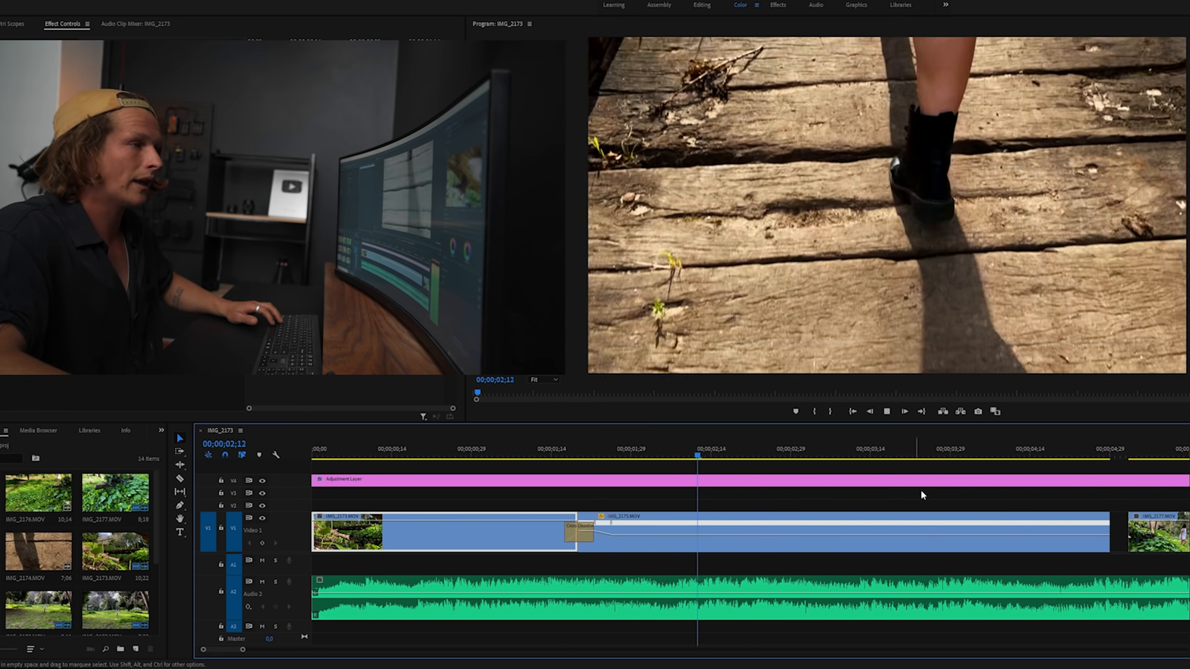
pyautogui.press('-')
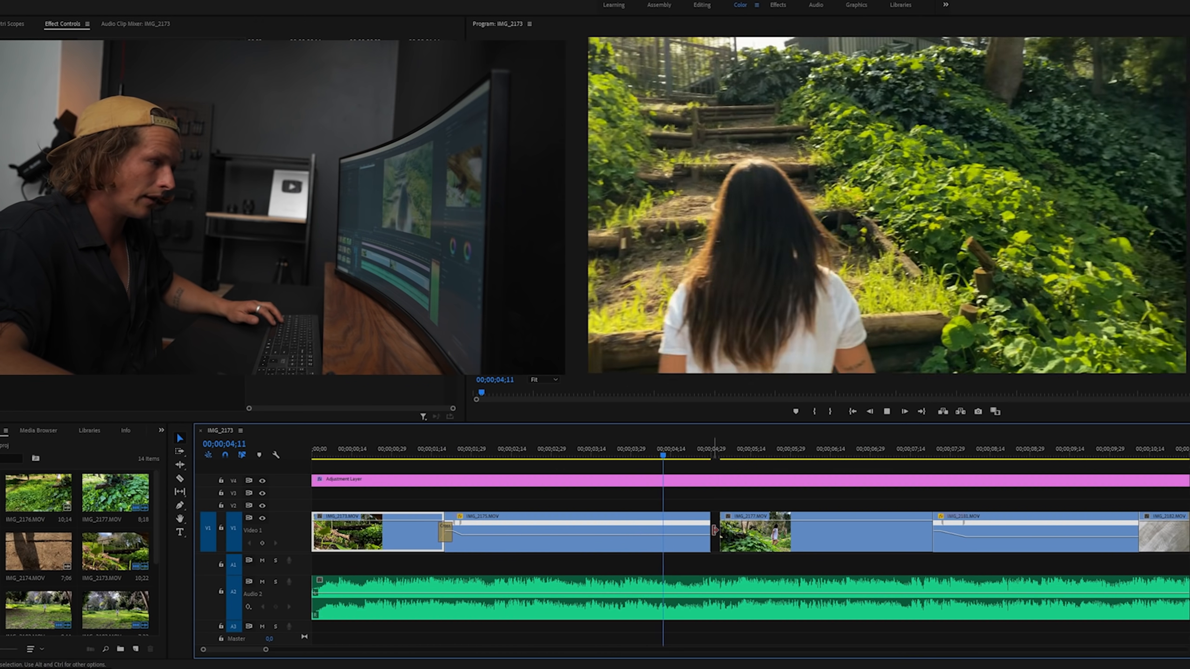
pyautogui.press('space')
pyautogui.moveTo(713, 527); pyautogui.dragTo(721, 527)
# - Replay the edit from 00;00;01;09, near the end of the first shot, to check the second shot's ramp and following cut
pyautogui.moveTo(698, 450); pyautogui.dragTo(631, 450)
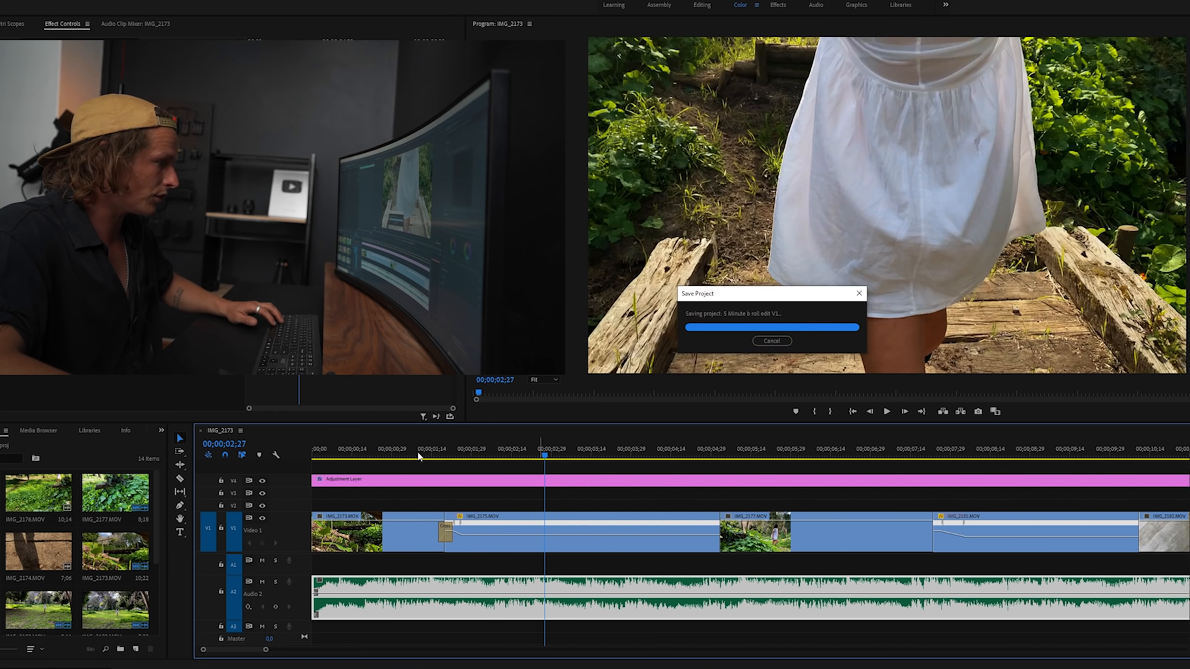
pyautogui.click(428, 453)
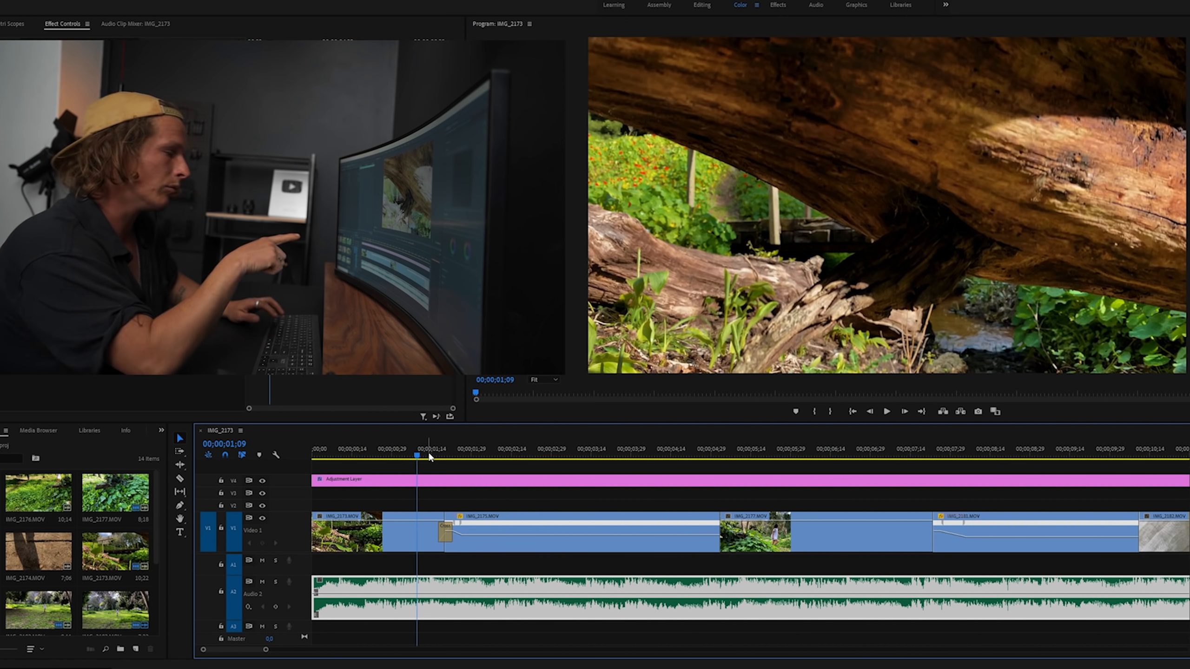
pyautogui.press('space')
pyautogui.press('-')
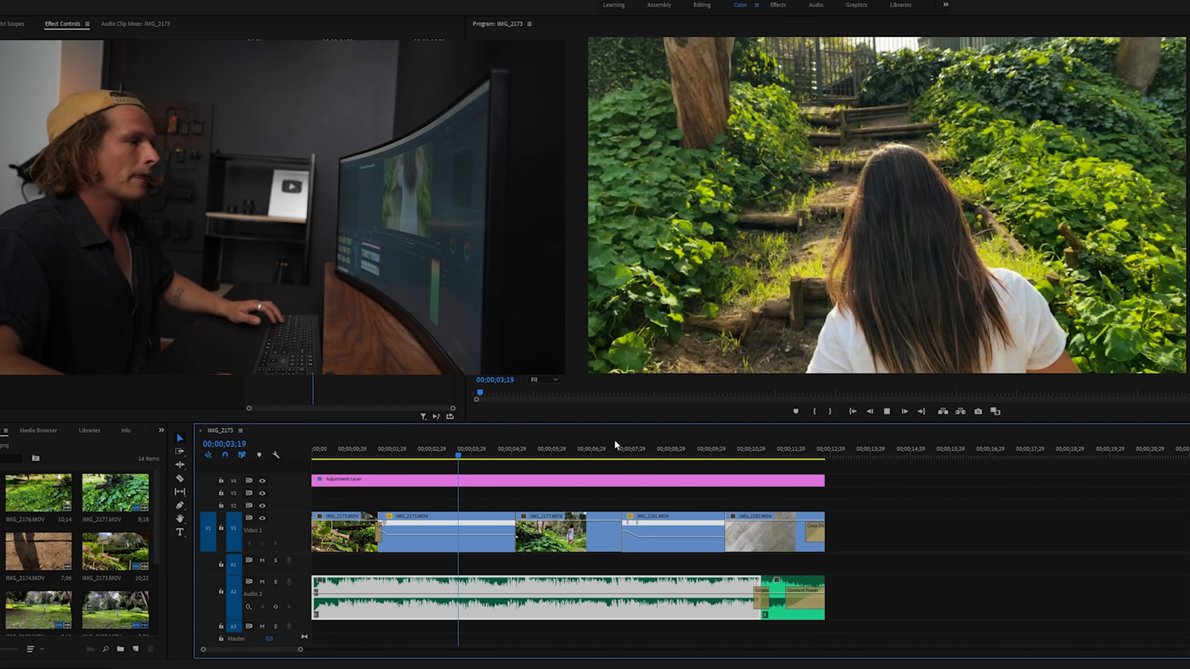
# - Add a speed ramp to the second shot around 00;00;03;08 and slow the footage after it to 81%
pyautogui.click(412, 452)
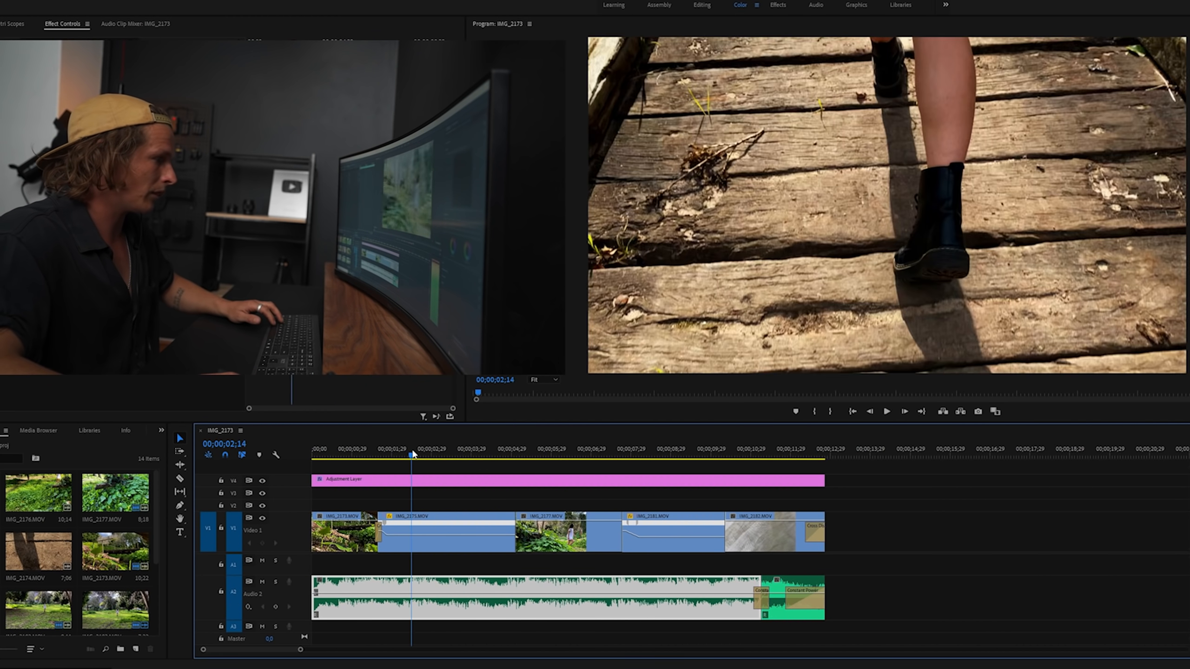
pyautogui.press('space')
pyautogui.press('=')
pyautogui.press('=')
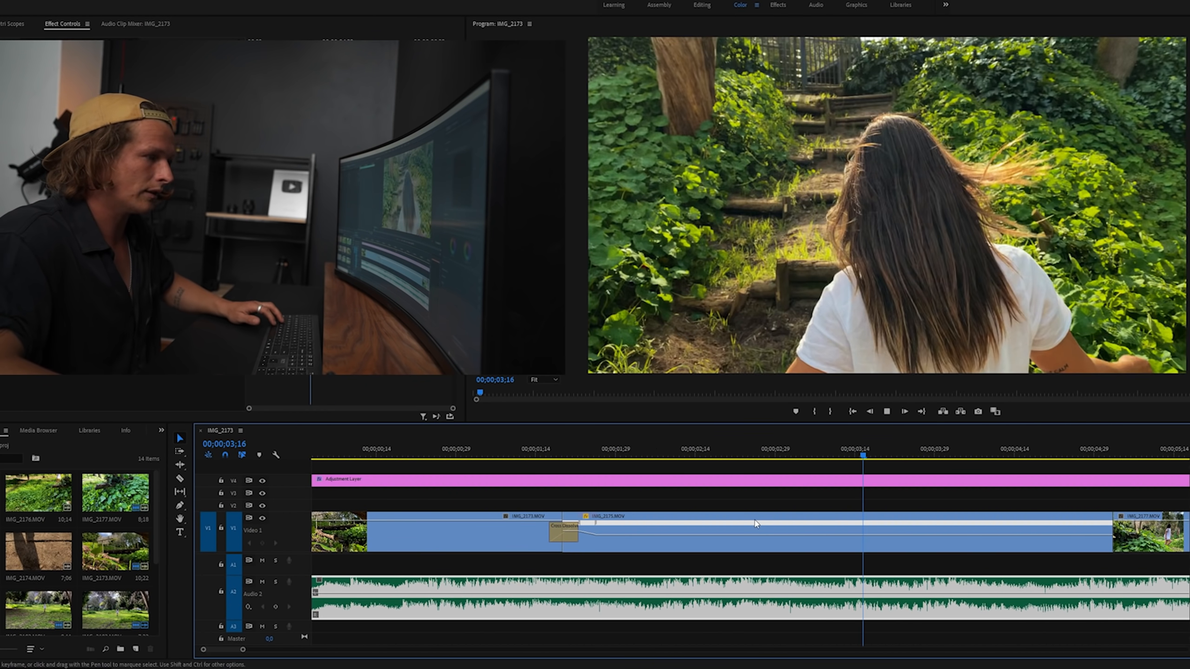
pyautogui.press('space')
pyautogui.click(815, 529)
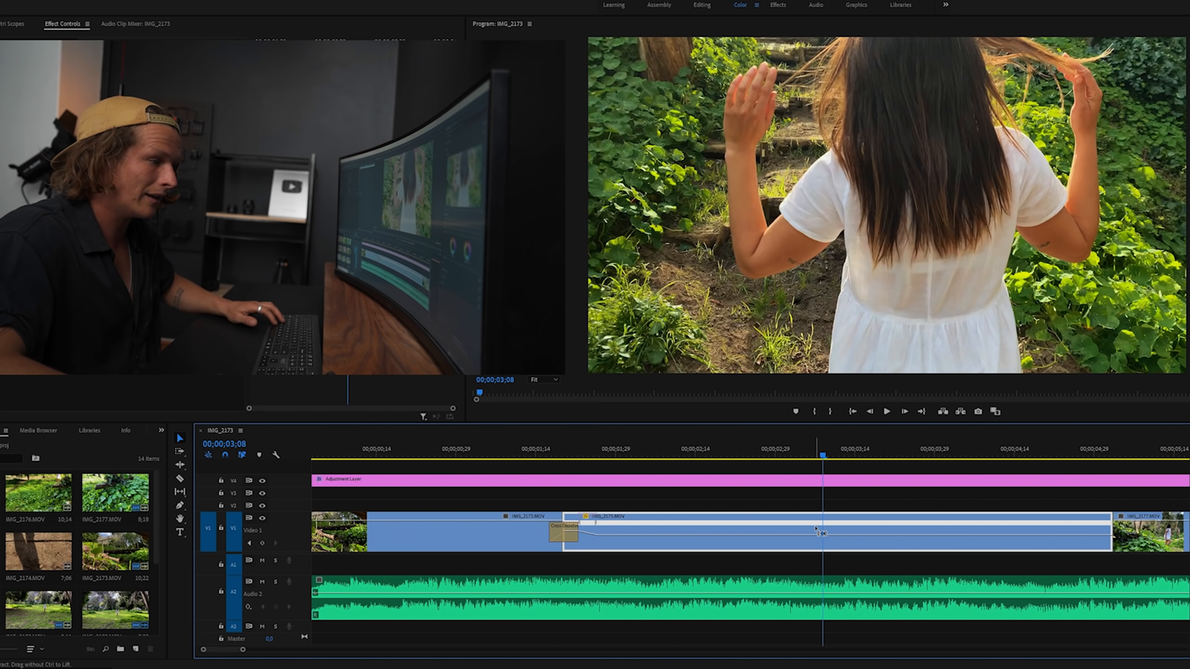
pyautogui.moveTo(814, 523)
pyautogui.mouseDown()
pyautogui.moveTo(830, 526)
pyautogui.moveTo(787, 525)
pyautogui.moveTo(841, 534)
pyautogui.mouseUp()
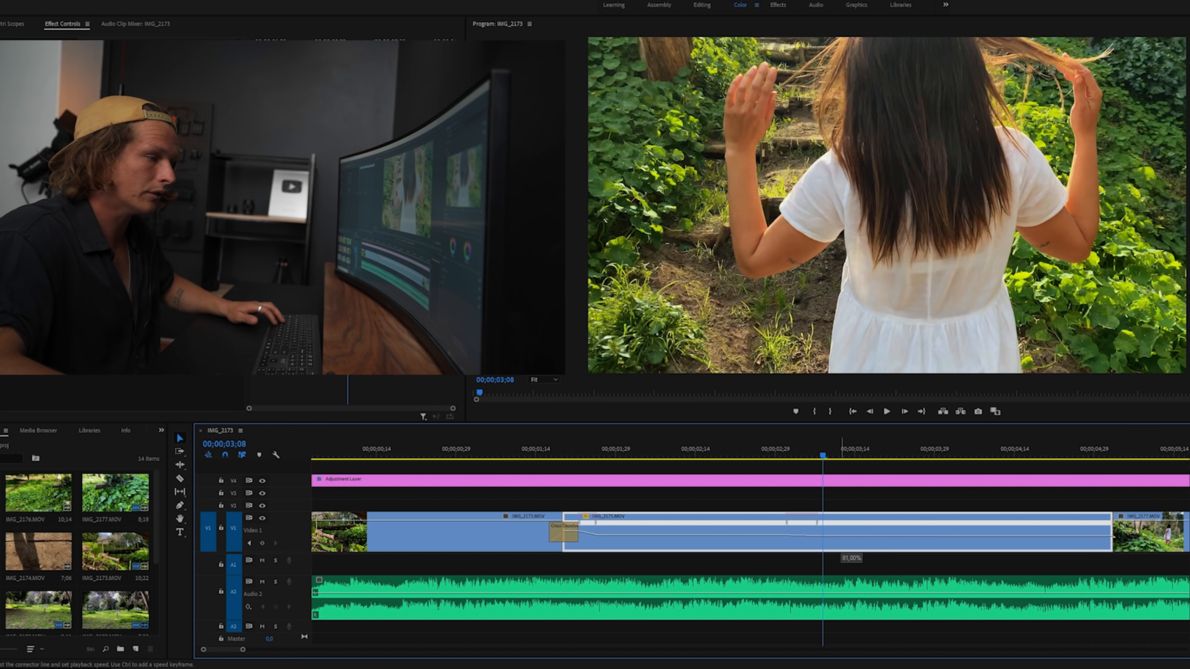
# - Add another gradual speed ramp to the second shot around 00;00;04;02, with faster footage after it
pyautogui.click(683, 446)
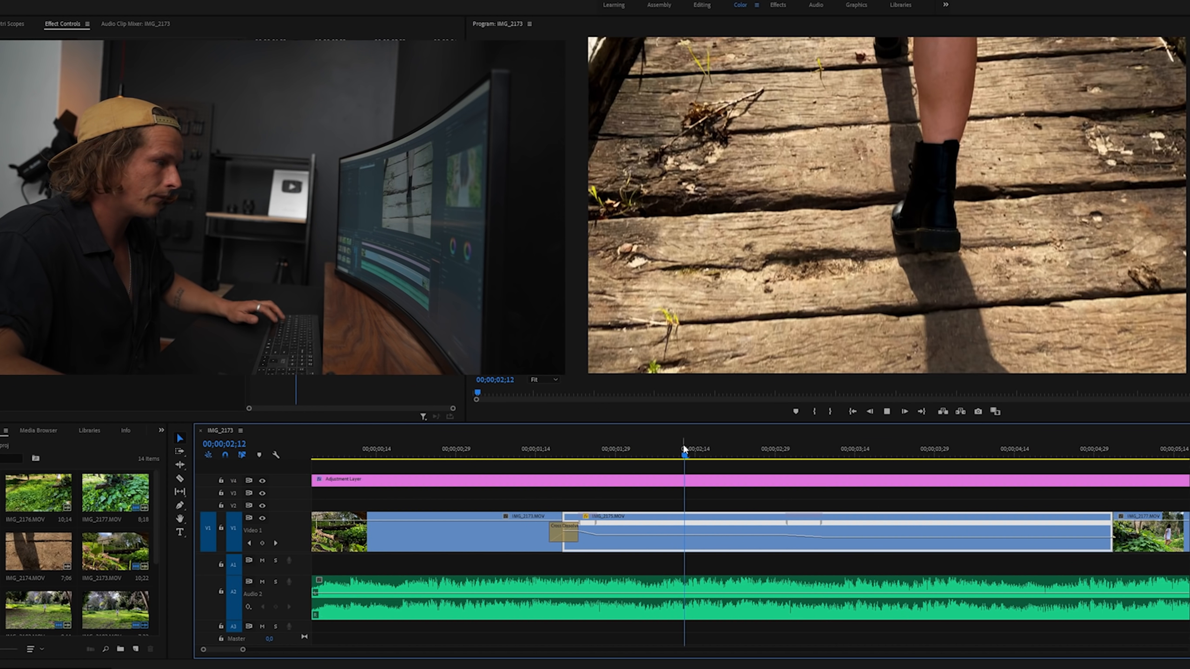
pyautogui.press('space')
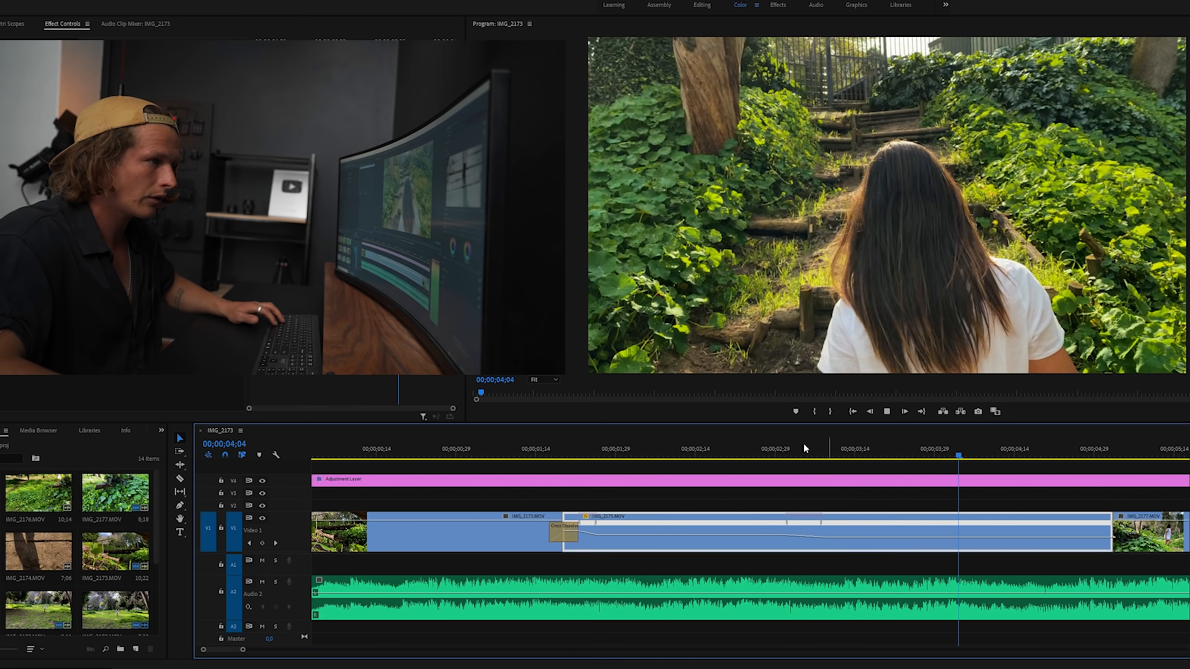
pyautogui.click(948, 454)
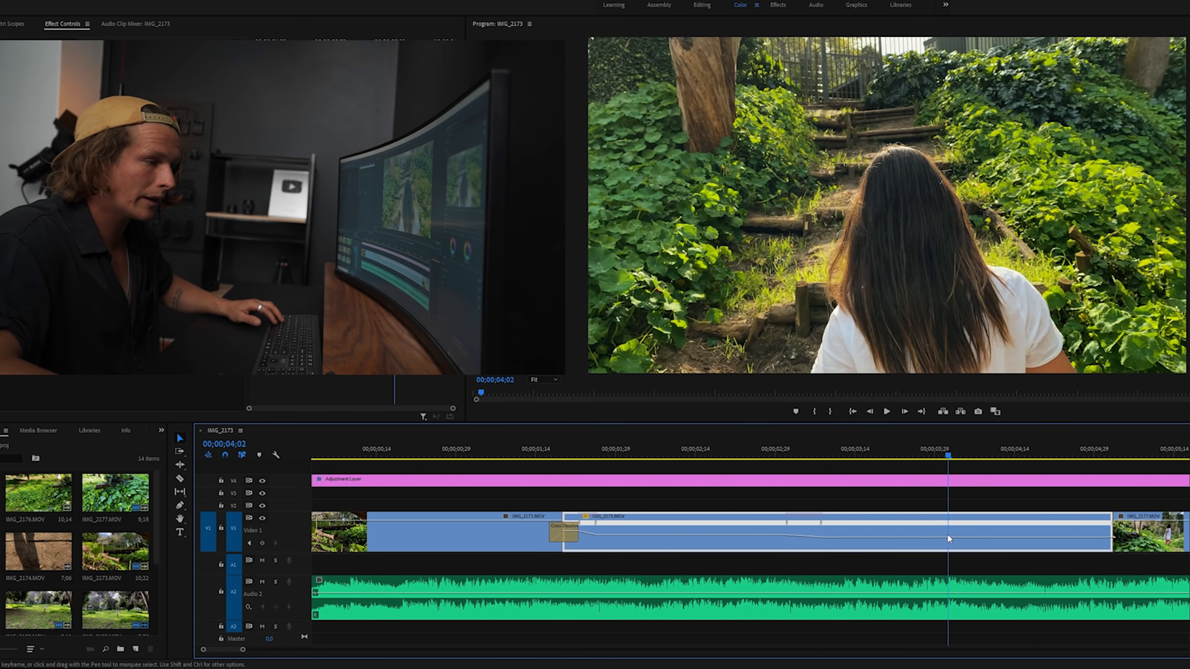
pyautogui.moveTo(938, 524); pyautogui.dragTo(1000, 534)
# - Extend the second shot's end to close the gap before the third shot and play the ramp from 00;00;03;22
pyautogui.click(895, 450)
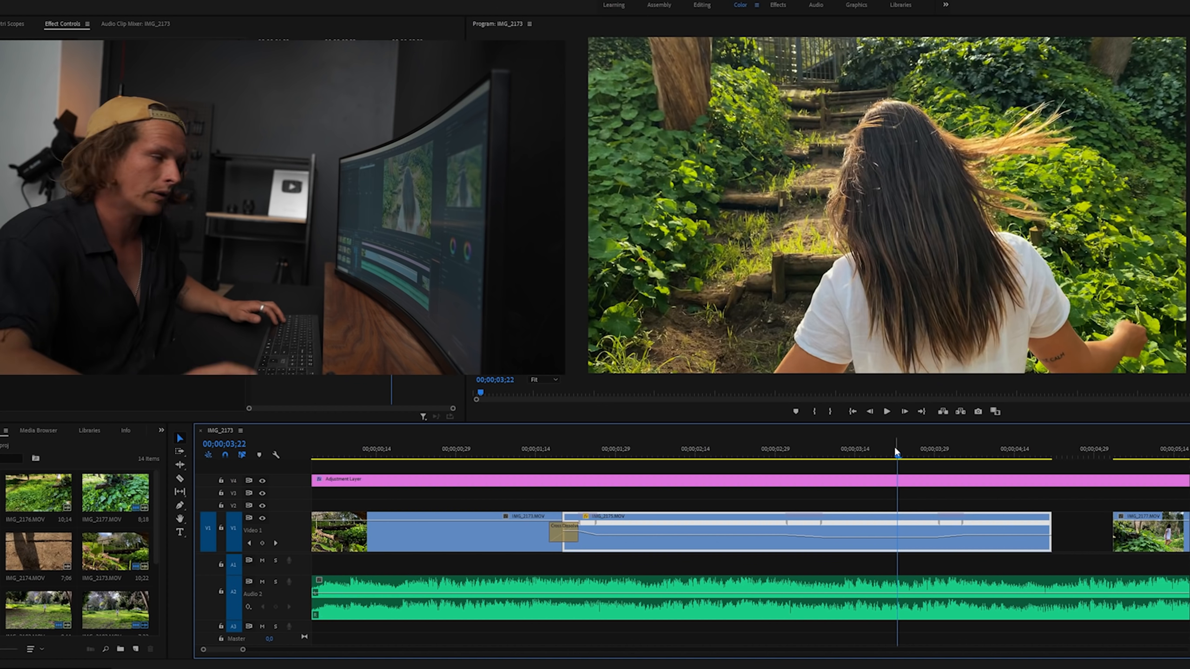
pyautogui.moveTo(1055, 520); pyautogui.dragTo(1112, 520)
pyautogui.press('space')
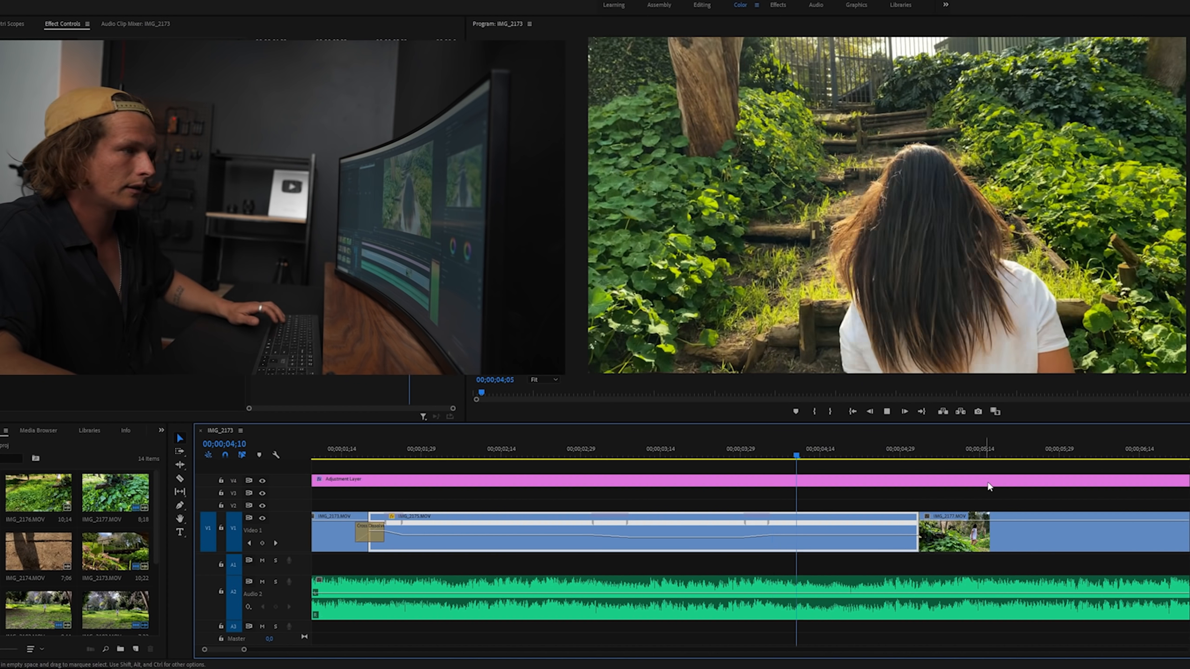
pyautogui.press('-')
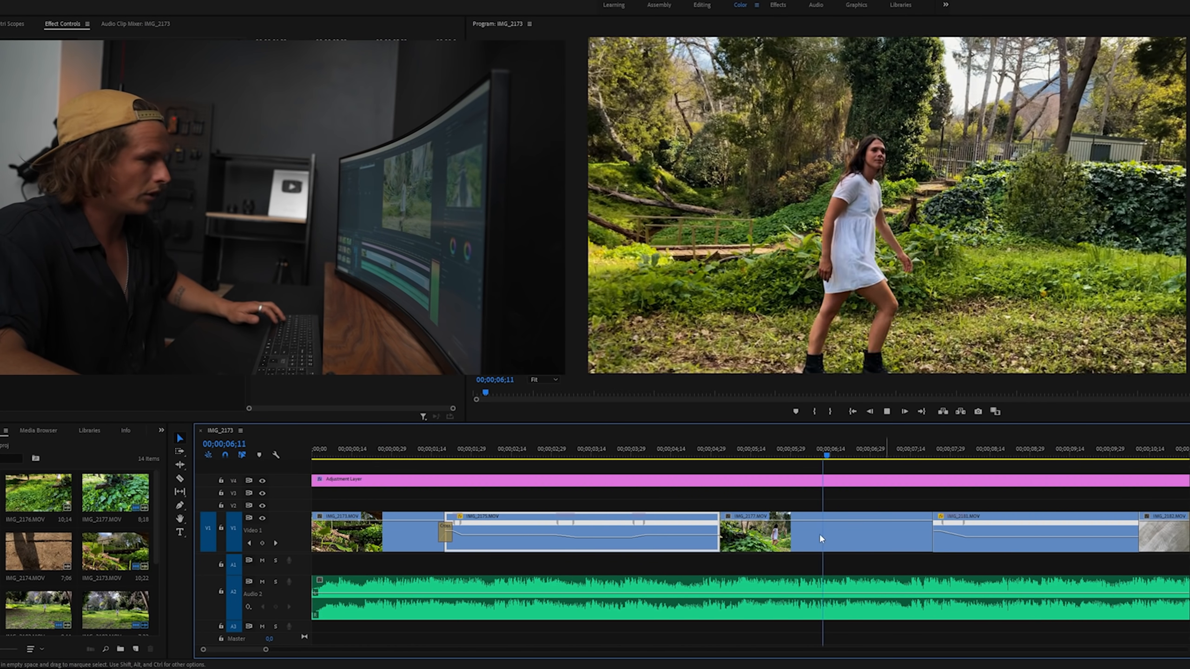
# - Apply the default transition at the cut between the second and third shots and play across it
pyautogui.press('space')
pyautogui.rightClick(717, 543)
pyautogui.rightClick(722, 543)
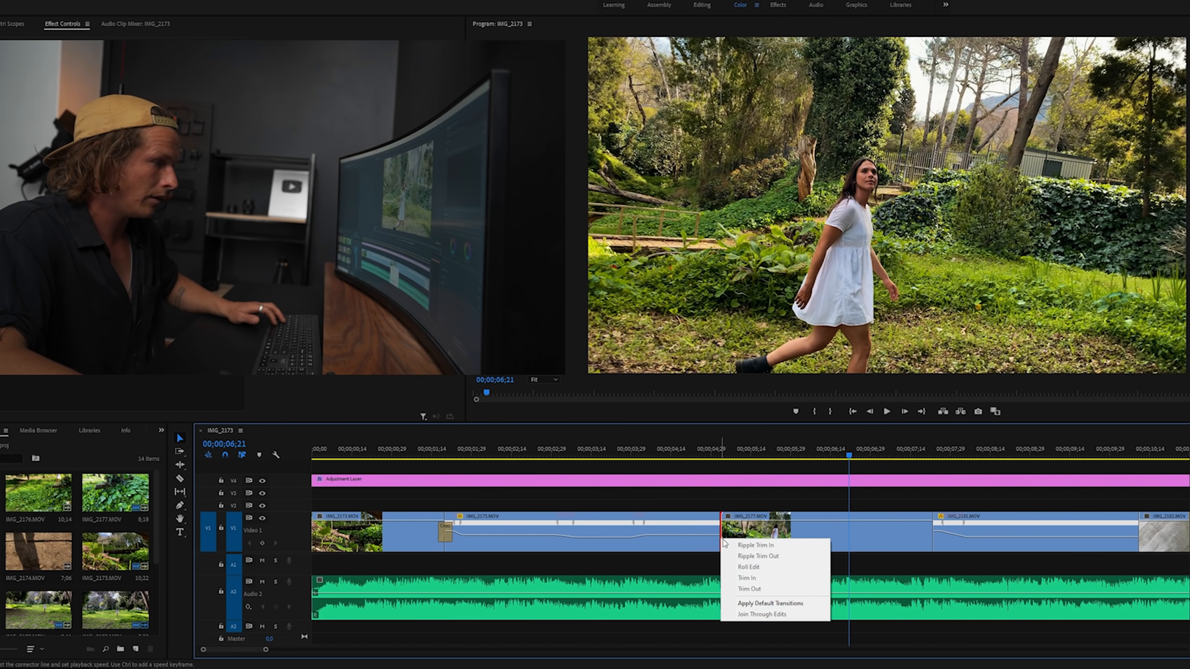
pyautogui.click(781, 604)
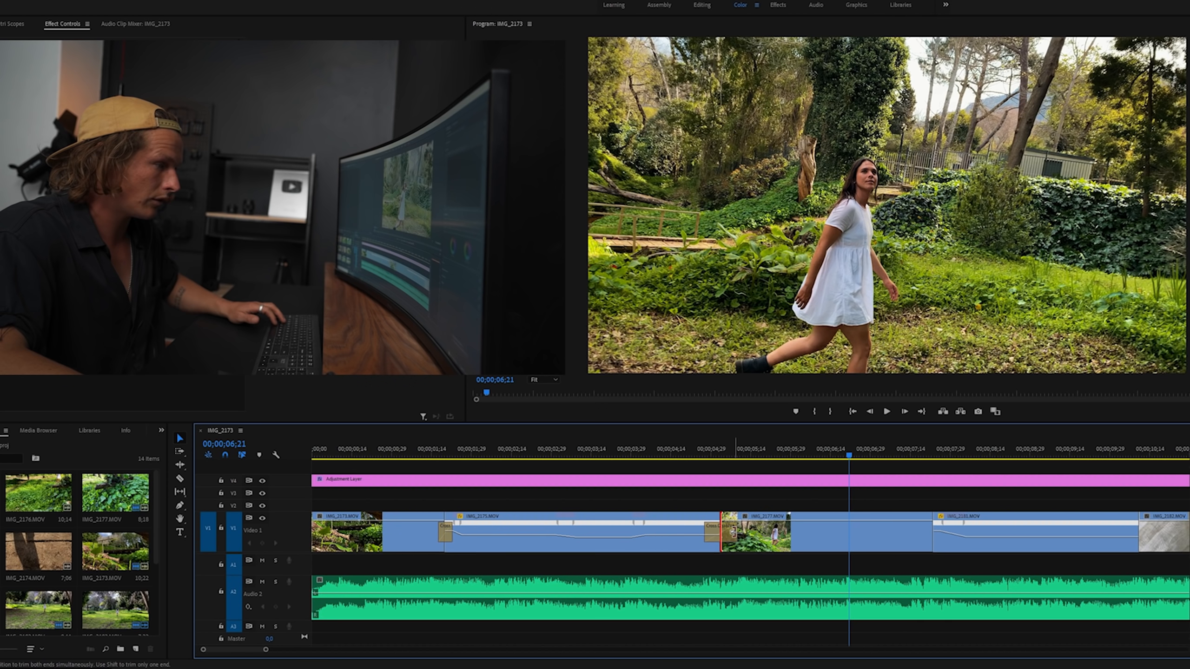
pyautogui.click(692, 449)
pyautogui.press('-')
pyautogui.press('space')
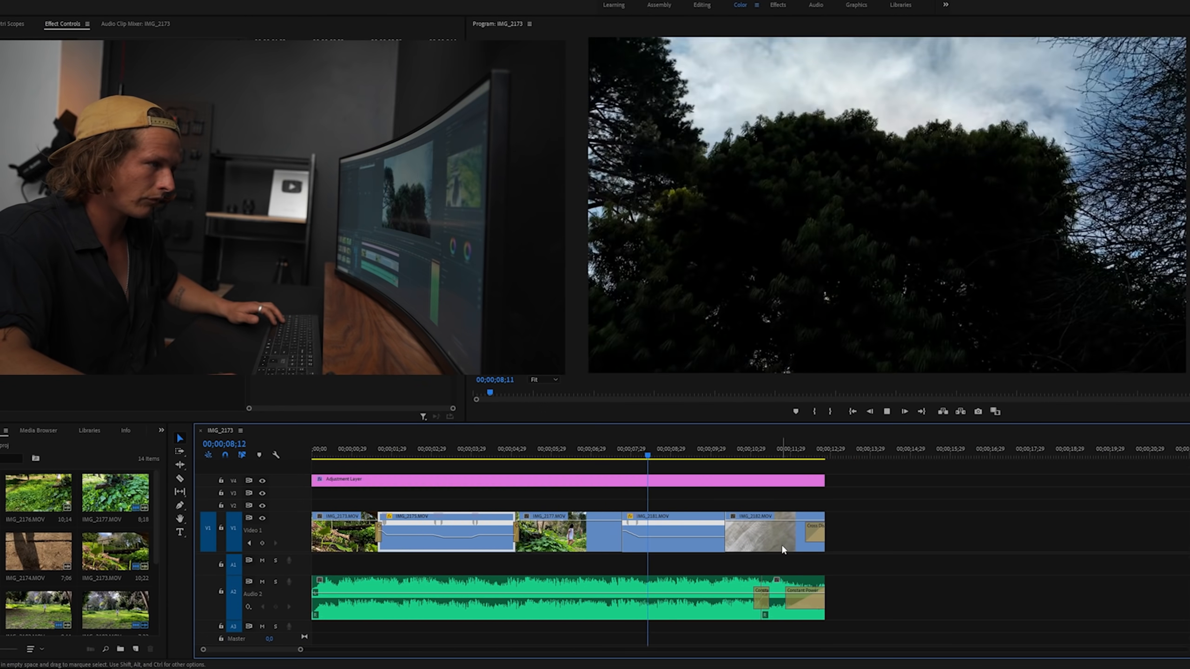
# - Replay the cut from the third into the fourth shot to examine the fourth shot's speed ramp
pyautogui.click(648, 445)
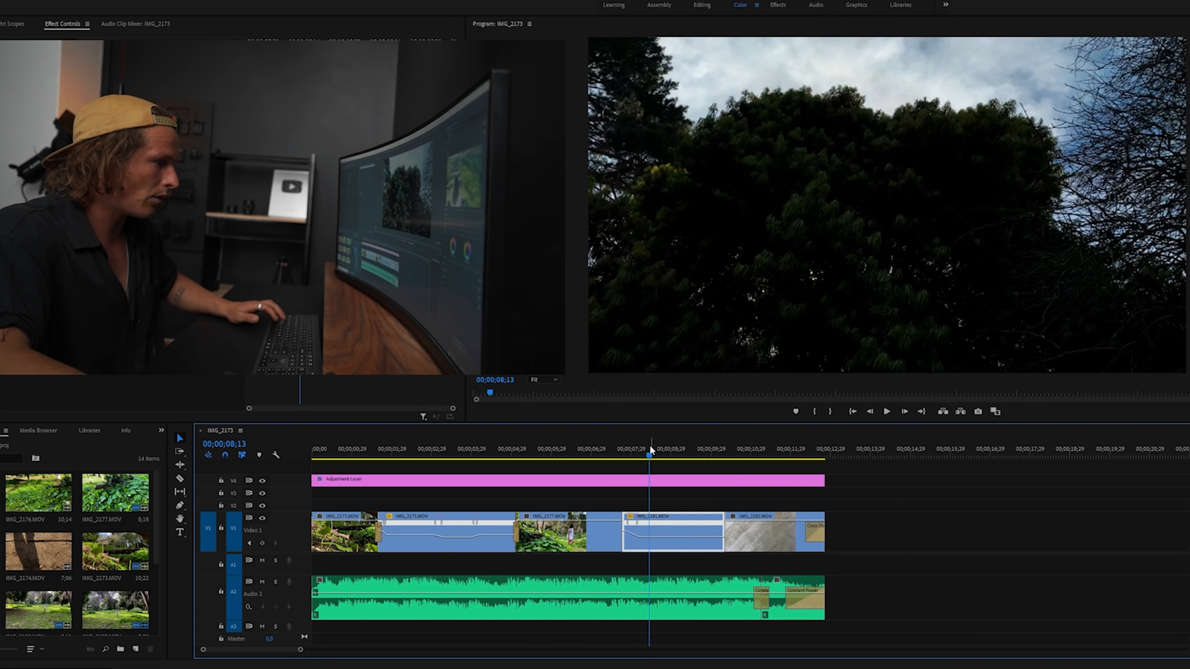
pyautogui.press('=')
pyautogui.click(659, 452)
pyautogui.press('space')
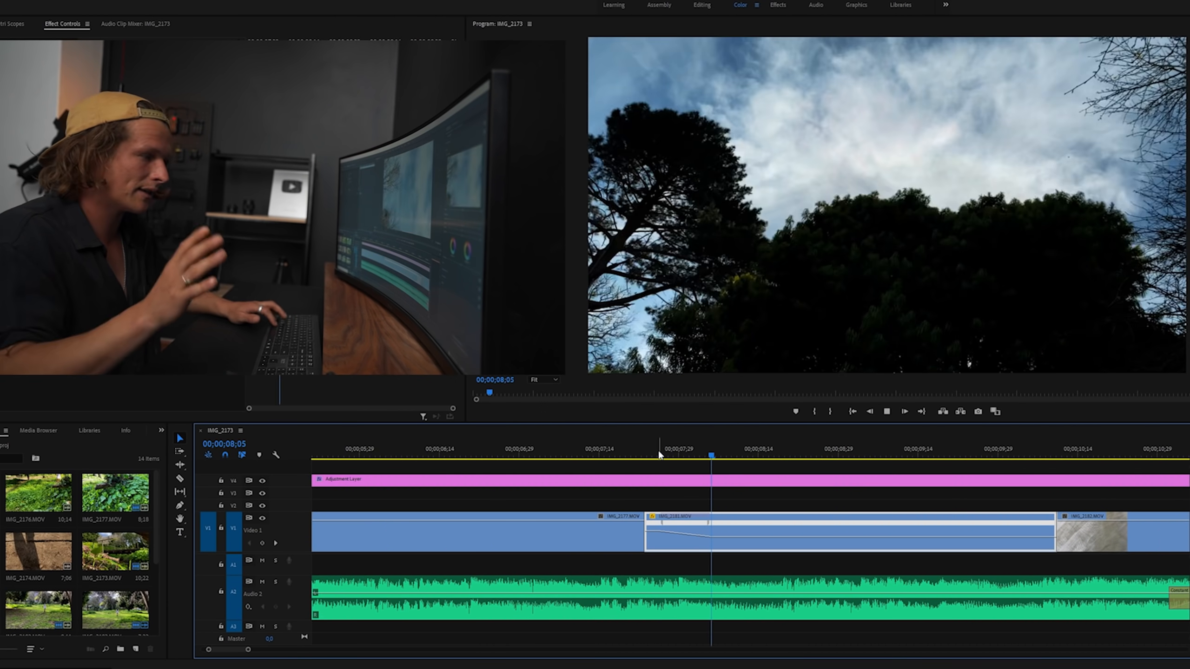
pyautogui.press('space')
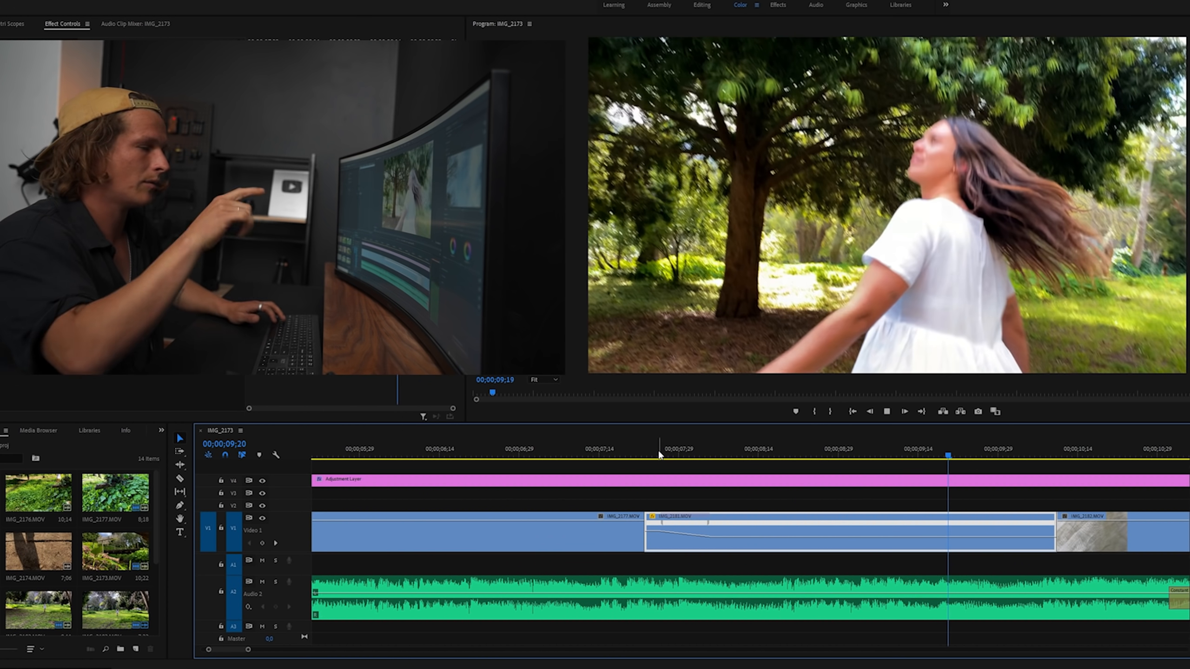
pyautogui.press('-')
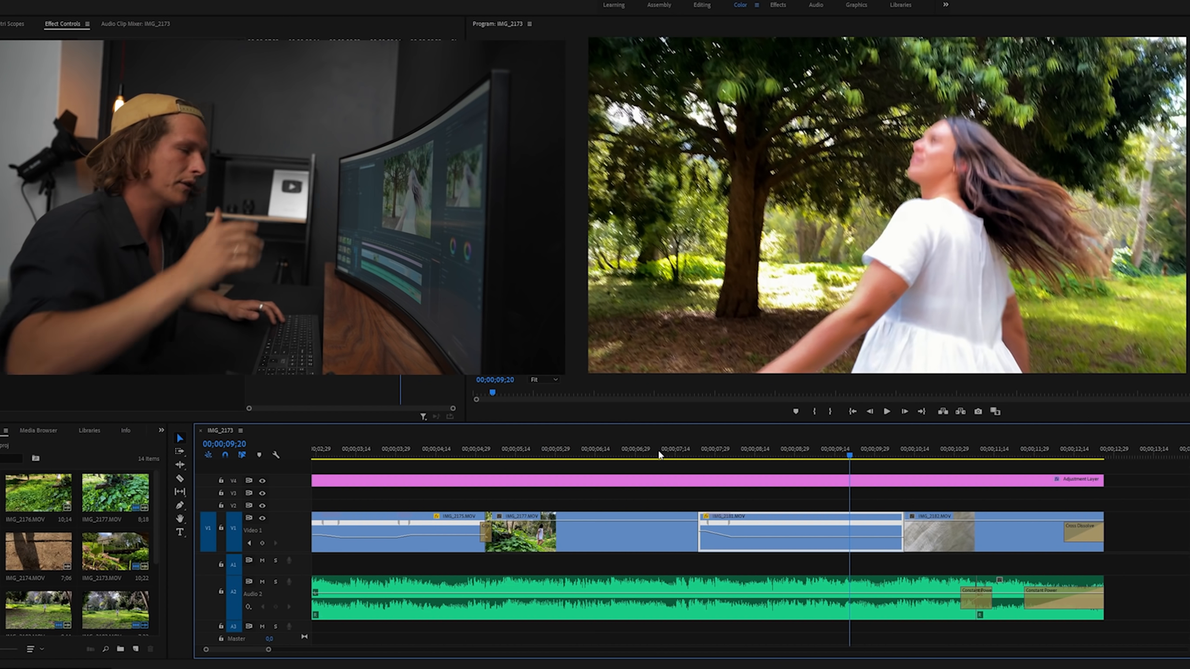
# - Lengthen the fourth shot's opening speed ramp slightly by moving its end keyframe later
pyautogui.moveTo(700, 532); pyautogui.dragTo(700, 530)
pyautogui.click(683, 455)
pyautogui.press('=')
pyautogui.press('=')
pyautogui.click(765, 518)
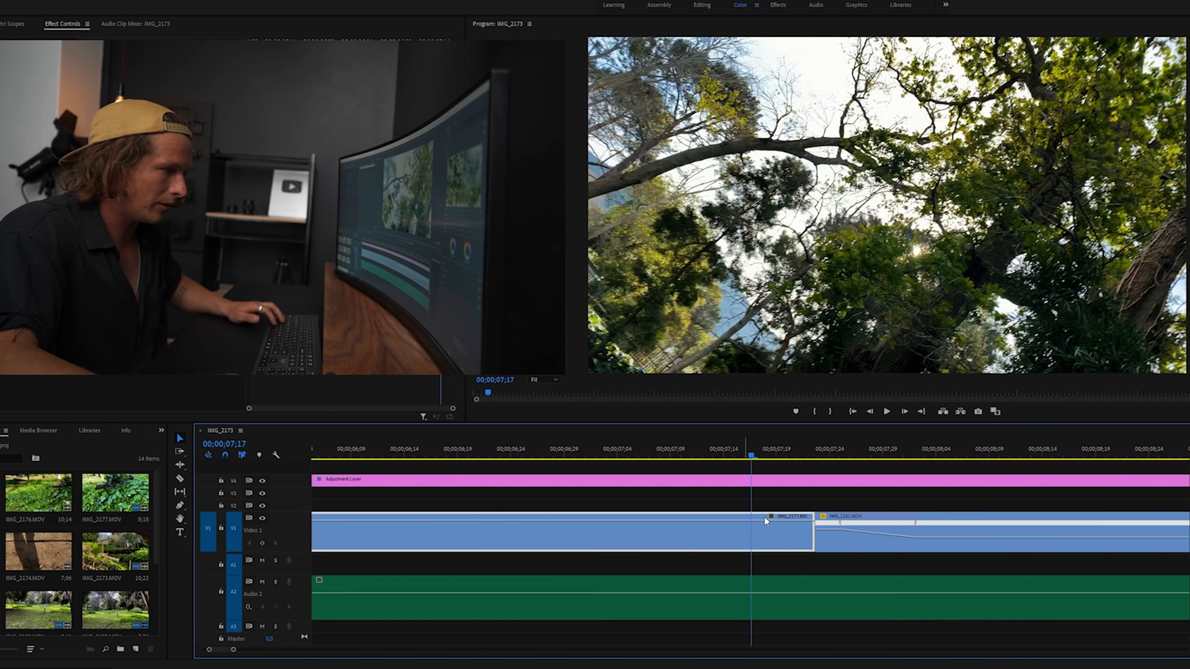
pyautogui.moveTo(918, 527); pyautogui.dragTo(924, 527)
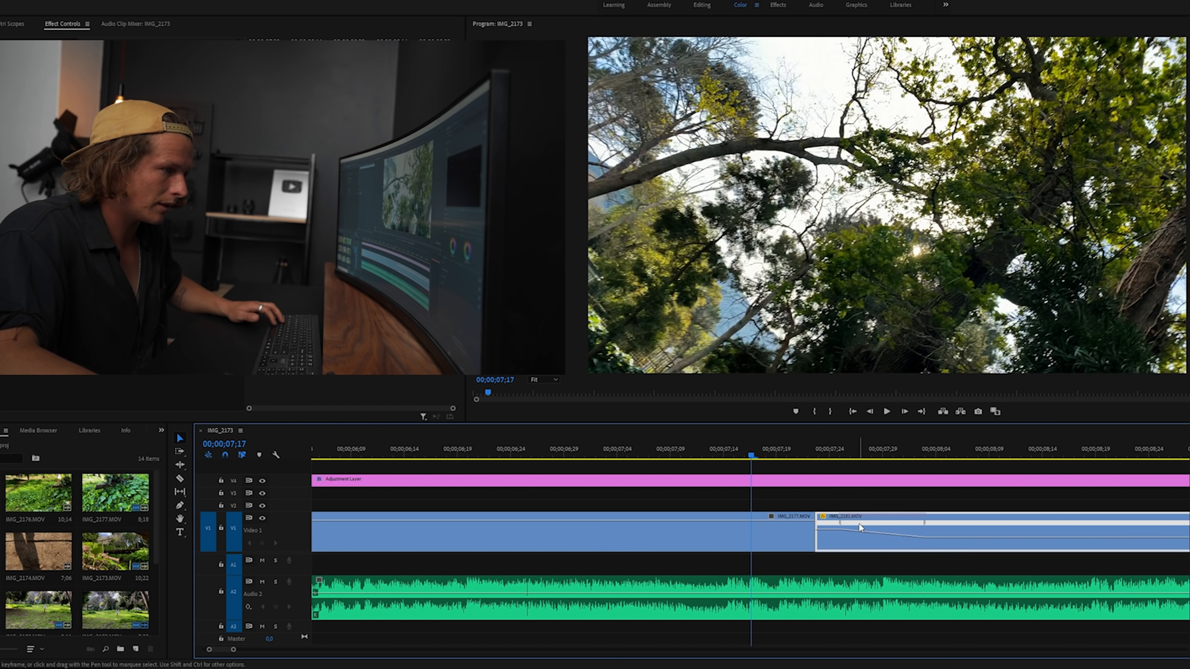
# - Play the adjusted fourth shot and extend its end to close the gap before the fifth shot
pyautogui.press('space')
pyautogui.press('-')
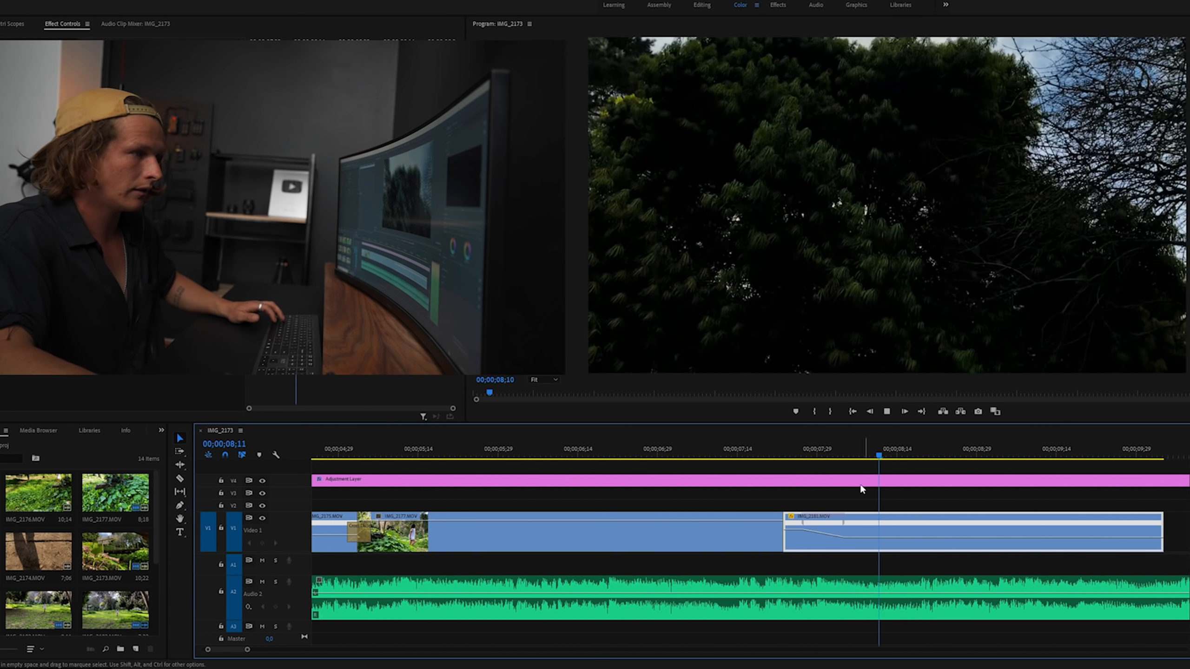
pyautogui.press('-')
pyautogui.press('-')
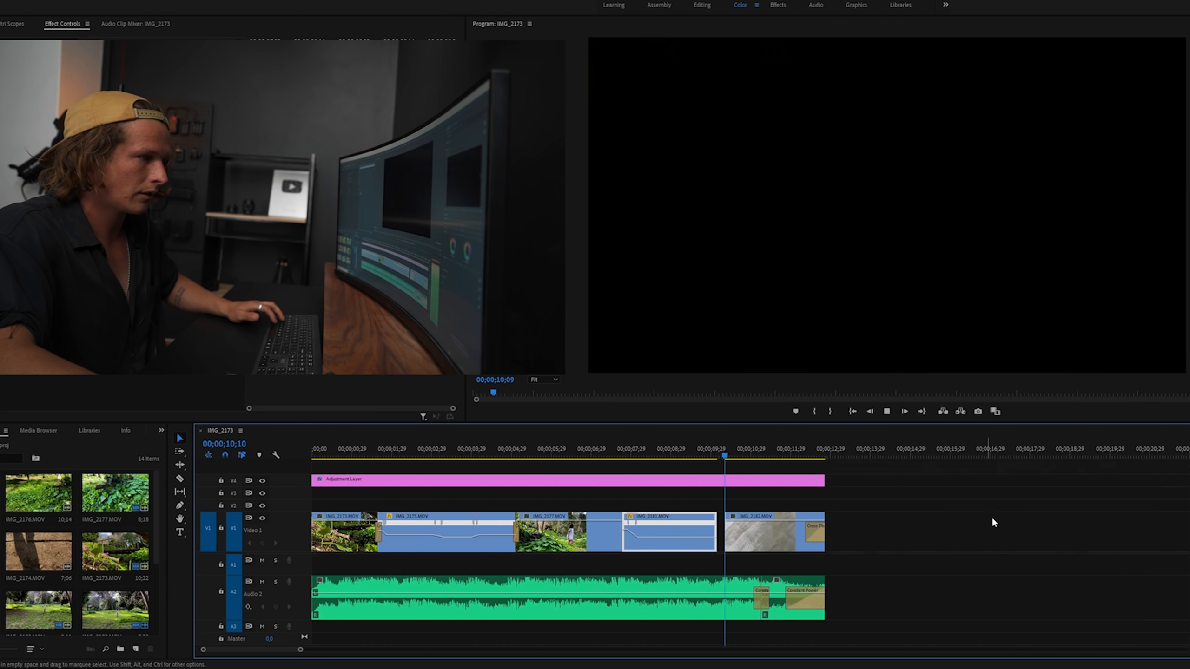
pyautogui.click(767, 540)
pyautogui.press('space')
pyautogui.moveTo(716, 533); pyautogui.dragTo(724, 534)
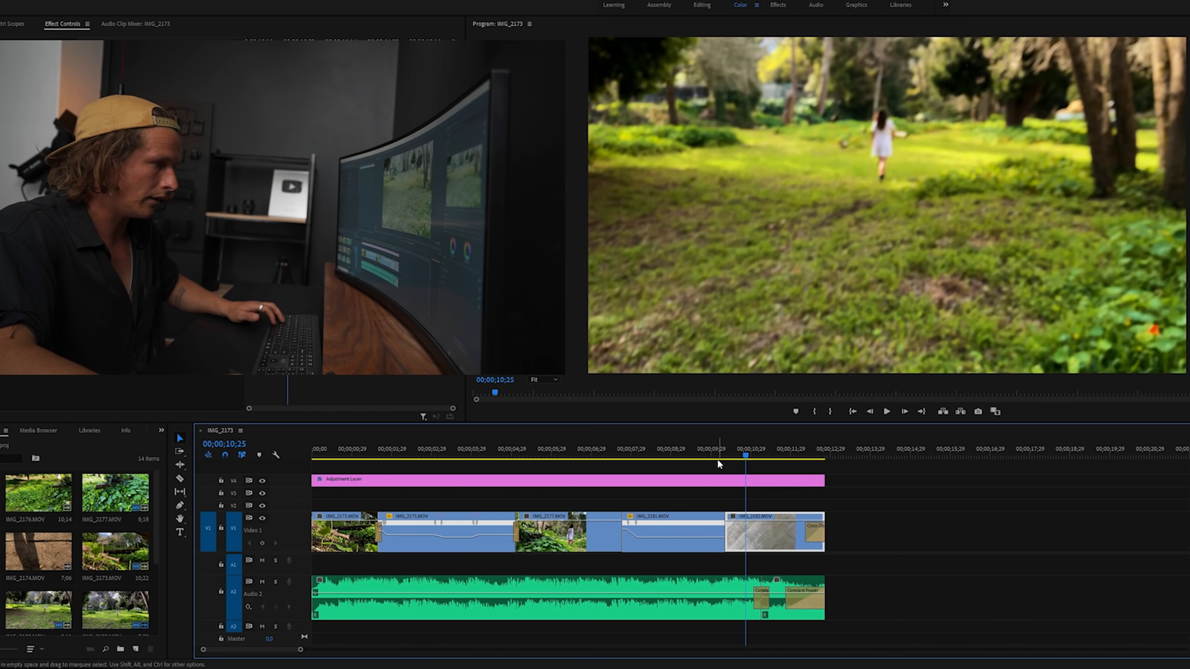
# - Replay the edit from late in the fourth shot to check the cut into the fifth shot
pyautogui.click(698, 454)
pyautogui.press('=')
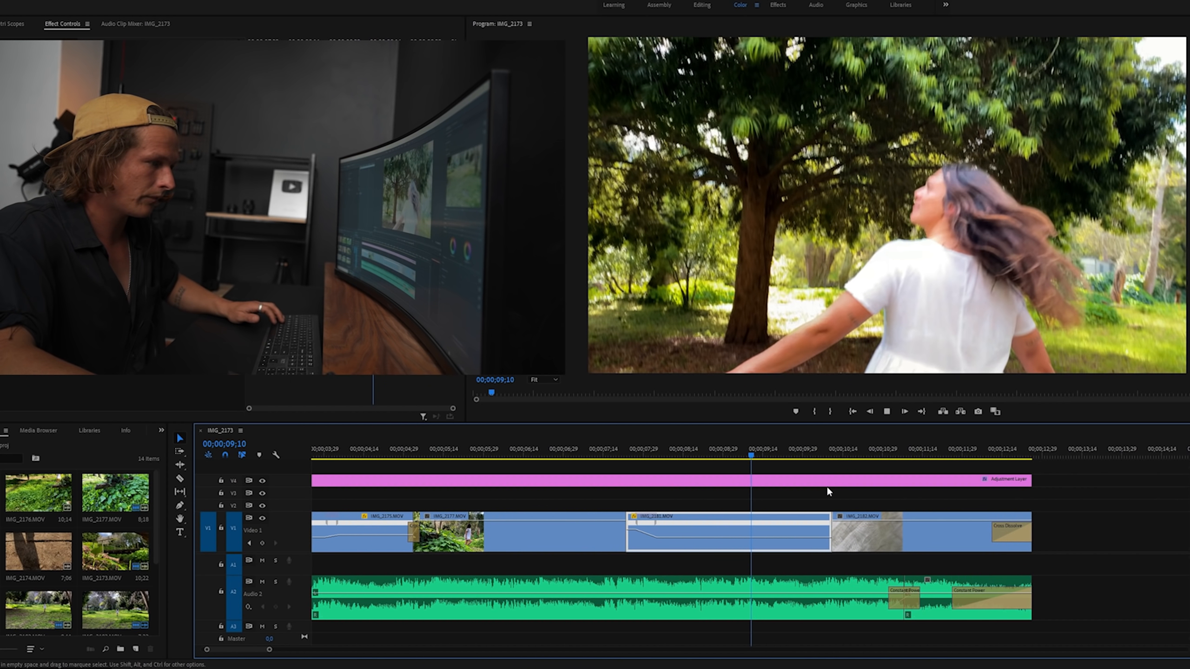
pyautogui.press('space')
pyautogui.press('=')
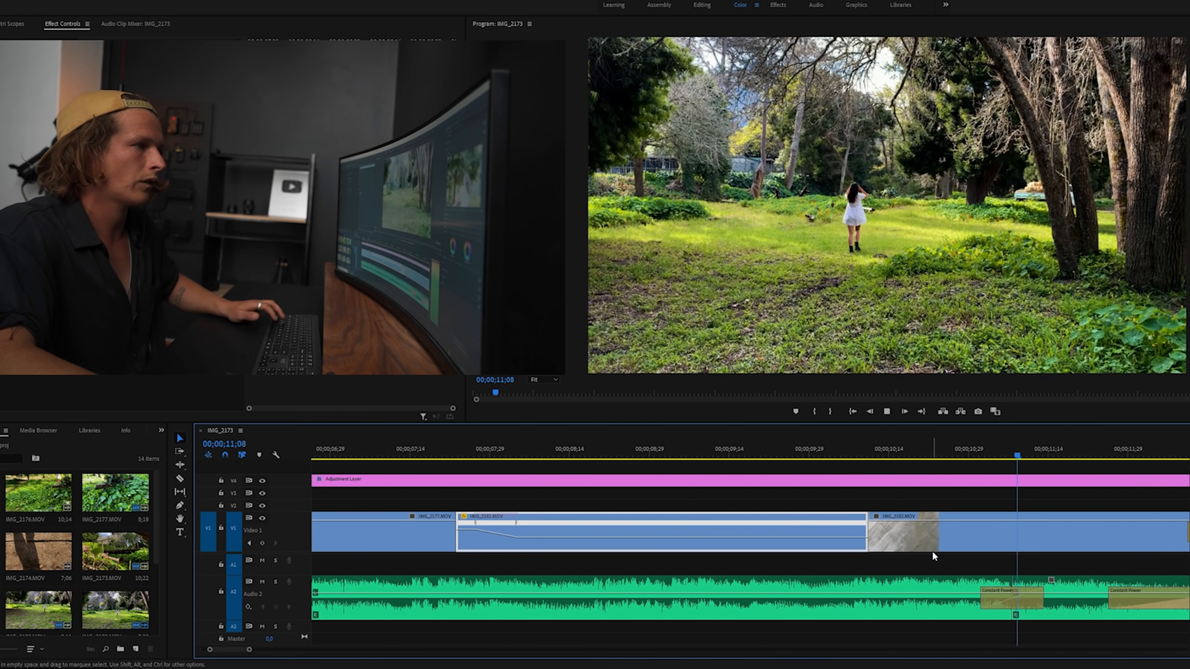
pyautogui.press('-')
pyautogui.click(875, 457)
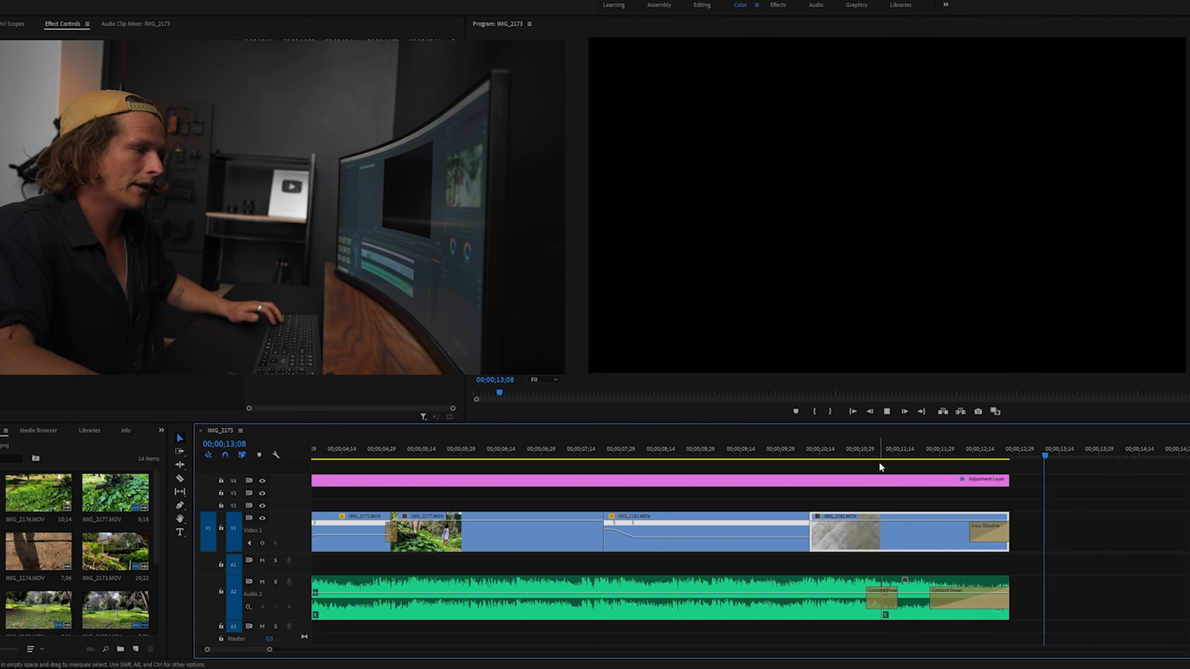
# - Show the fifth shot's time remapping speed line and add a gradual speed ramp starting around 00;00;10;16
pyautogui.click(825, 450)
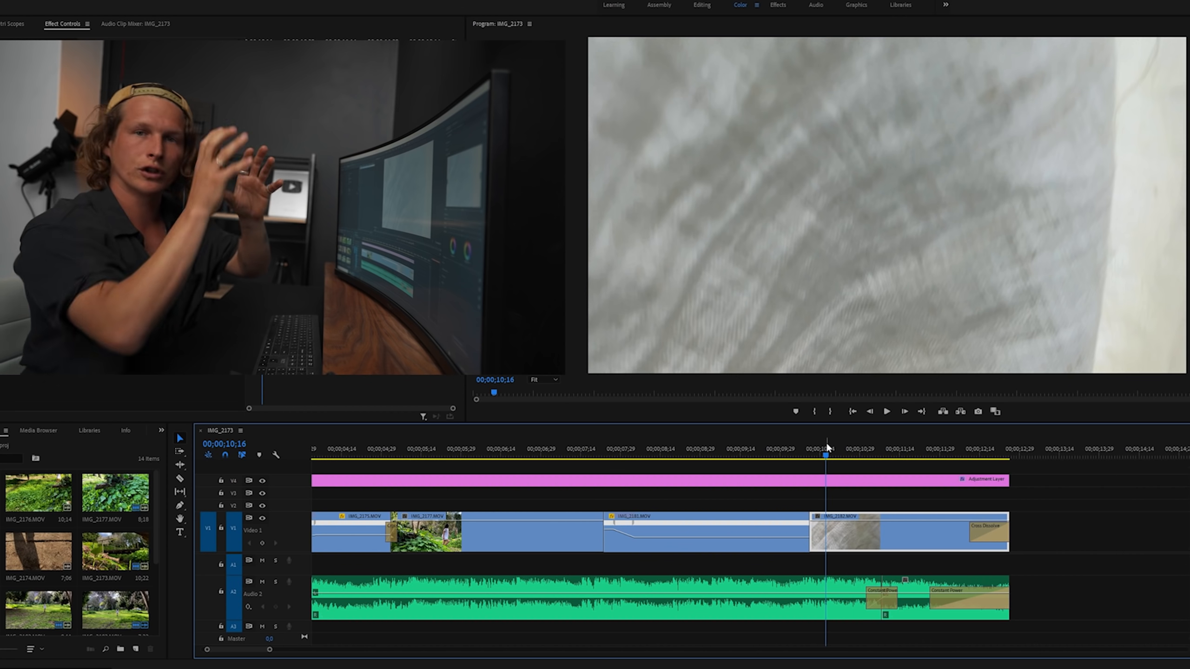
pyautogui.scroll(-2, 826, 442)
pyautogui.rightClick(797, 539)
pyautogui.moveTo(839, 539)
pyautogui.moveTo(984, 557)
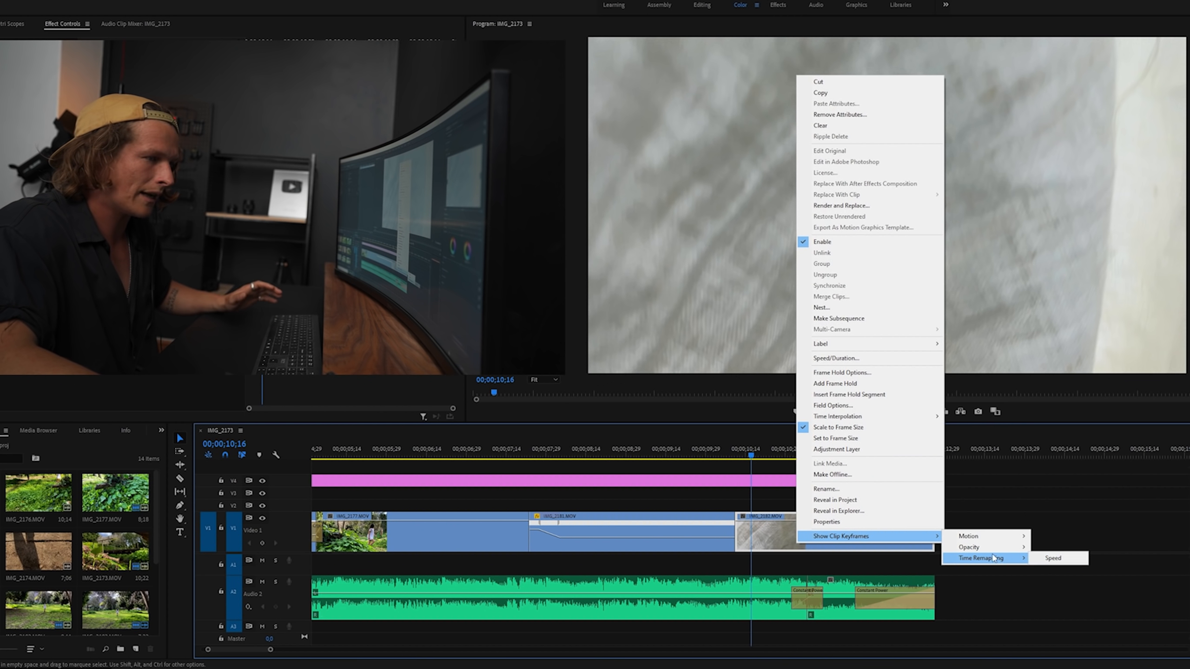
pyautogui.click(1067, 557)
pyautogui.press('=')
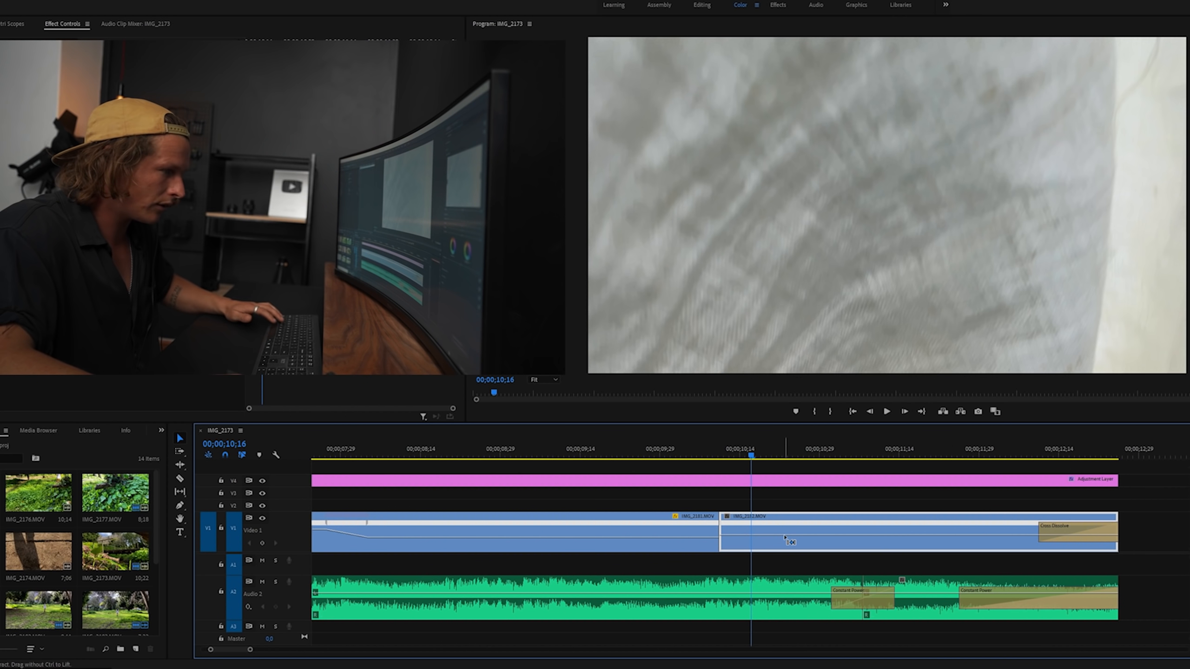
pyautogui.moveTo(783, 528); pyautogui.dragTo(752, 526)
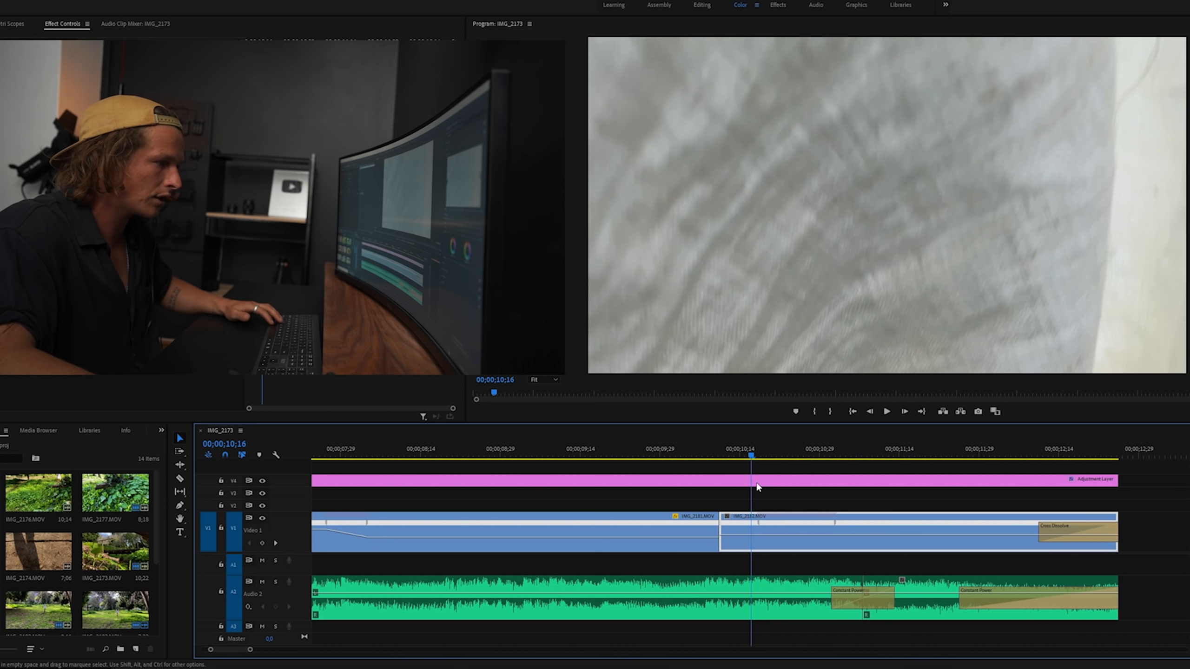
# - Slow the footage after the fifth shot's ramp to about 49% and trim the shot's end shorter
pyautogui.click(691, 450)
pyautogui.press('space')
pyautogui.scroll(1, 722, 454)
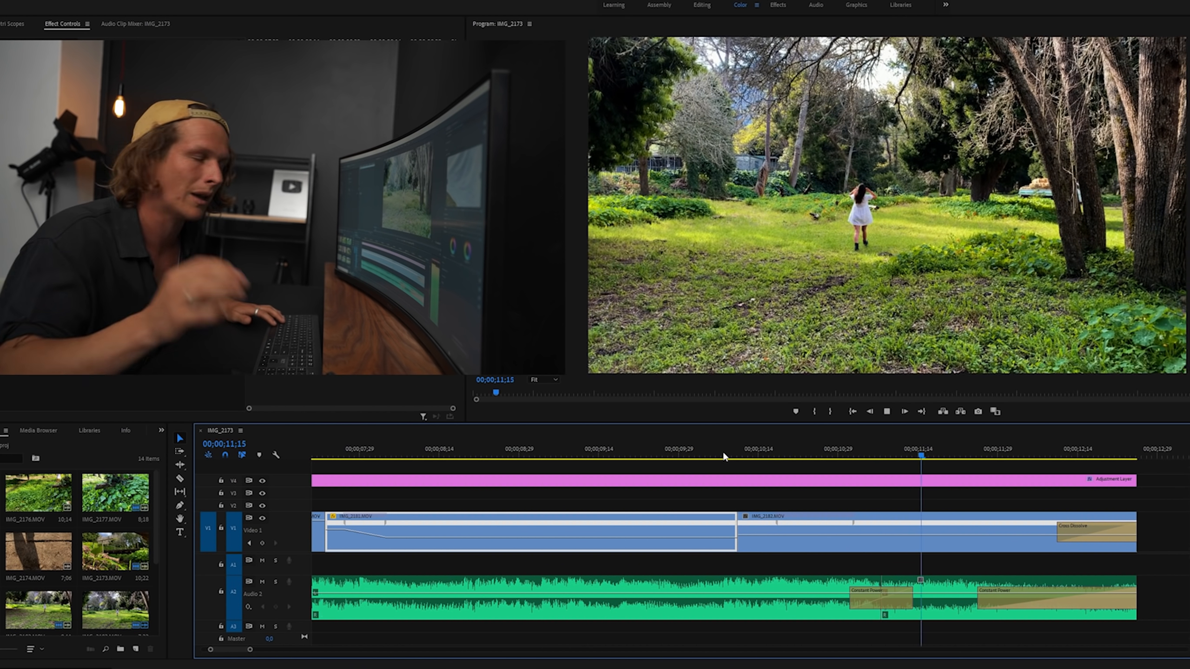
pyautogui.press('space')
pyautogui.press('-')
pyautogui.click(825, 523)
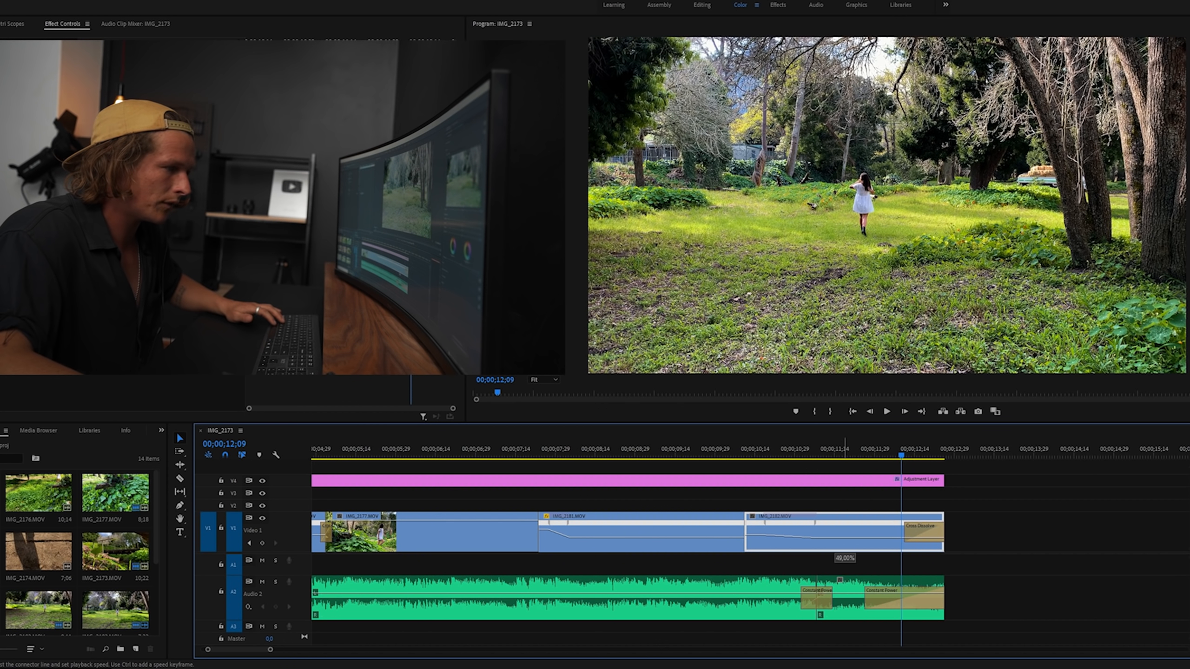
pyautogui.moveTo(845, 539); pyautogui.dragTo(846, 540)
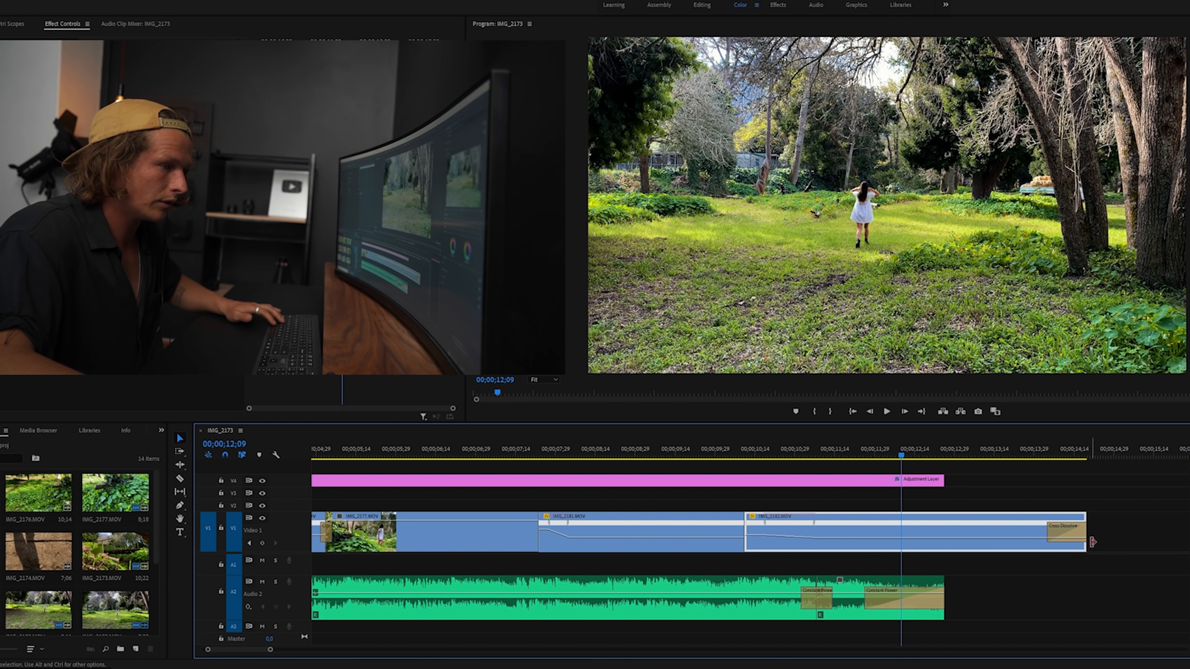
pyautogui.moveTo(1088, 544); pyautogui.dragTo(1011, 543)
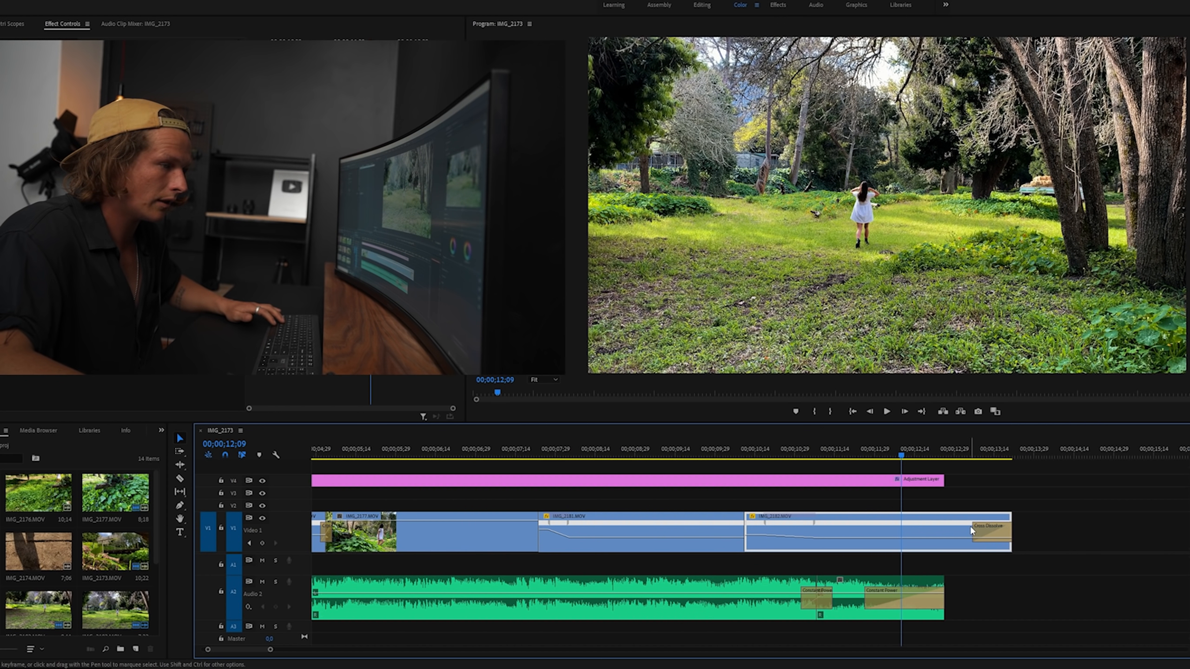
# - Play into the fifth shot and extend the music and the adjustment layer to the fifth shot's end
pyautogui.click(699, 445)
pyautogui.press('space')
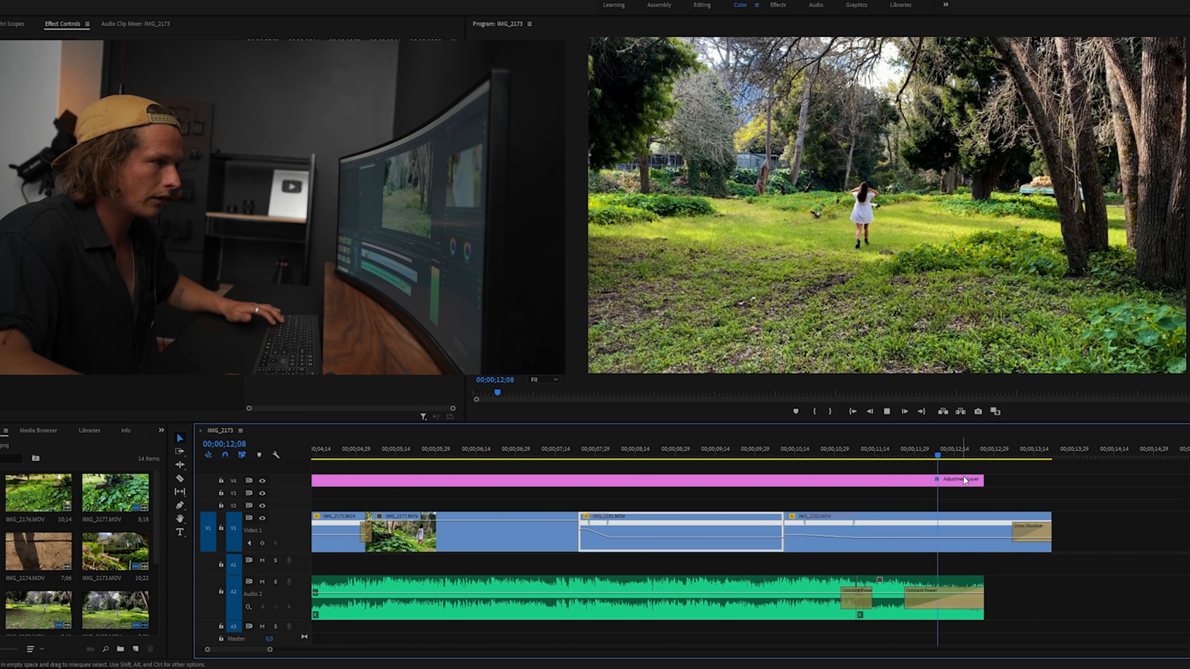
pyautogui.press('-')
pyautogui.press('space')
pyautogui.moveTo(834, 590); pyautogui.dragTo(798, 602)
pyautogui.moveTo(828, 477); pyautogui.dragTo(865, 480)
# - Play the last shot through its closing fade-out and view the whole sequence on the timeline
pyautogui.click(766, 449)
pyautogui.press('-')
pyautogui.press('space')
pyautogui.press('=')
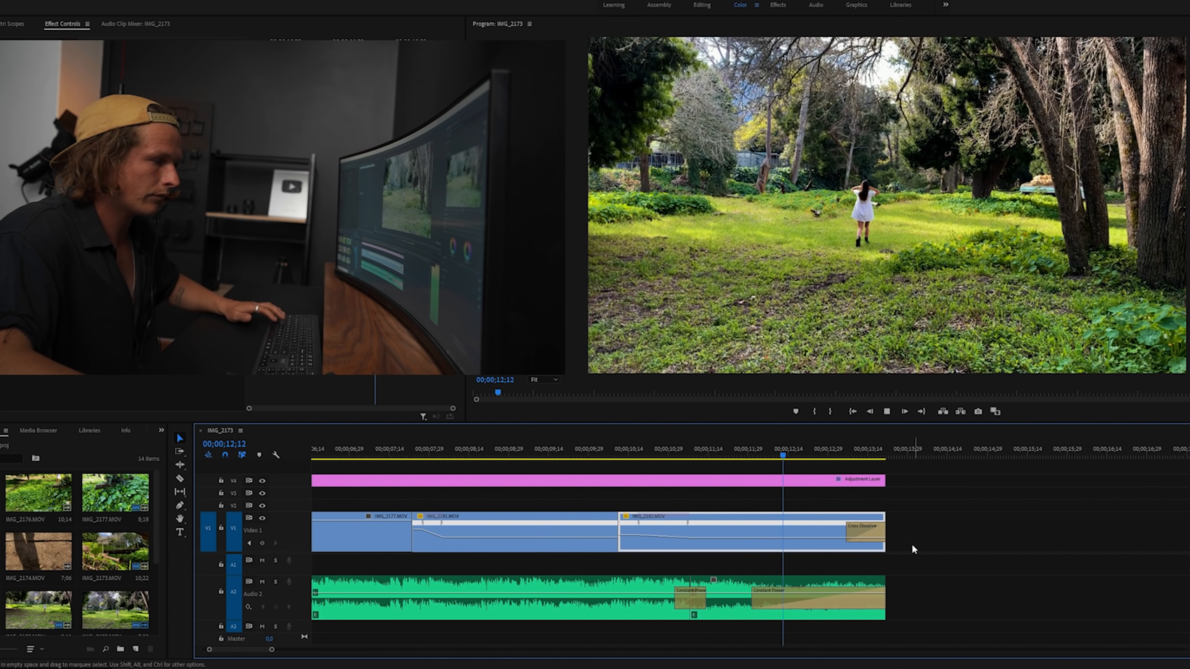
pyautogui.press('\\')
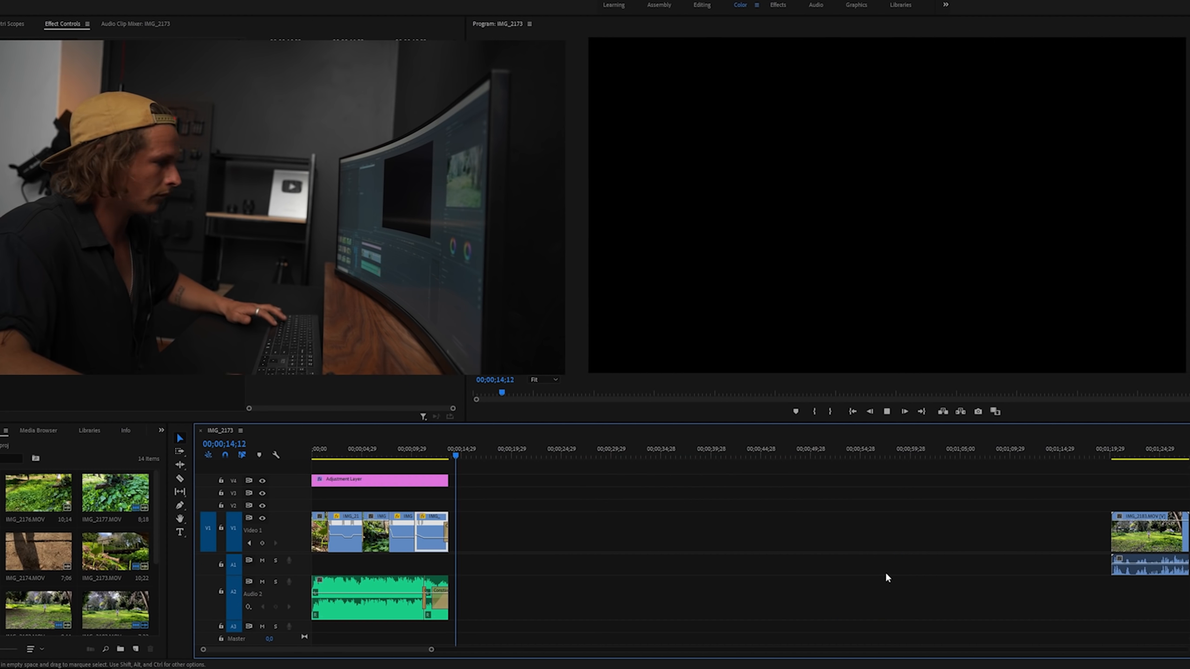
pyautogui.press('space')
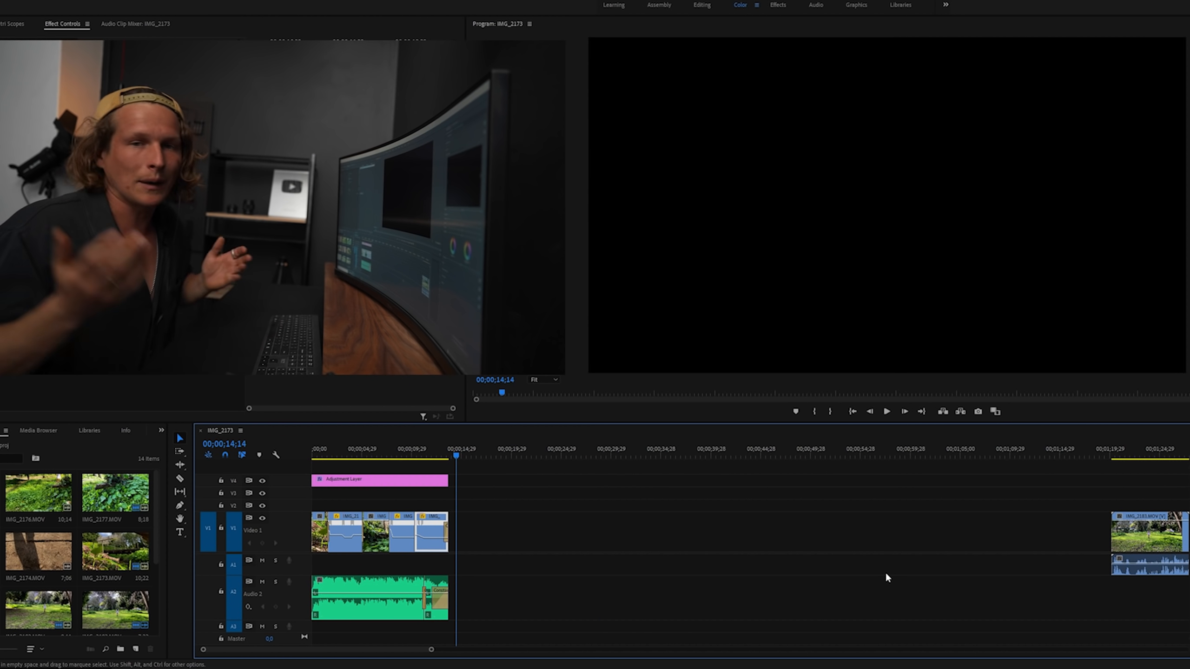